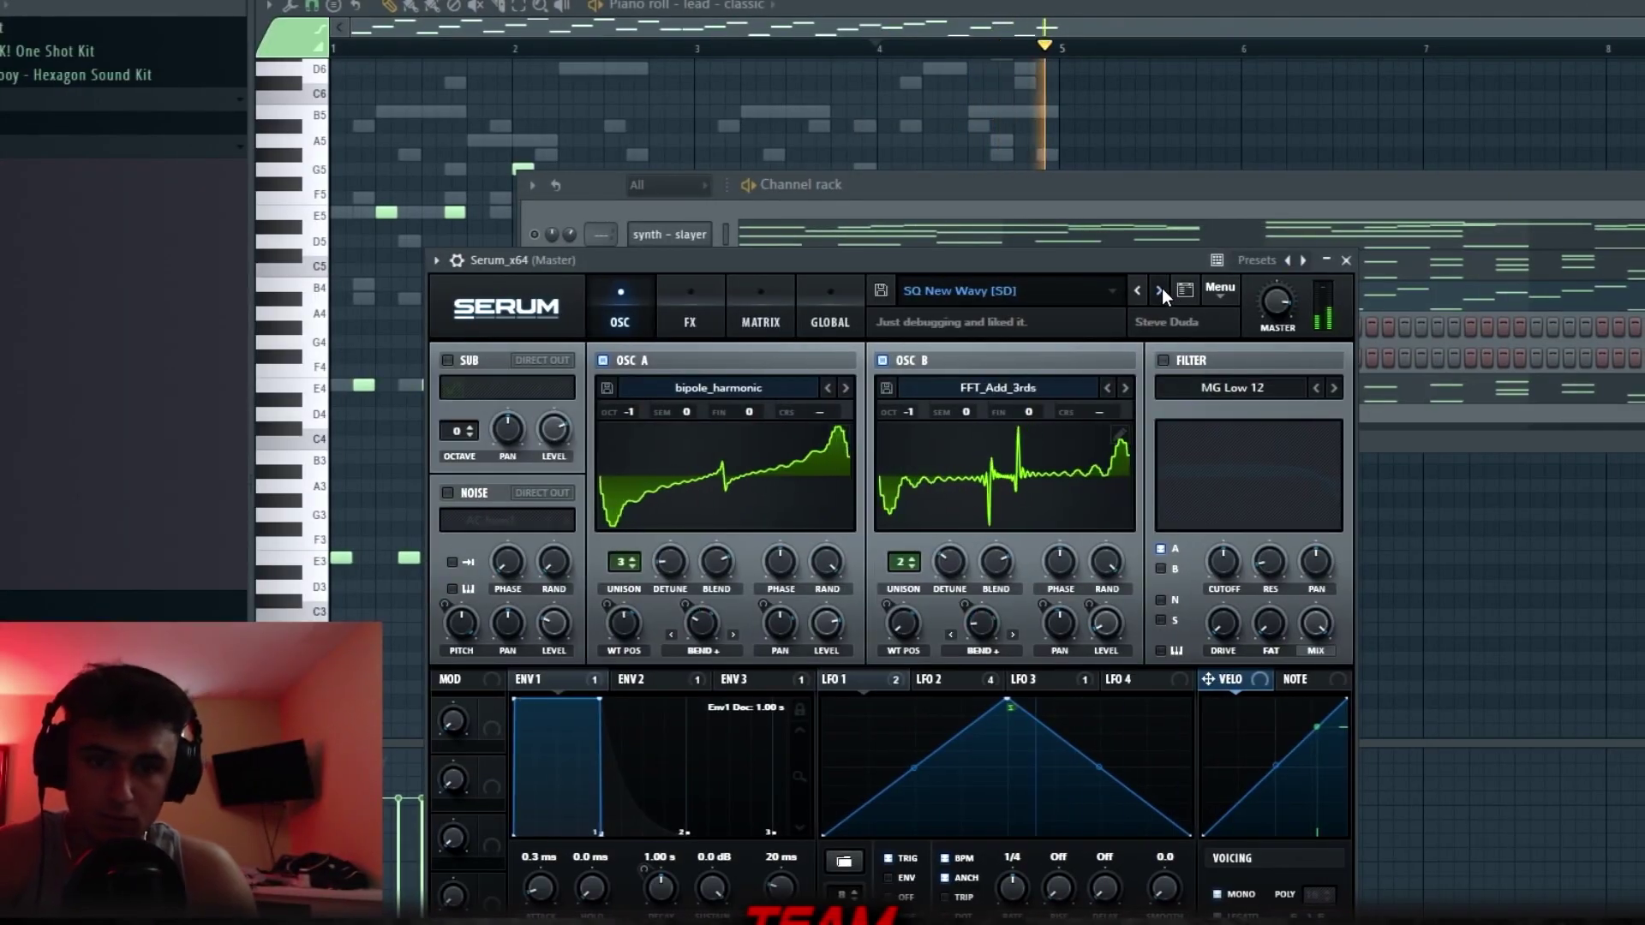
Browse Serum's sequence presets and load SQ Dark Runner 01 [LCV].
click(1160, 292)
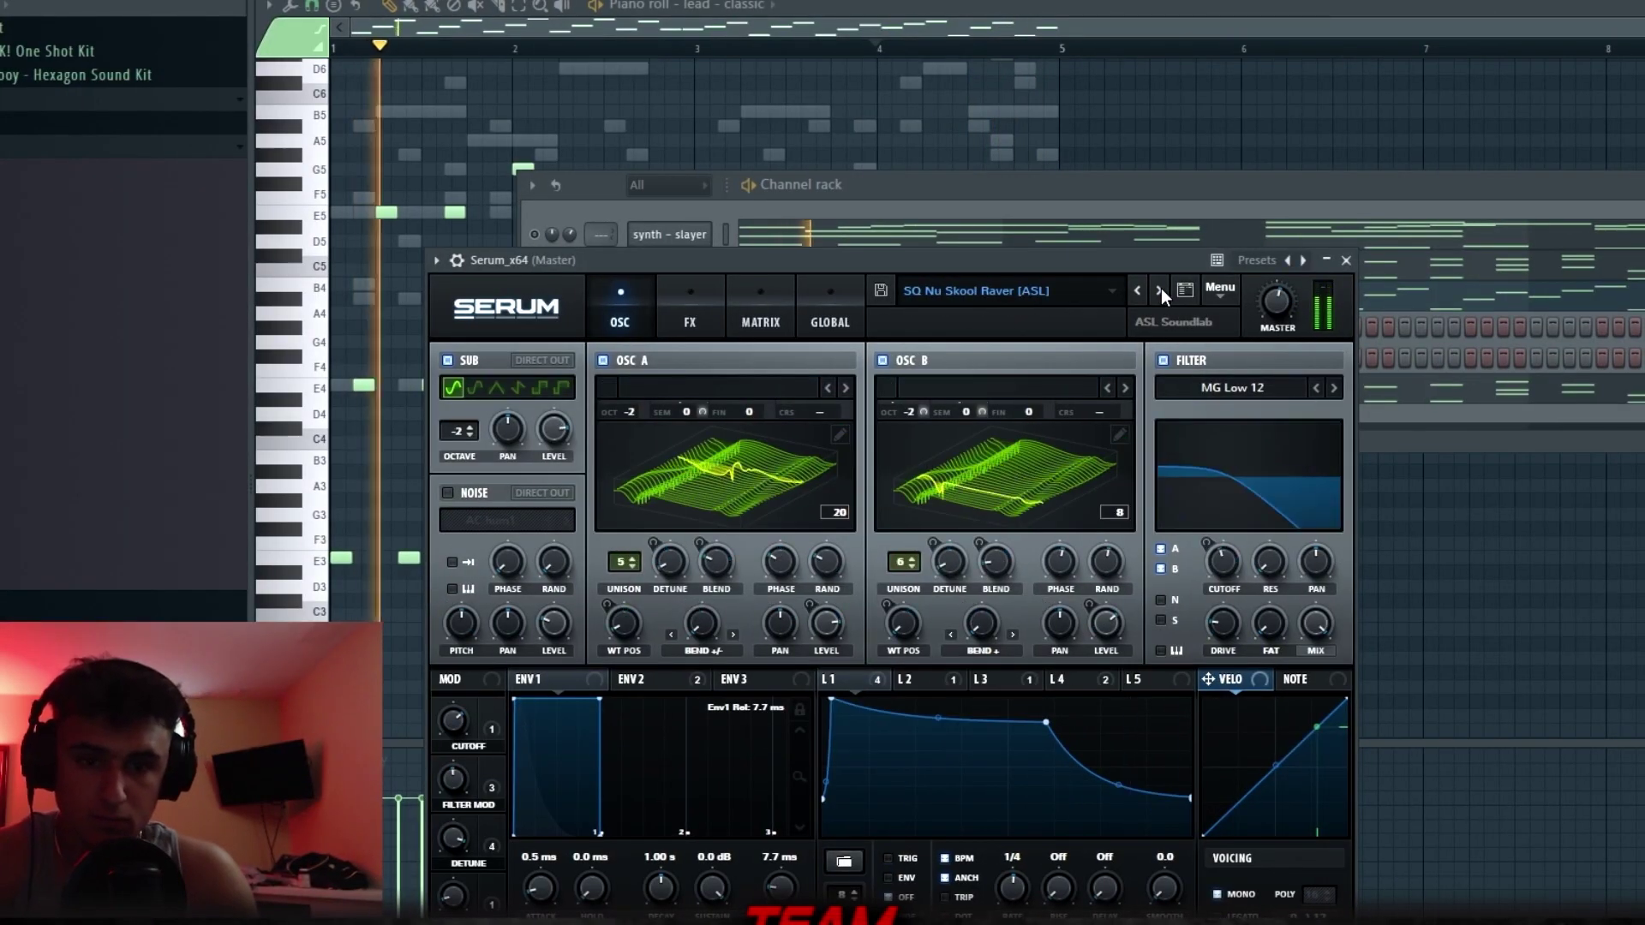
click(1160, 292)
click(1160, 291)
click(1061, 292)
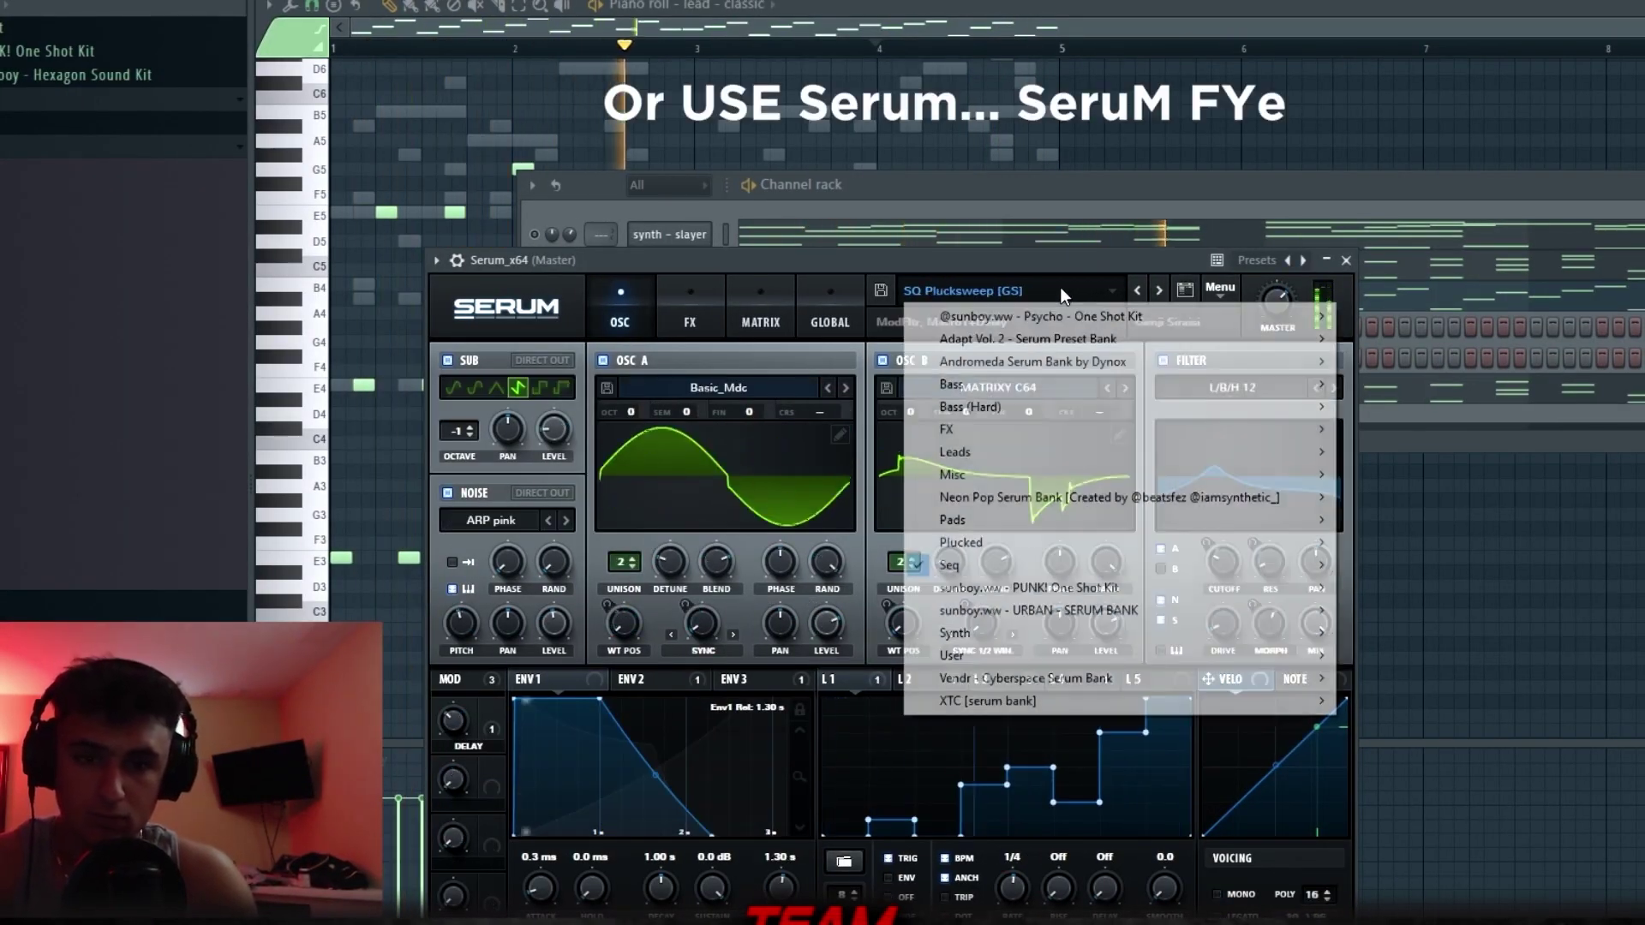
mouse_move(1006, 569)
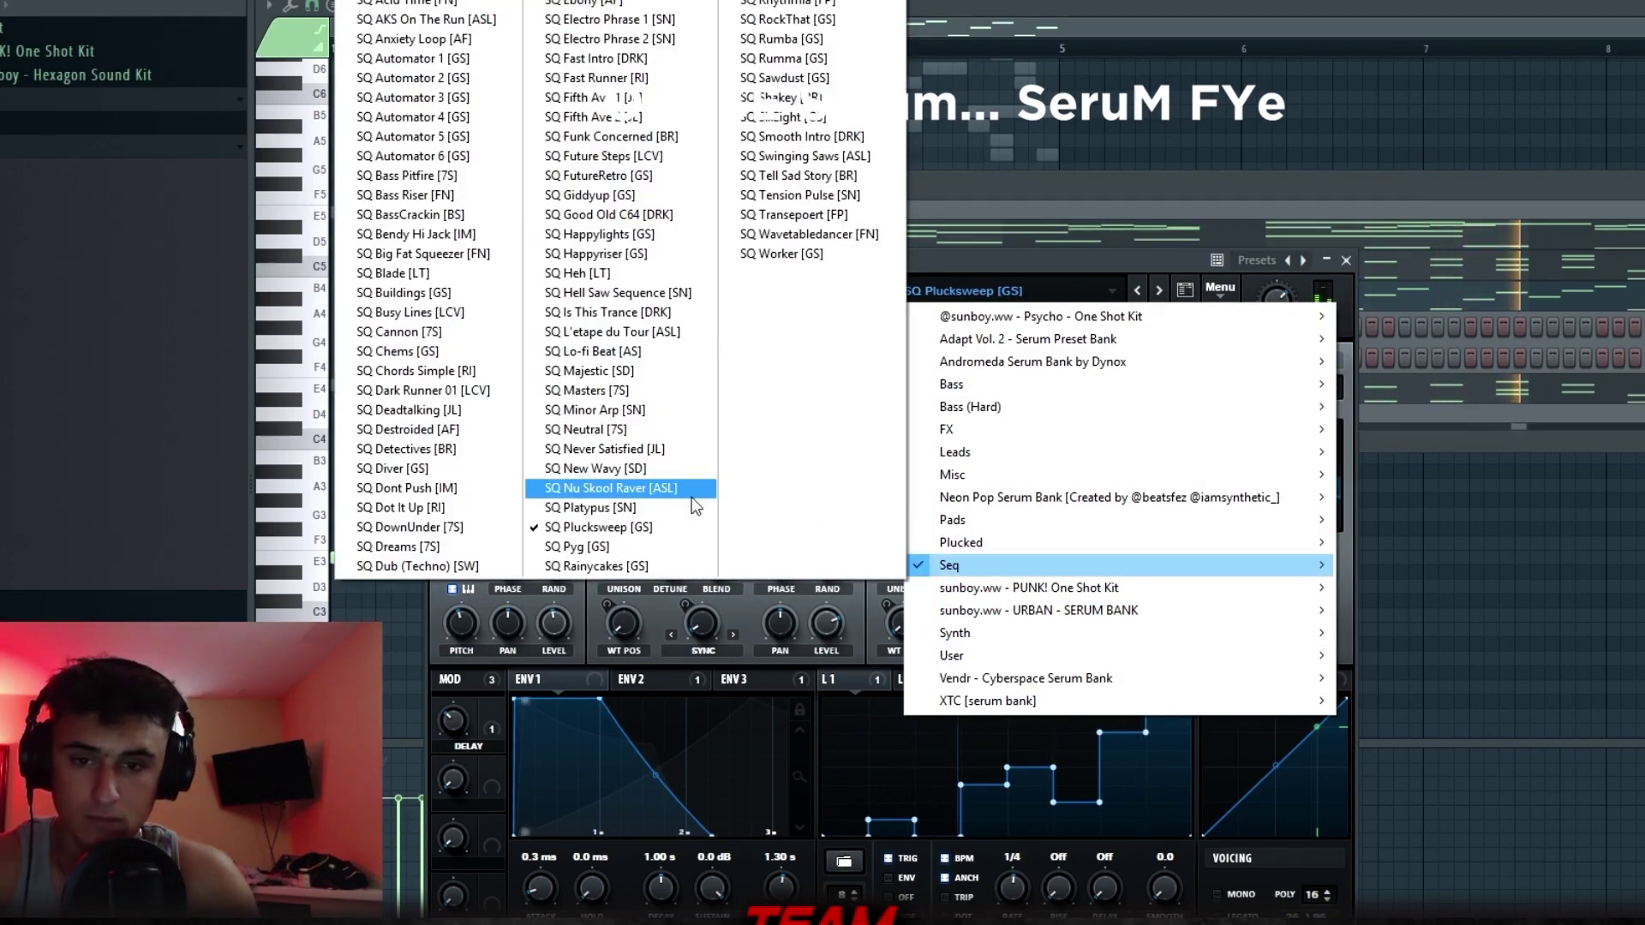
click(445, 390)
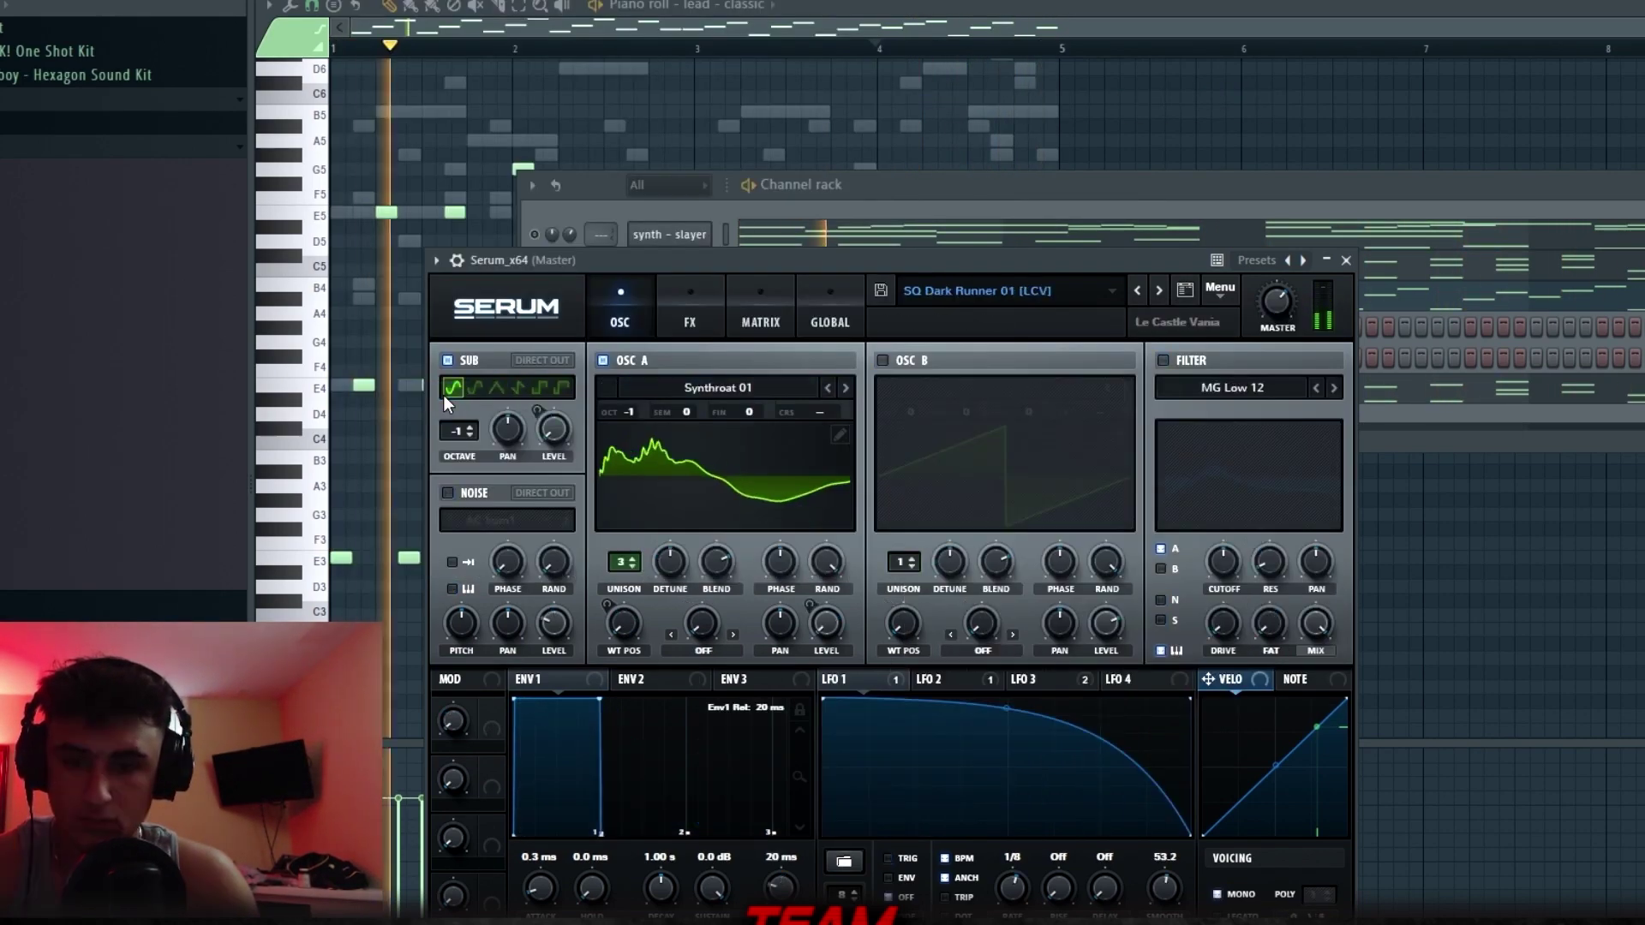
Show the Serum preset's effects rack and switch off its reverb.
click(688, 295)
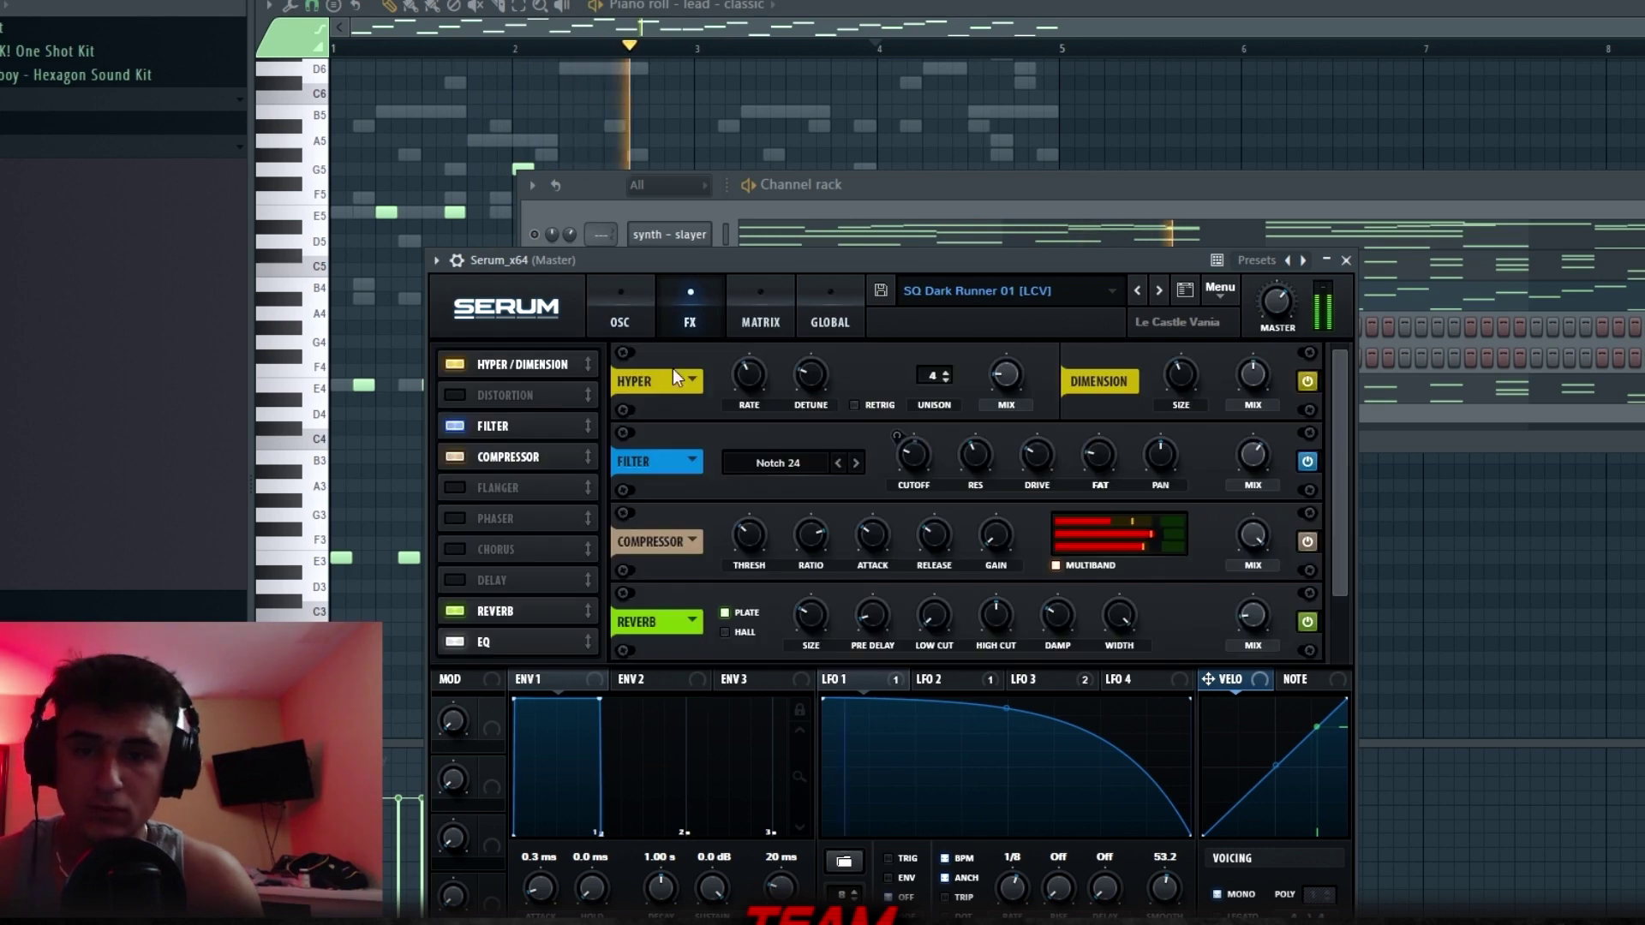
click(447, 613)
click(970, 187)
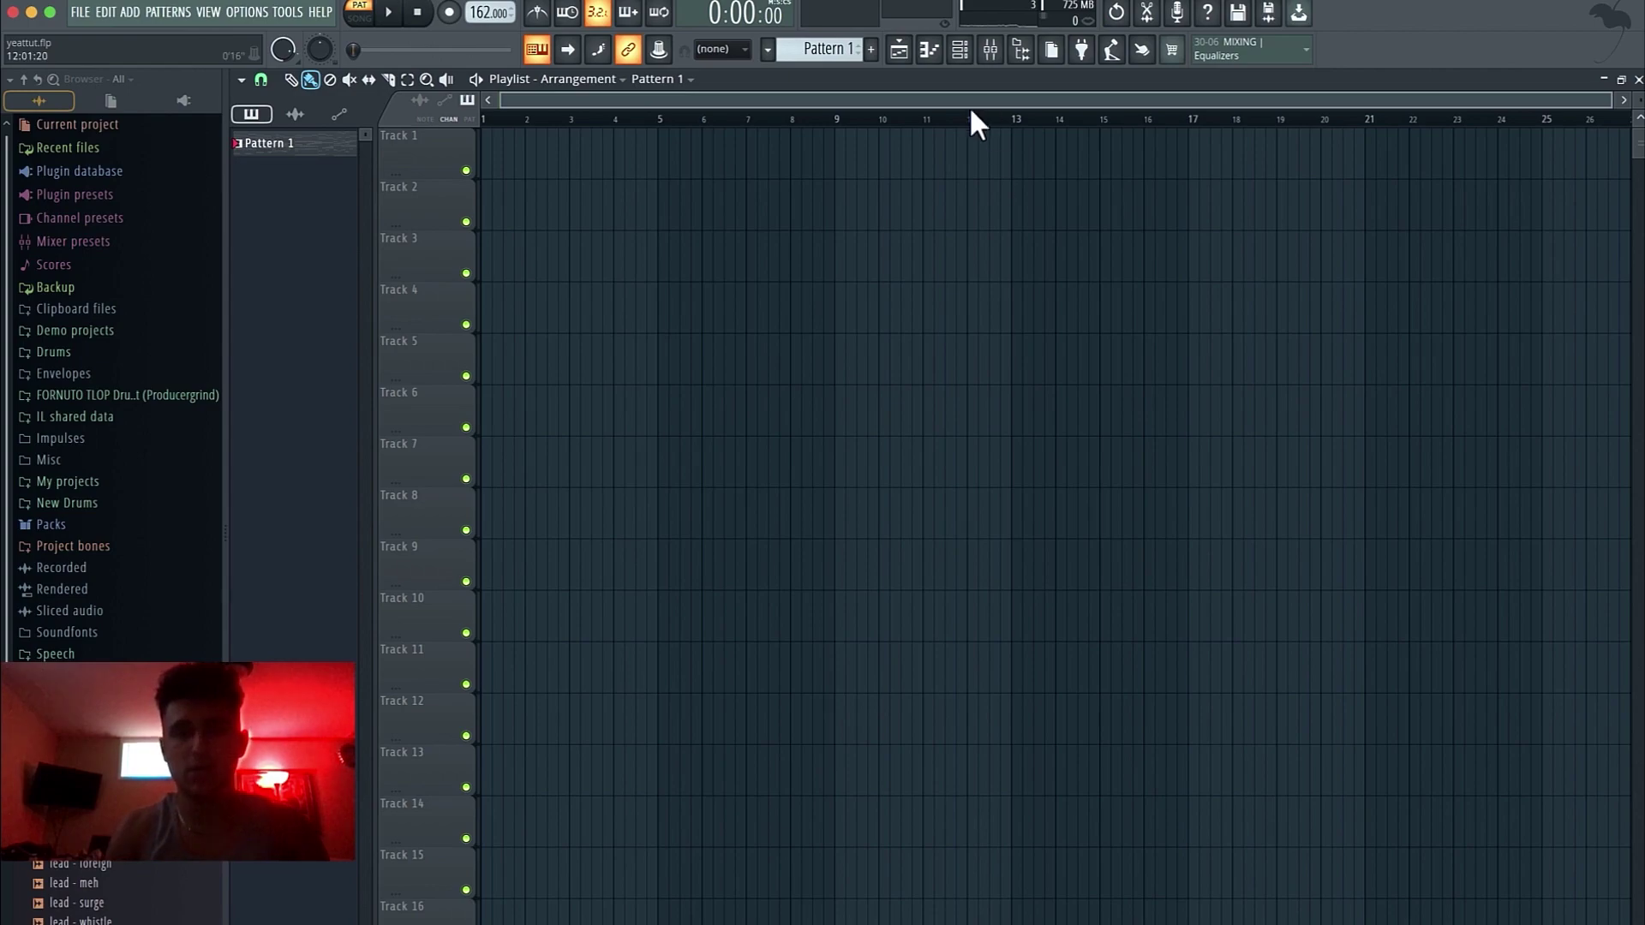
click(976, 67)
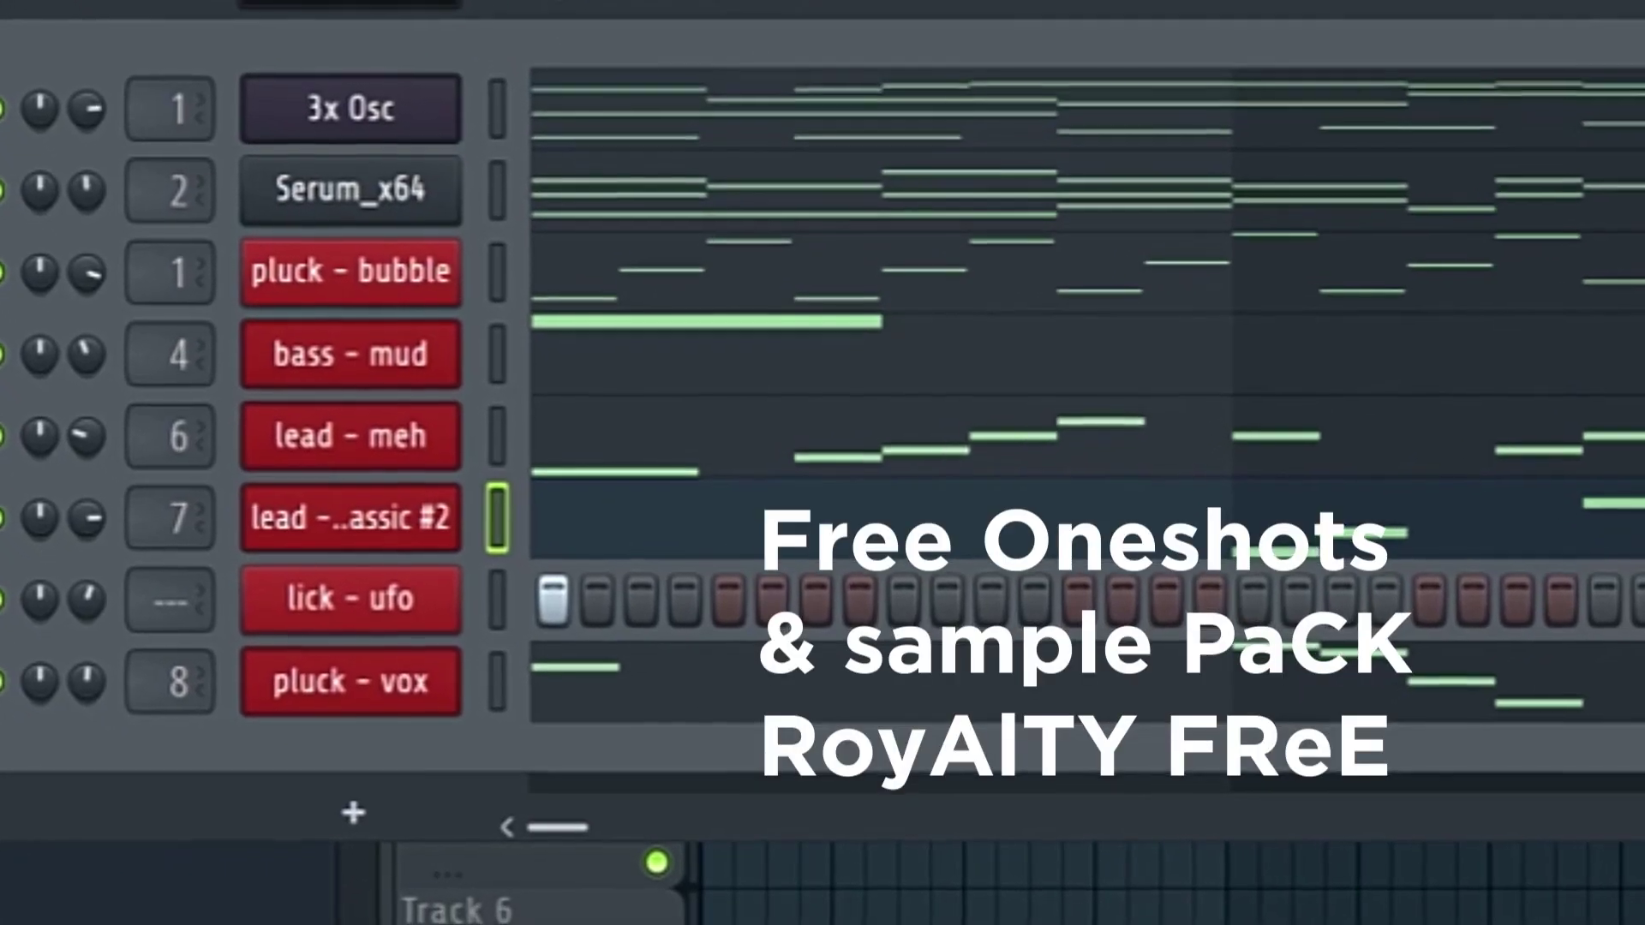
click(293, 17)
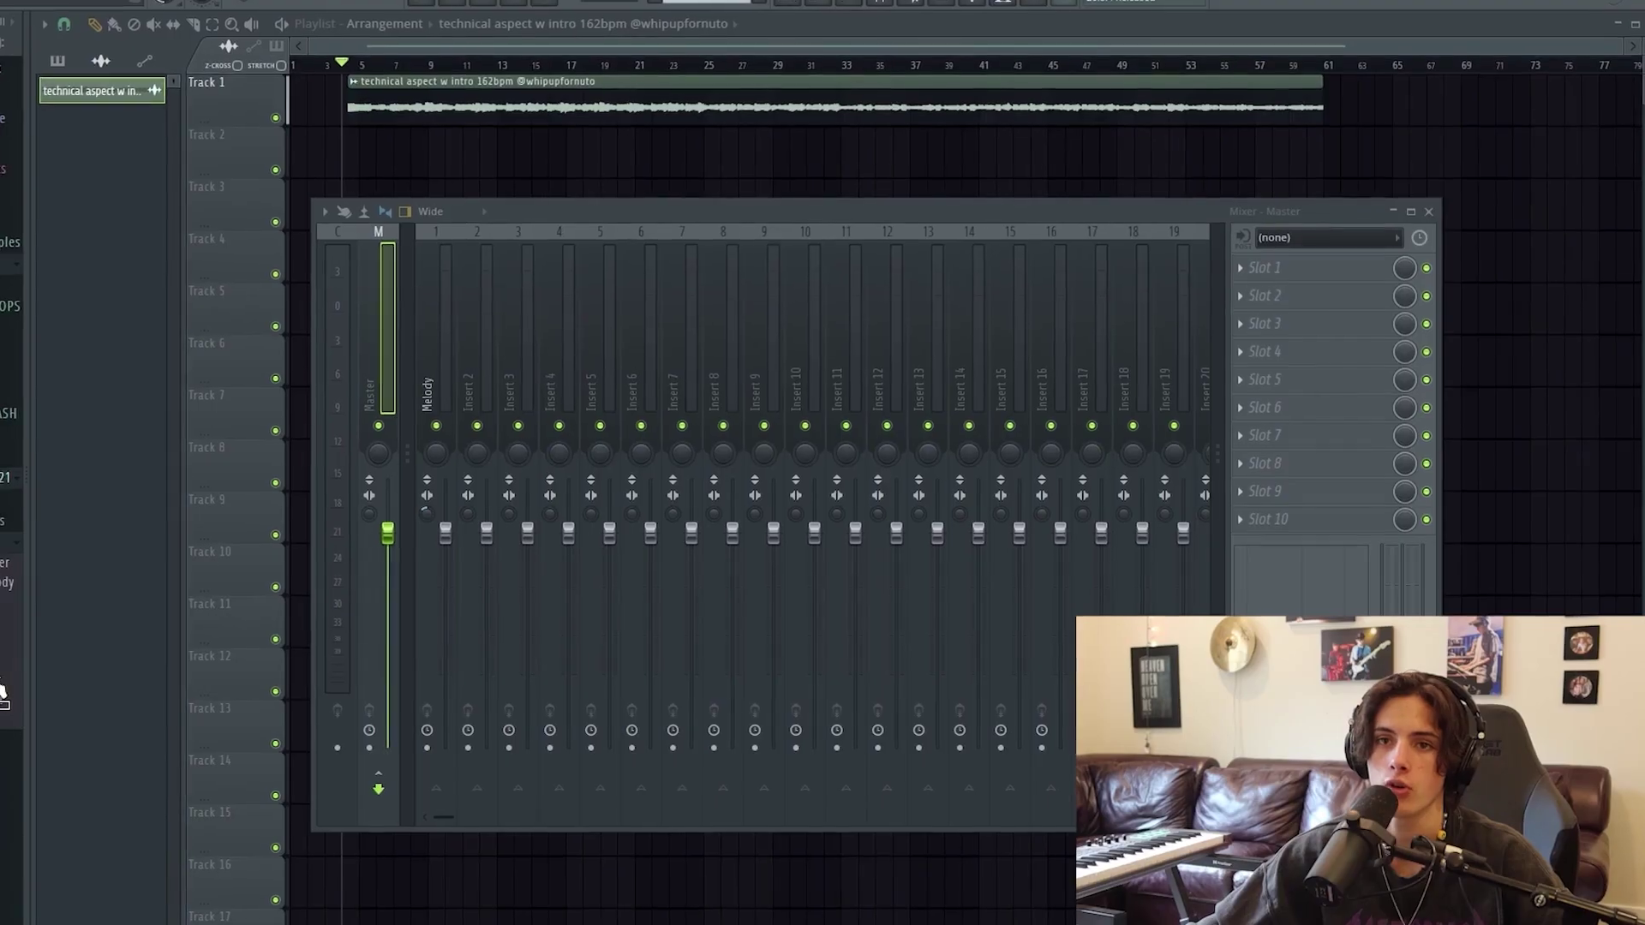
Load the "new master" mixer preset onto the Master track.
drag(201, 754, 371, 283)
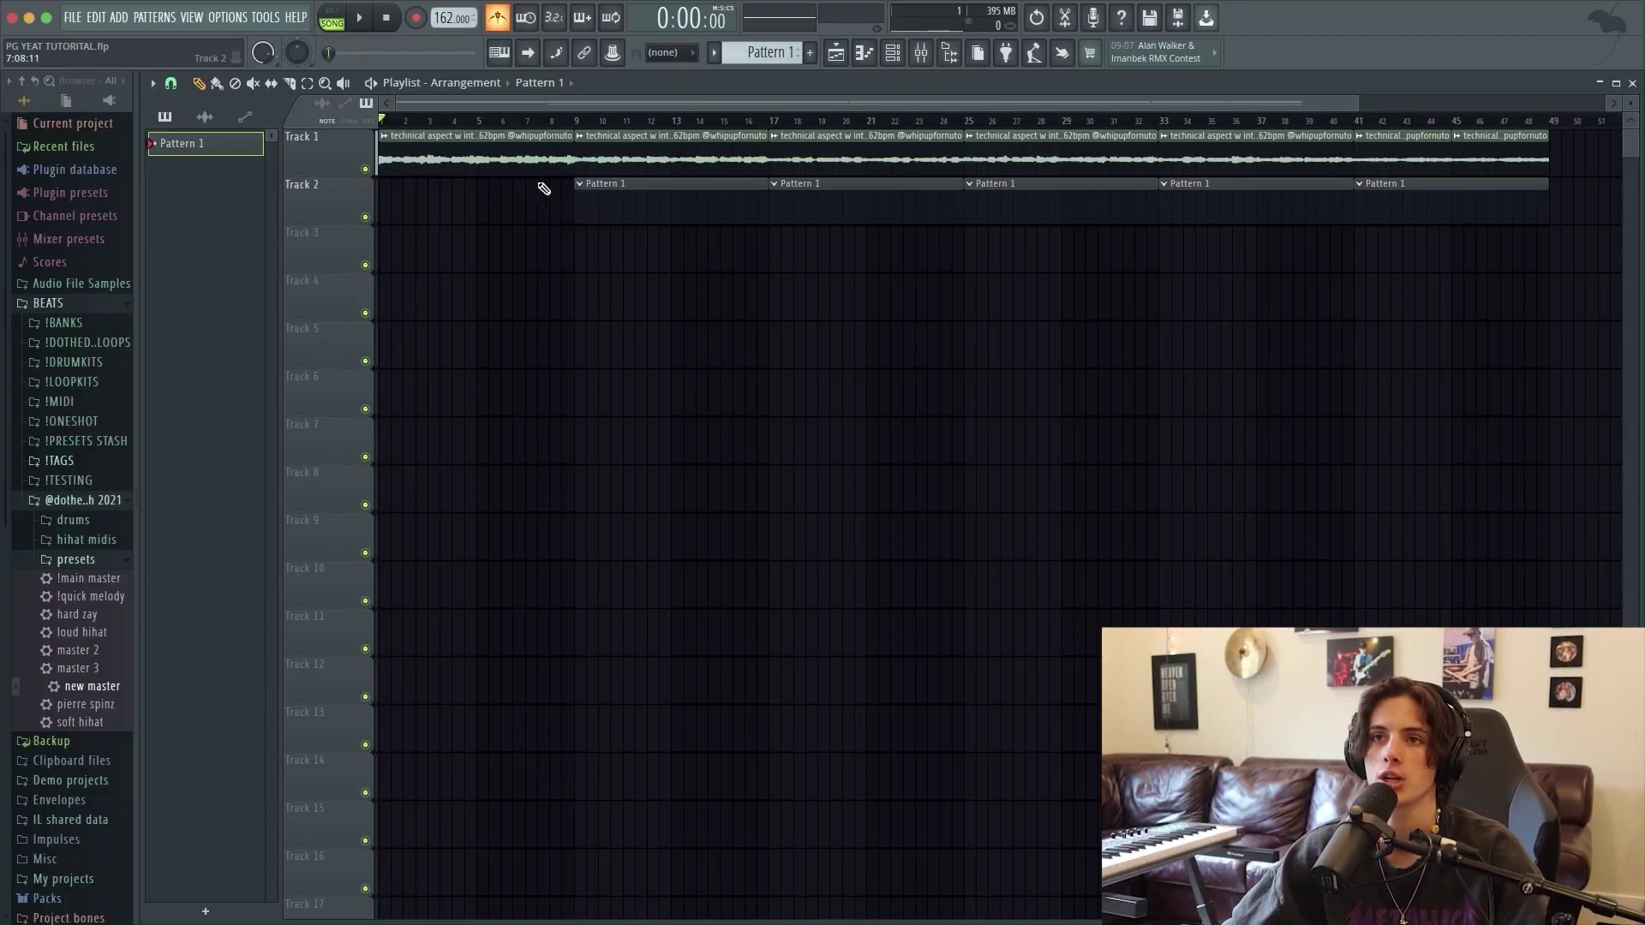
Set the project tempo to 140 BPM and play the melody loop at that speed.
double_click(524, 155)
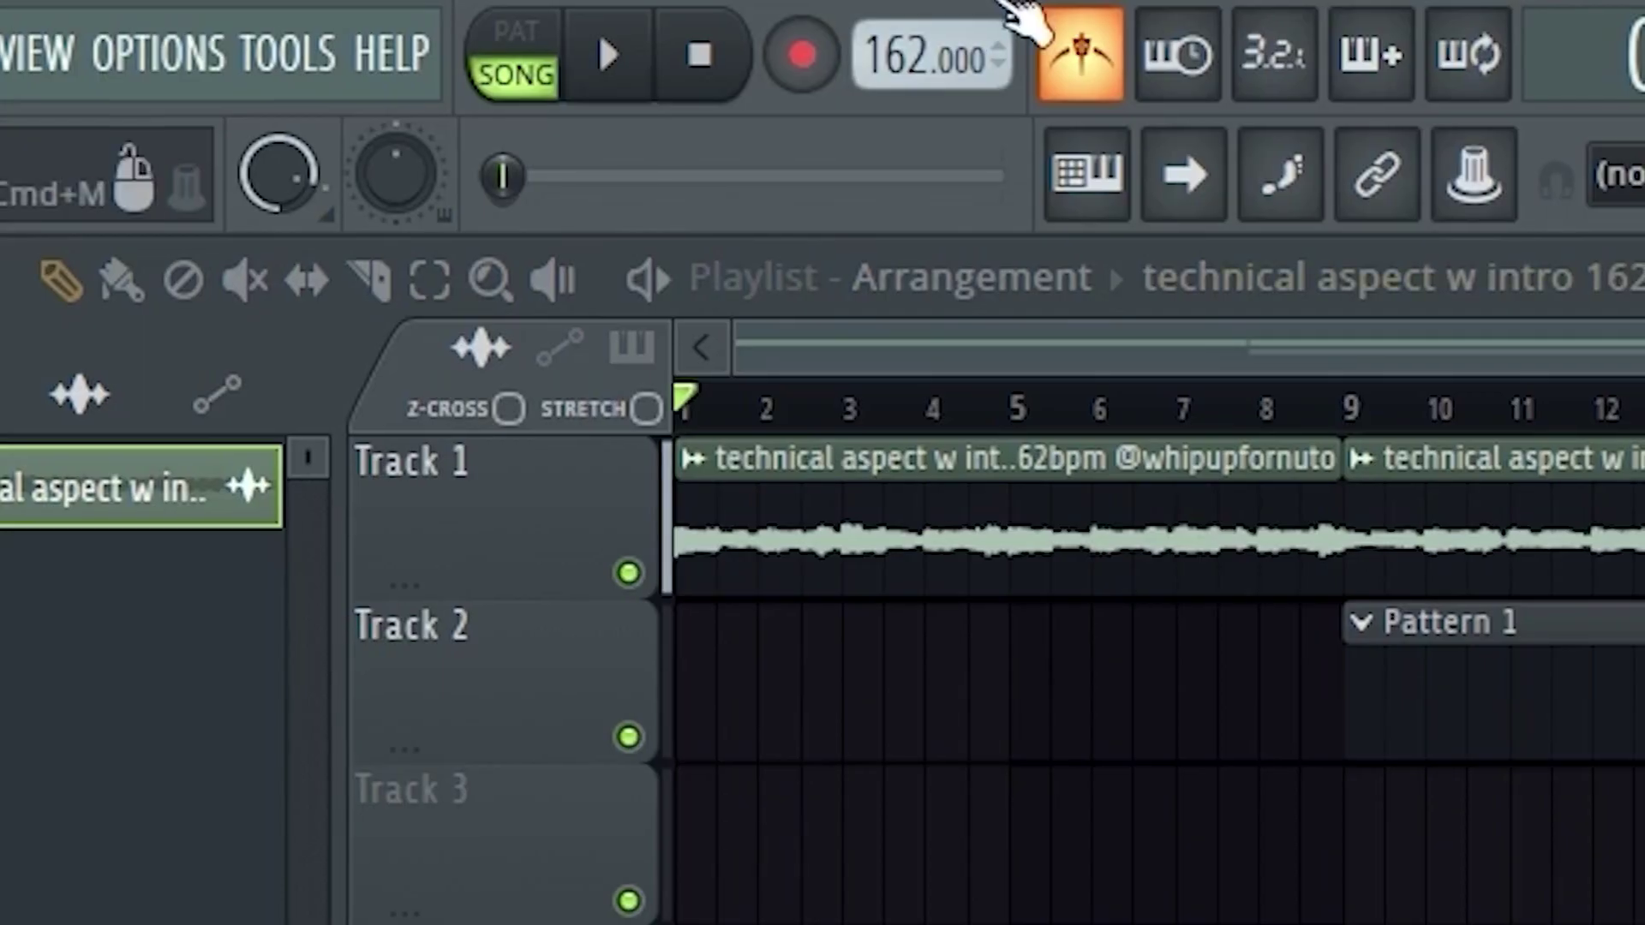
drag(879, 45, 879, 137)
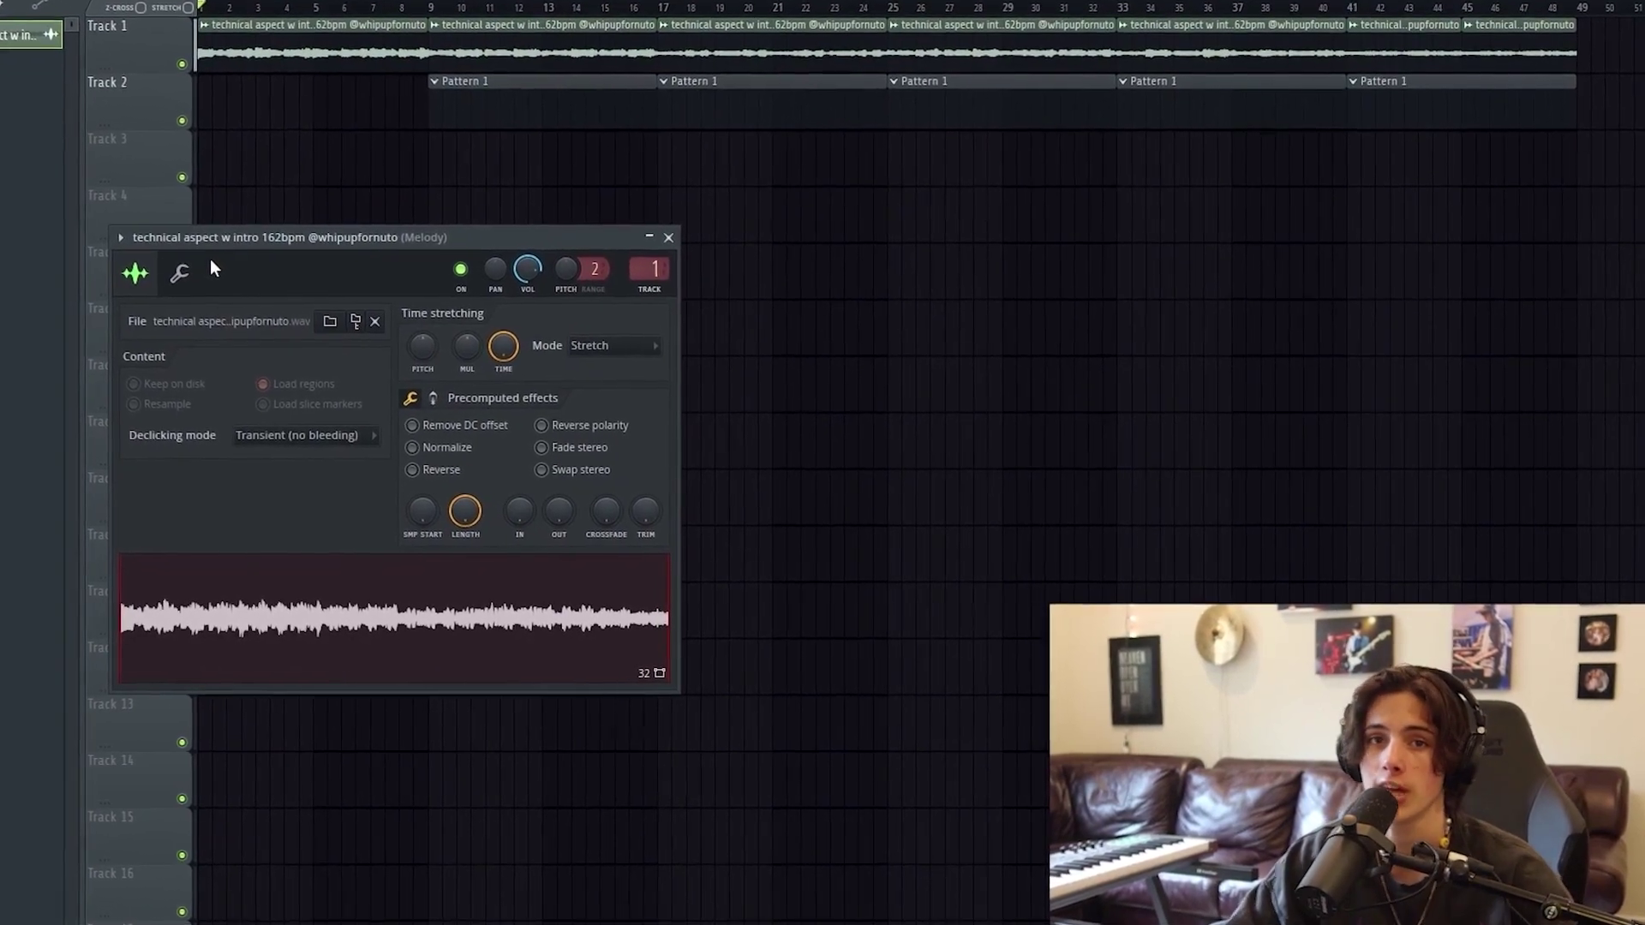
key(space)
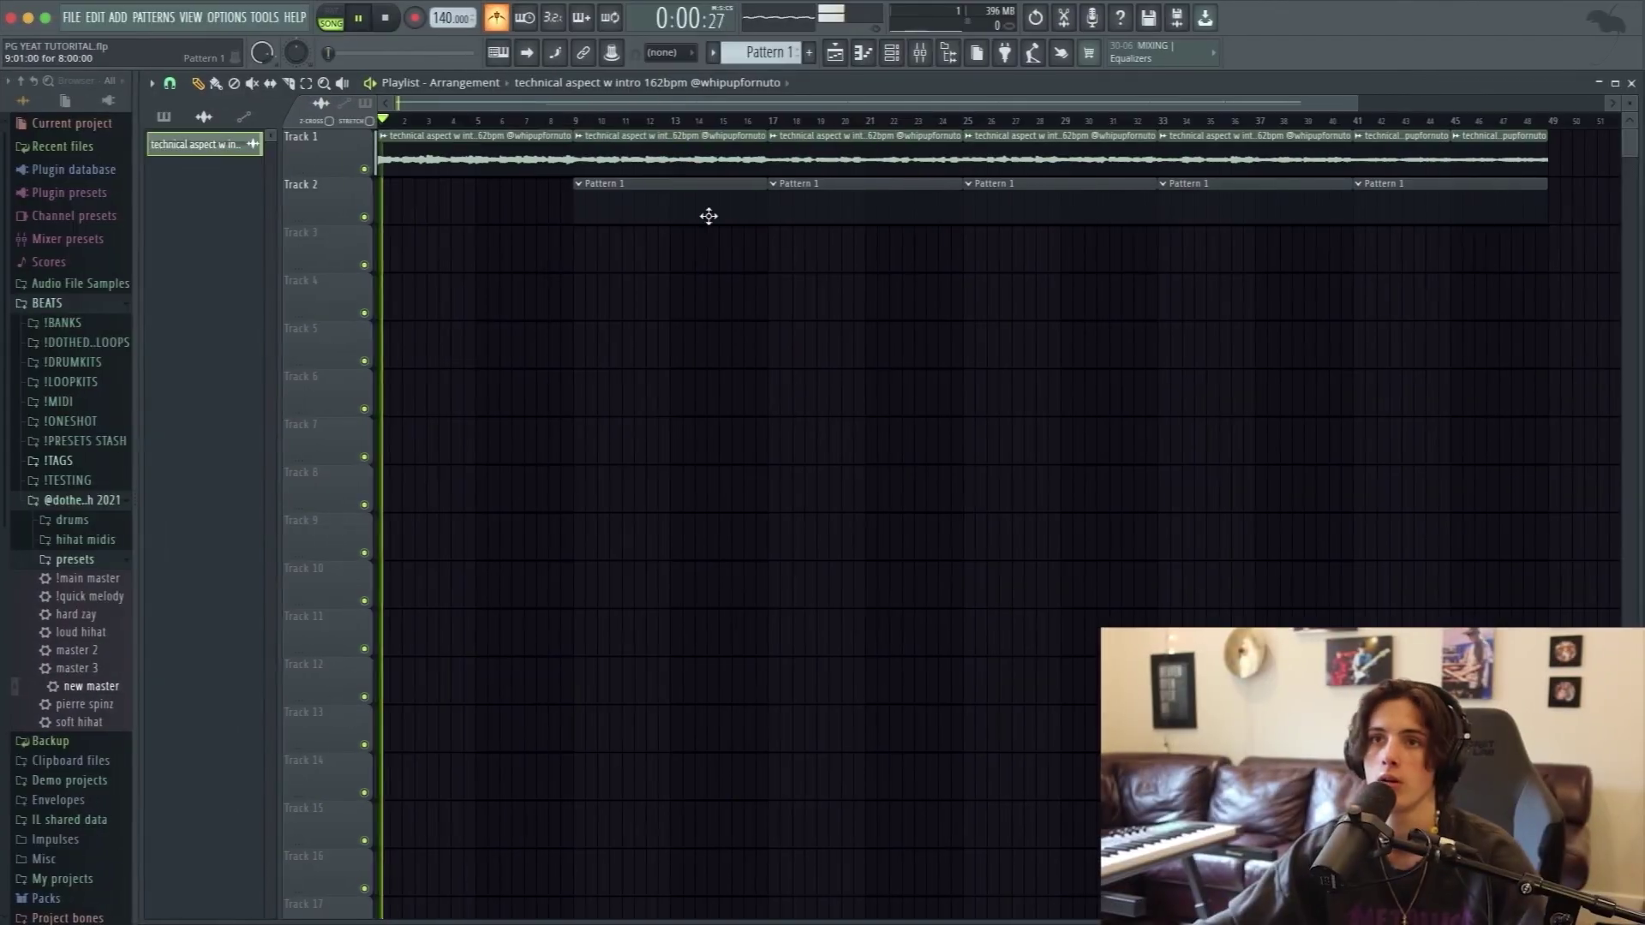
Open the melody clip's sample settings and adjust its time-stretching pitch.
double_click(499, 147)
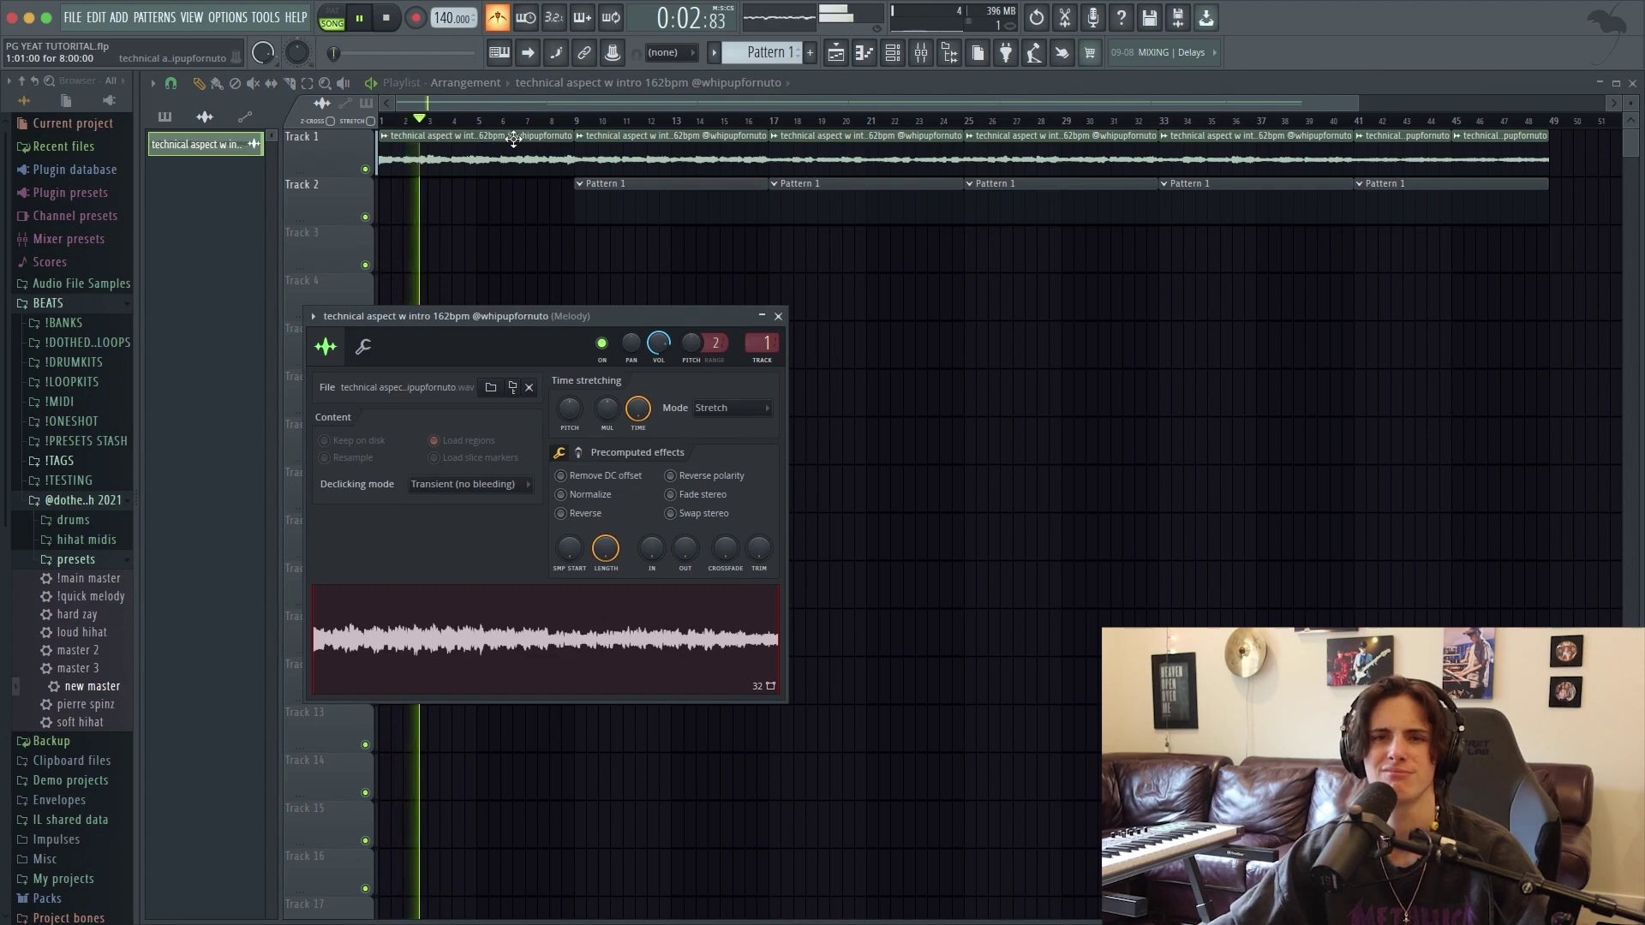
key(space)
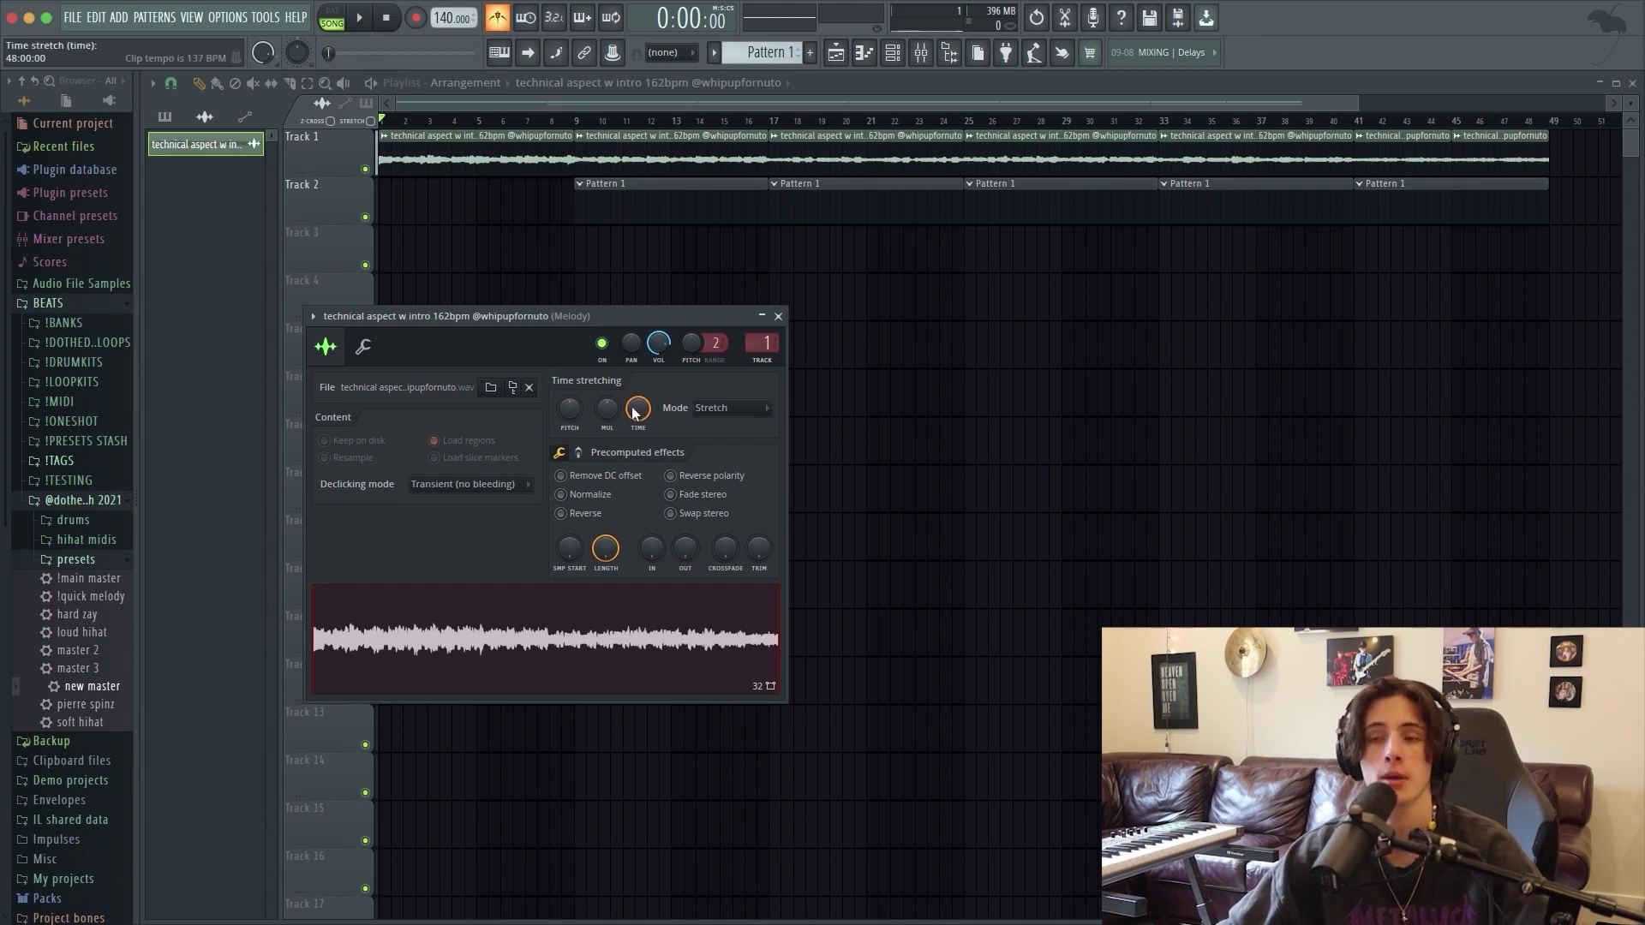
click(778, 316)
drag(1360, 100, 1133, 136)
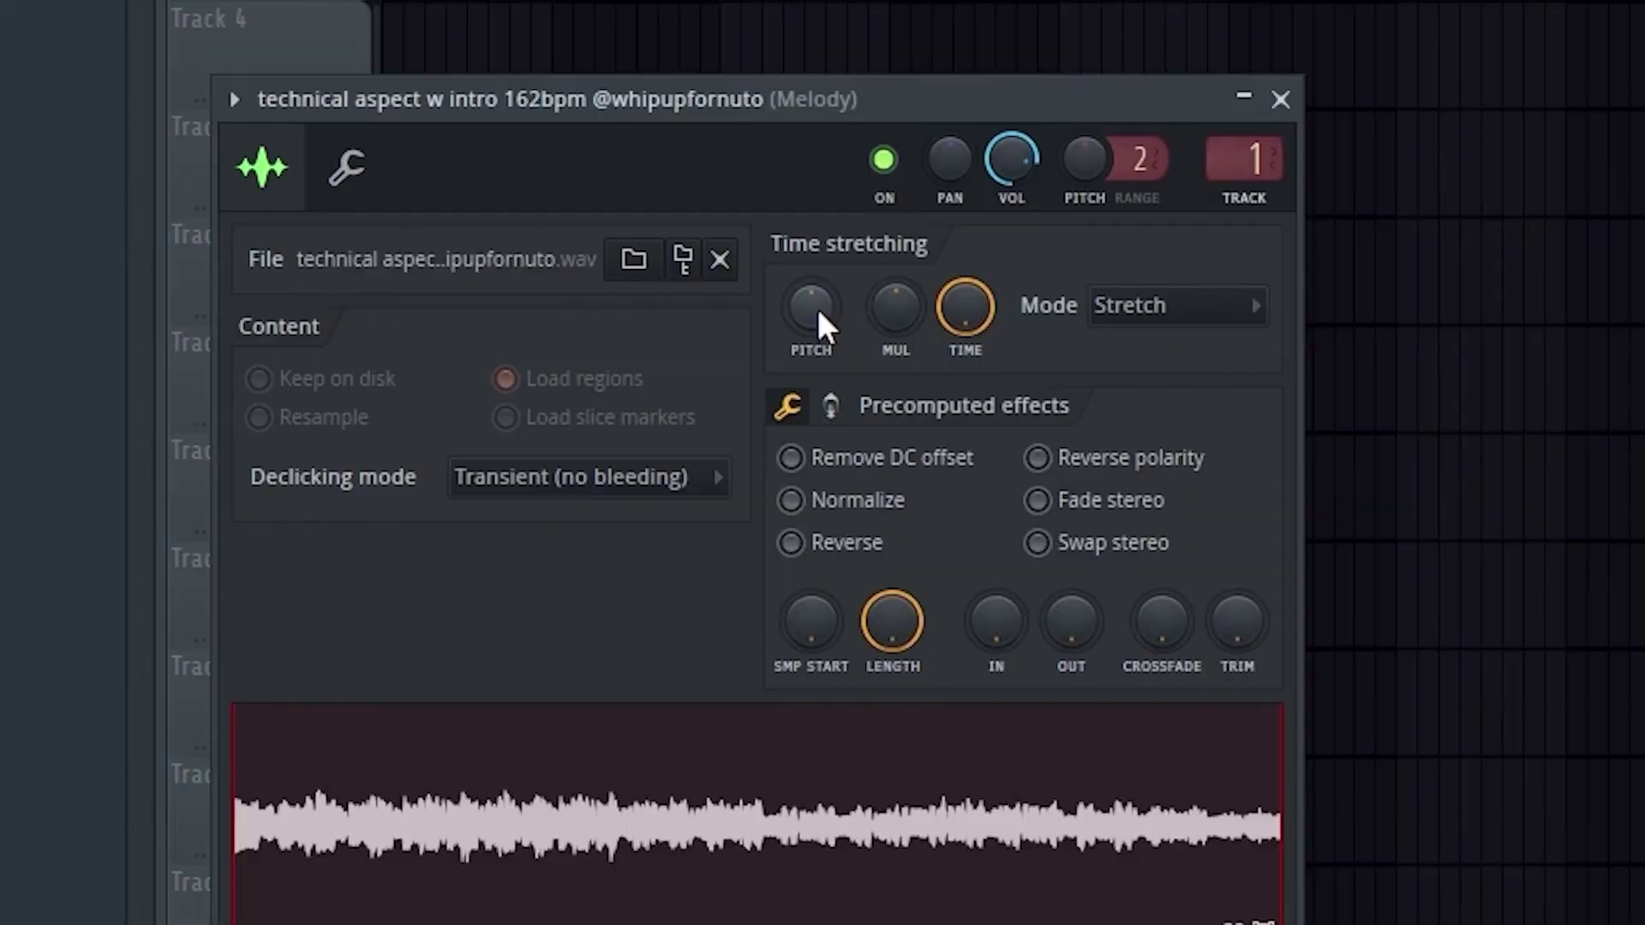
drag(818, 309, 817, 287)
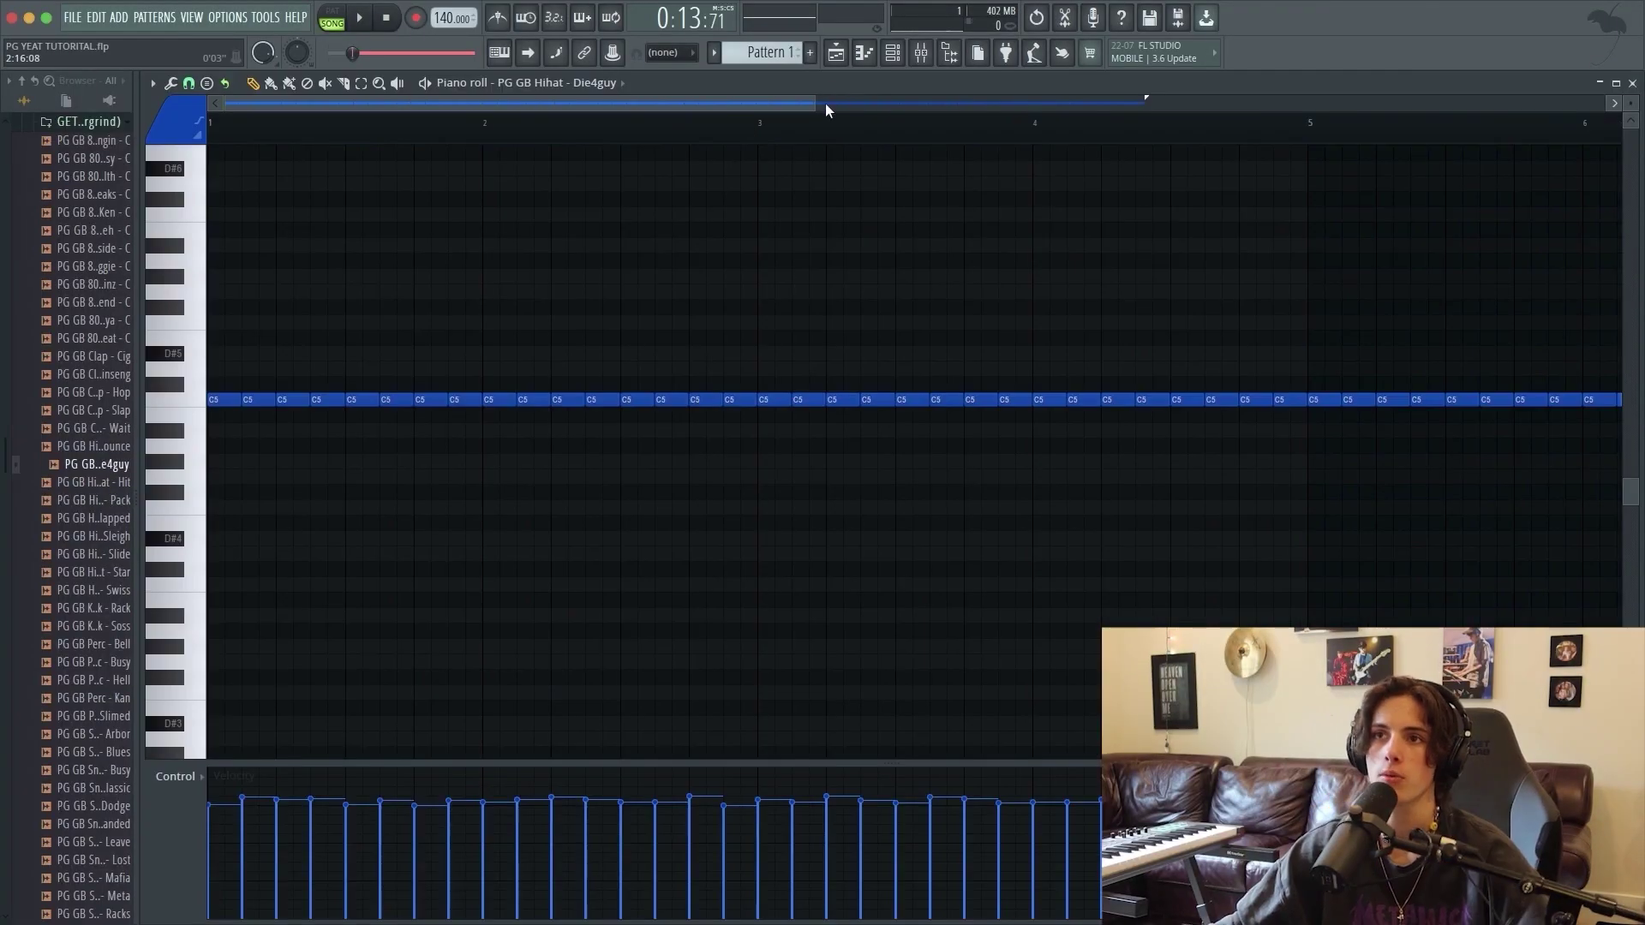
Set the hi-hat piano roll's grid snapping to Line.
drag(826, 109, 1167, 135)
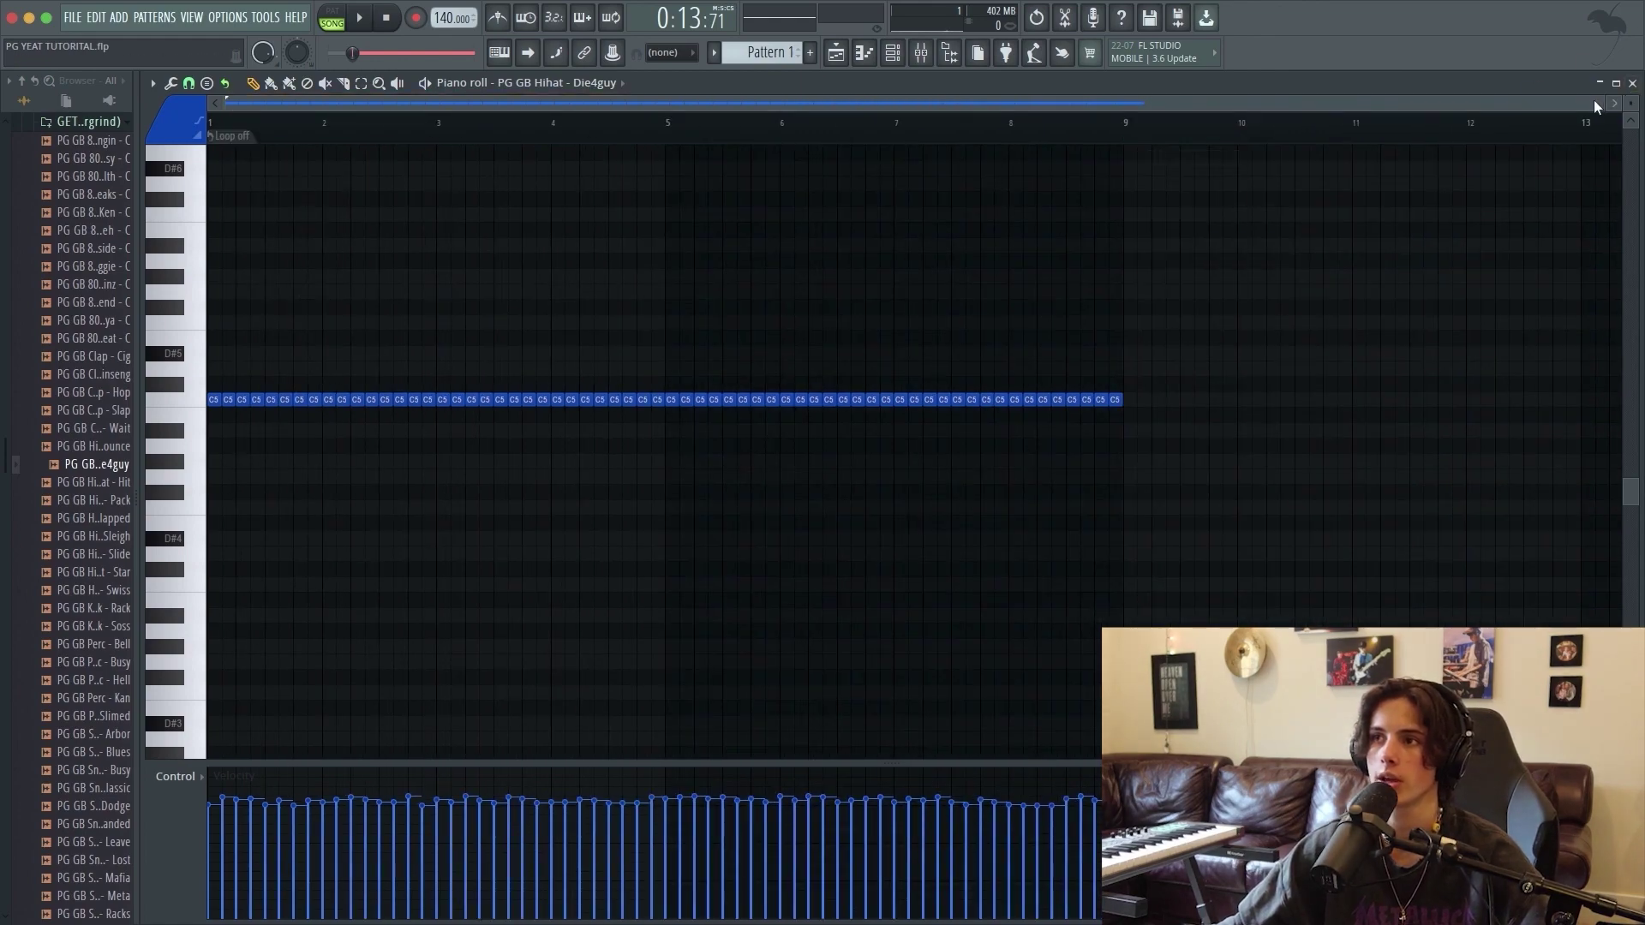
drag(1601, 102, 835, 103)
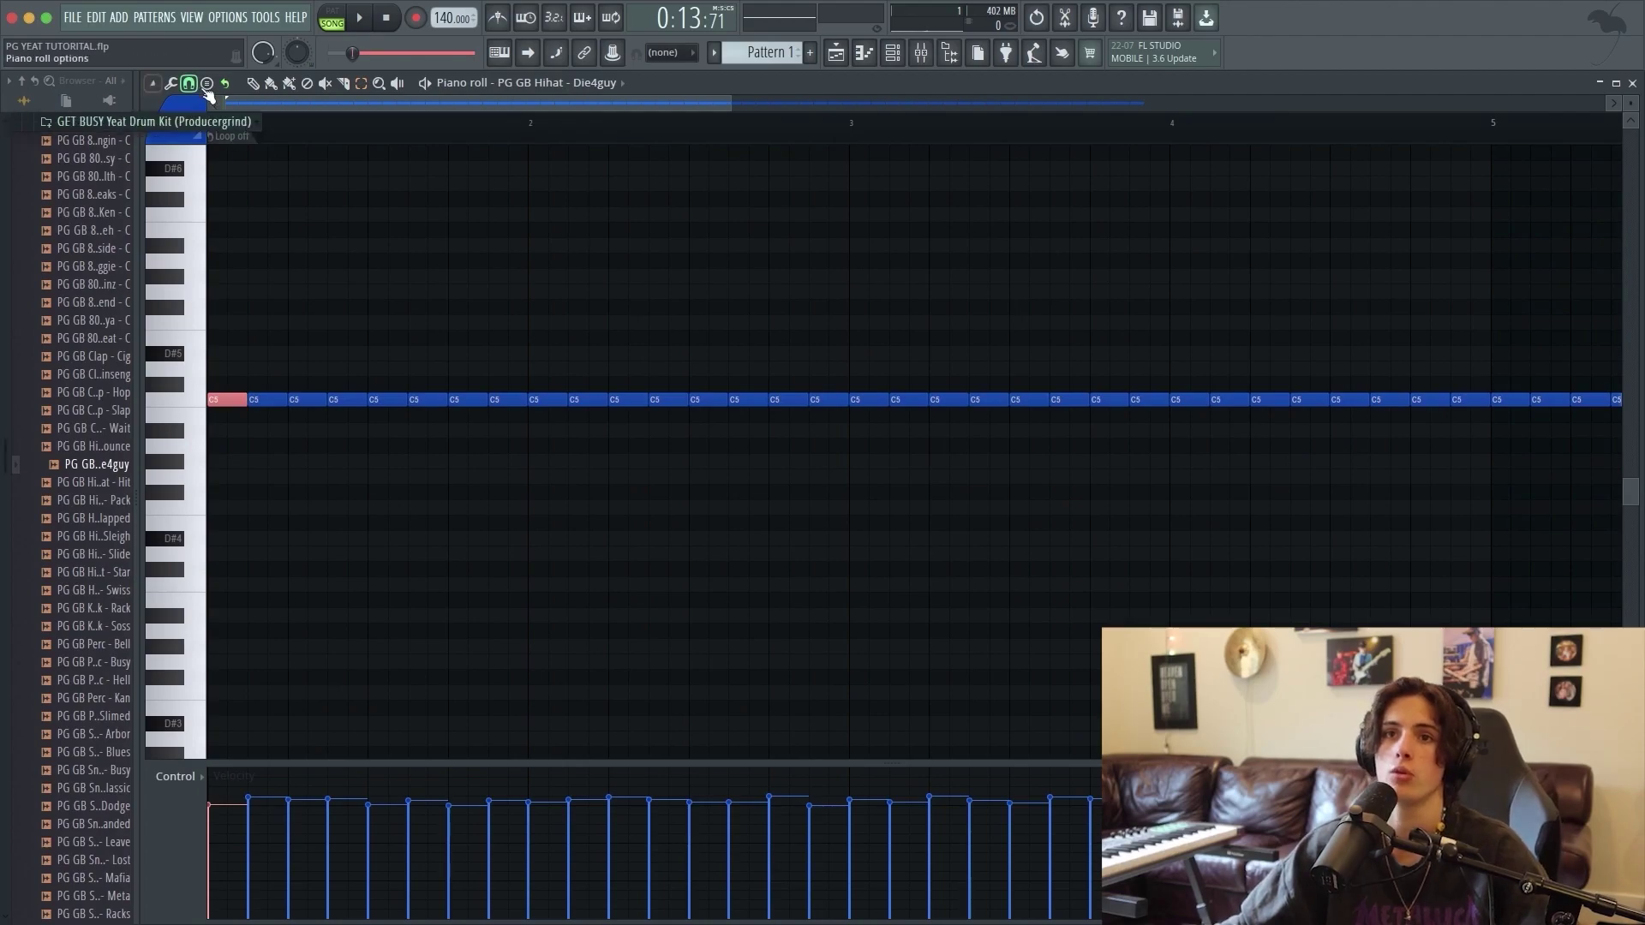
click(189, 84)
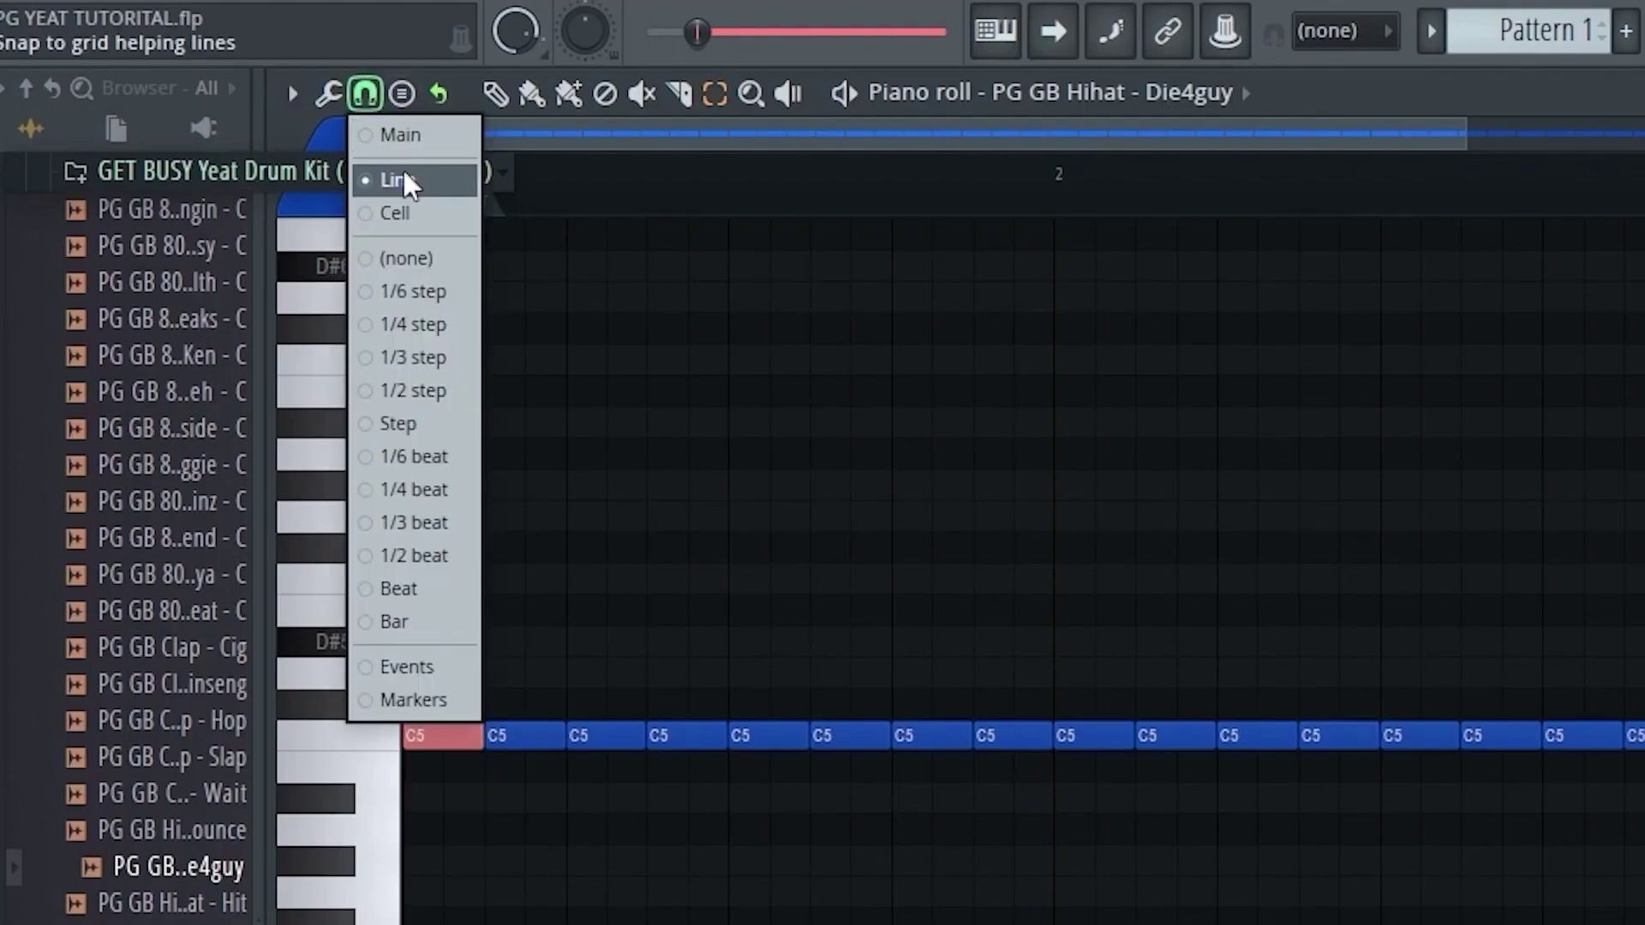
click(409, 185)
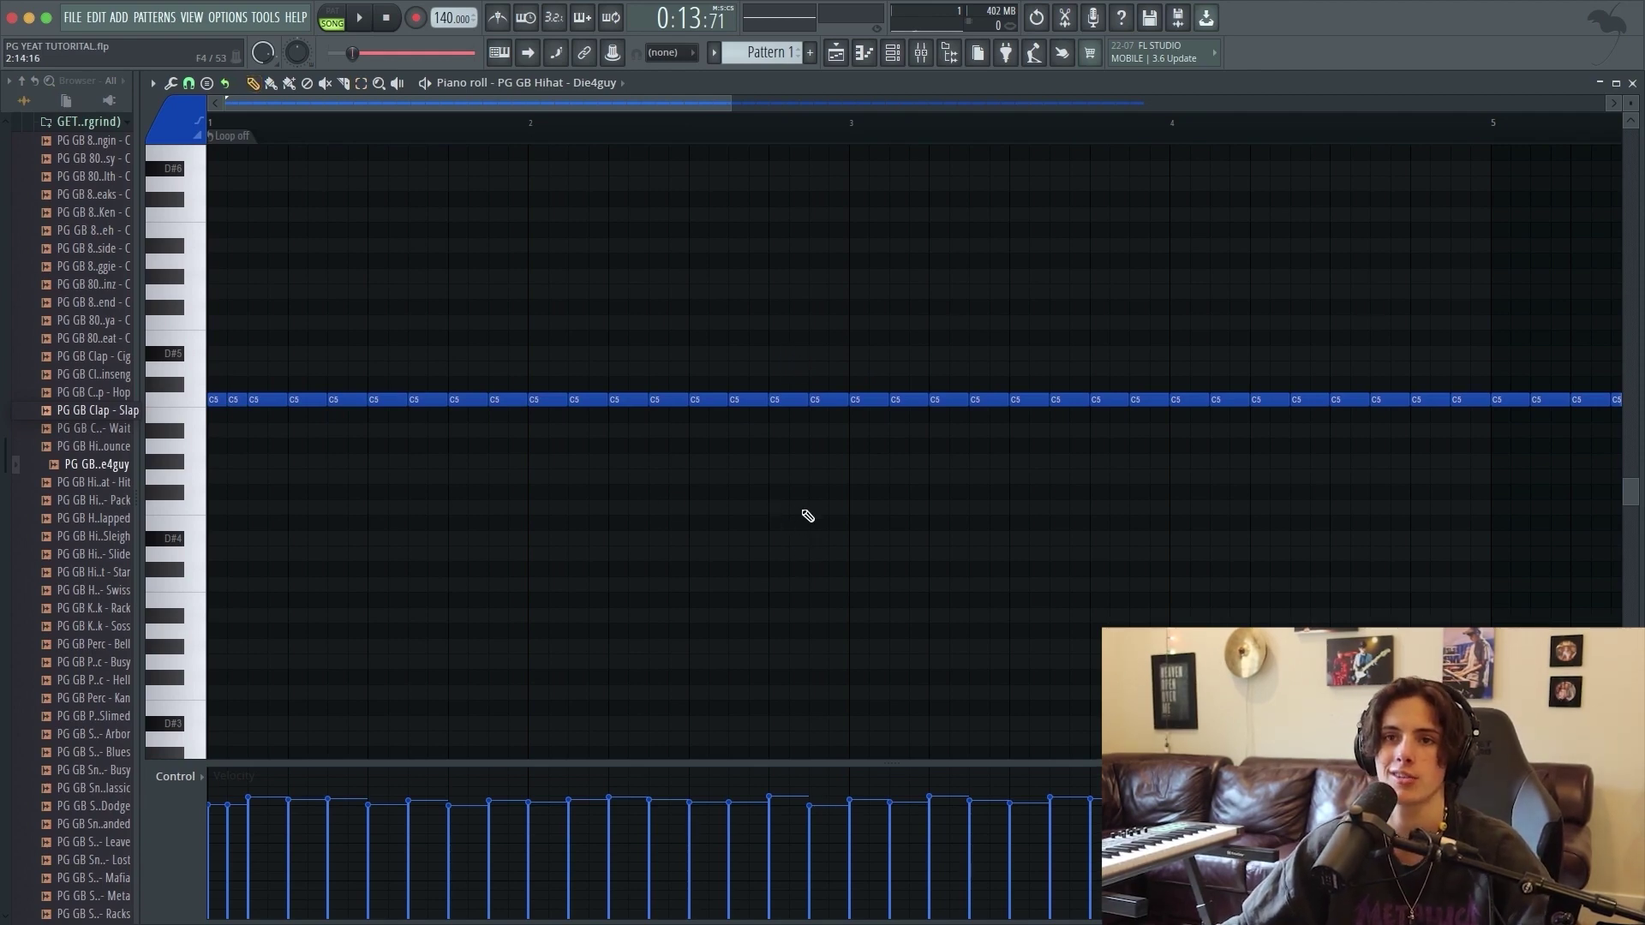
Chop the hi-hat notes on beats 1 and 4 of bar 2 in half while the beat plays.
key(space)
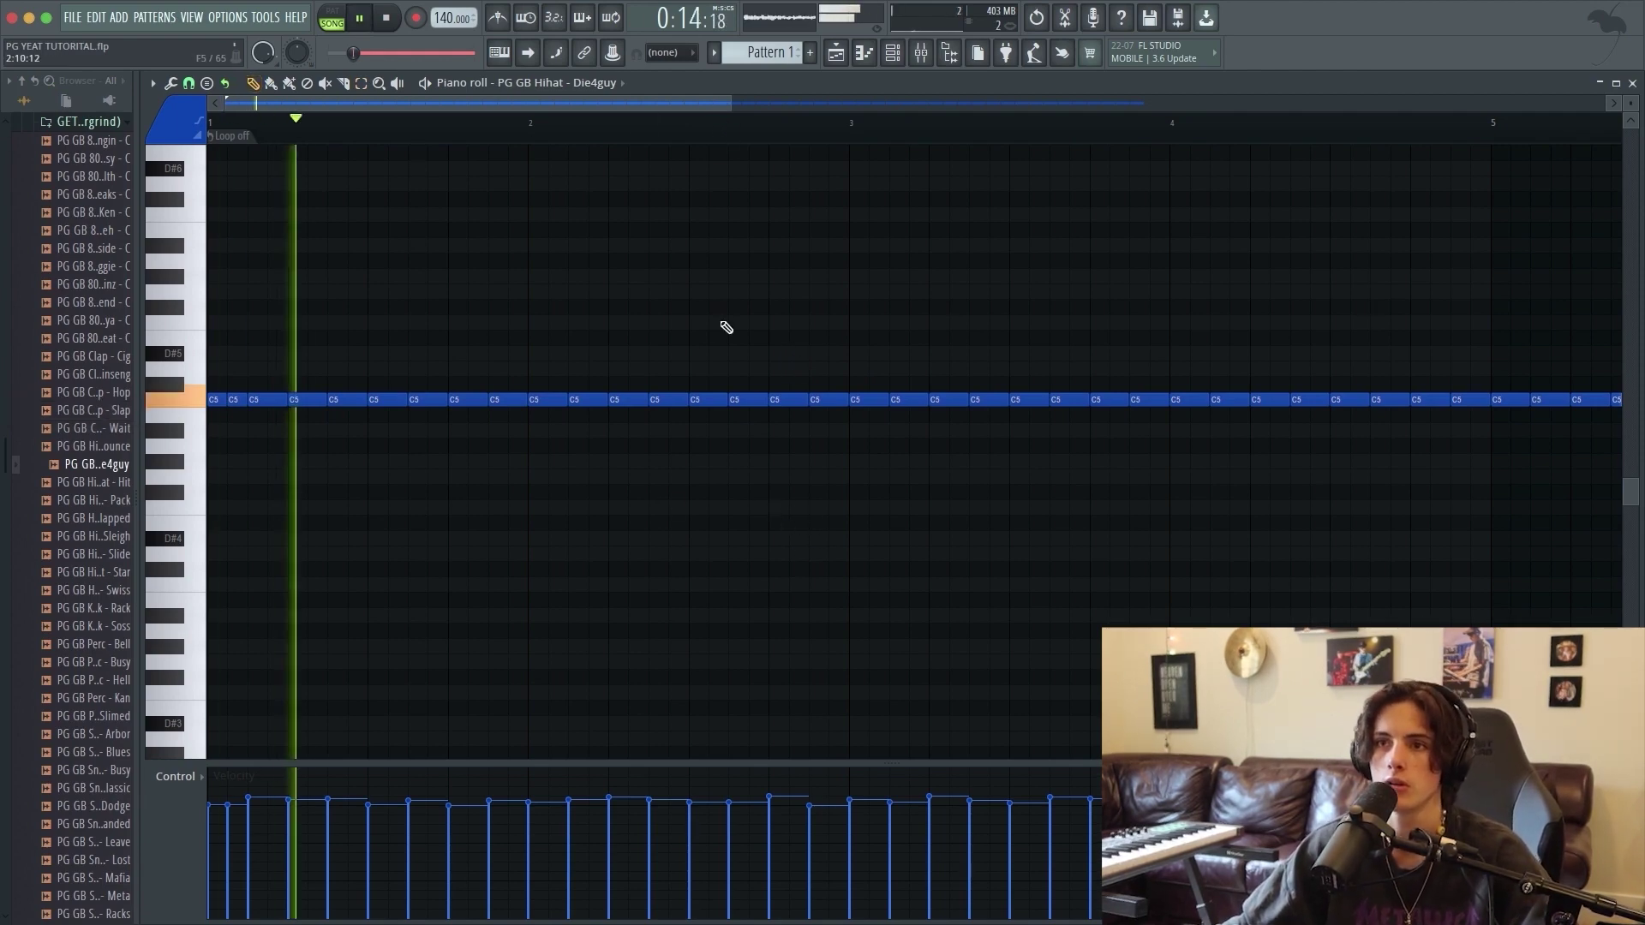
click(543, 397)
key(super+u)
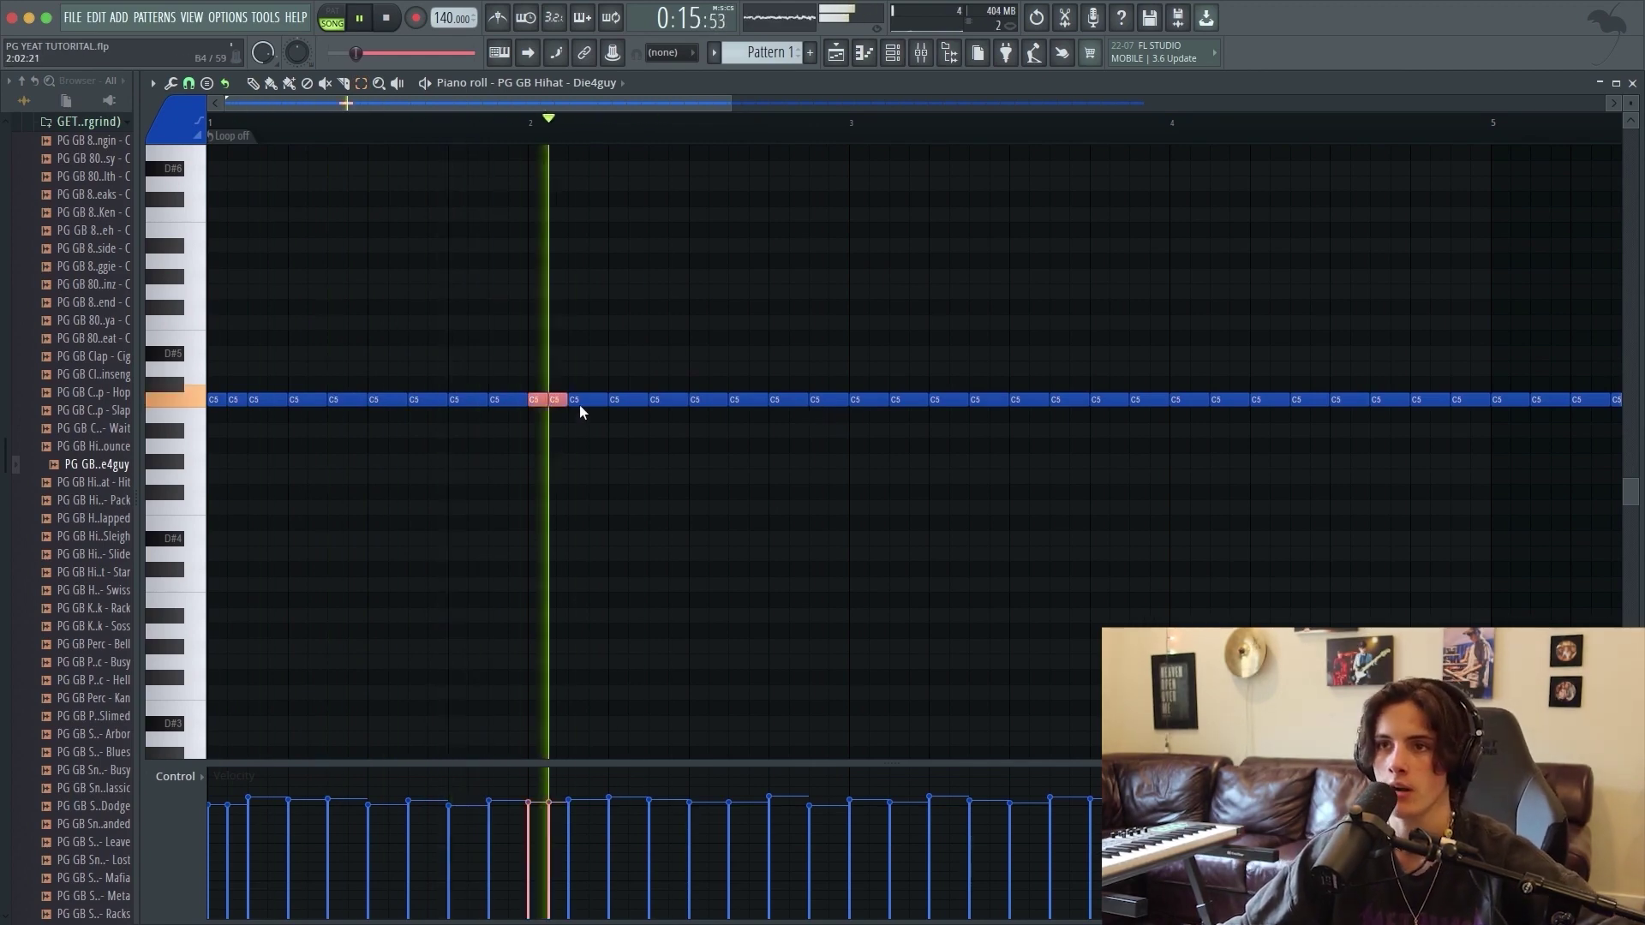
click(784, 398)
key(space)
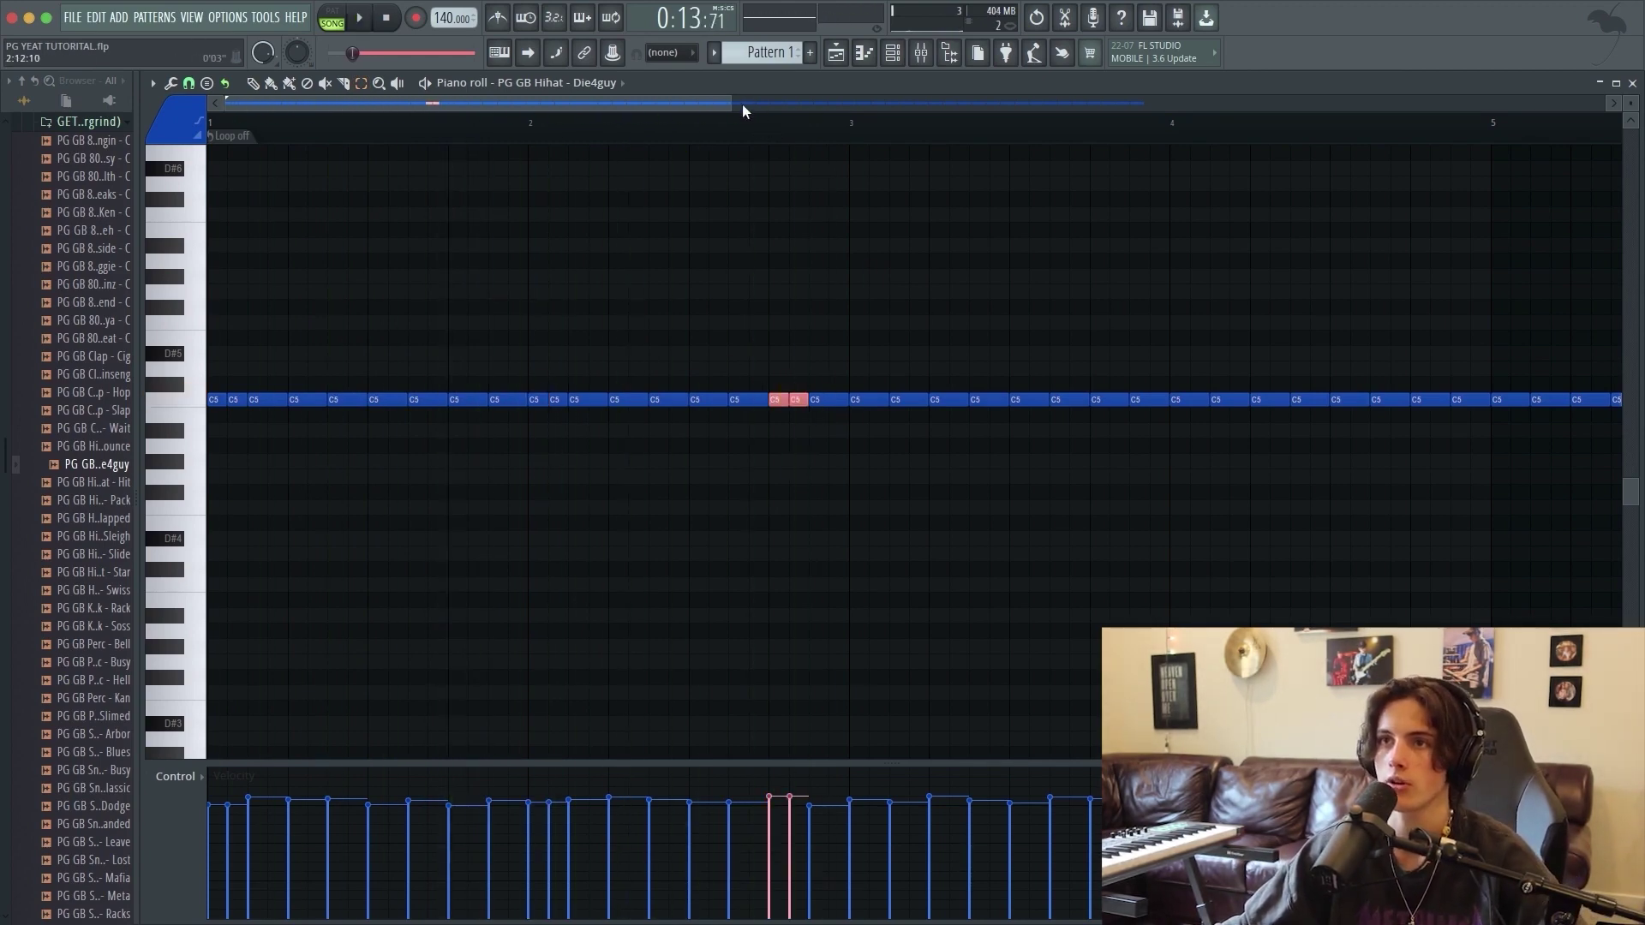
Replace the plain hi-hat notes from bar 3 onward with pasted copies of the rolled pattern, filling all eight bars.
drag(742, 104, 1529, 104)
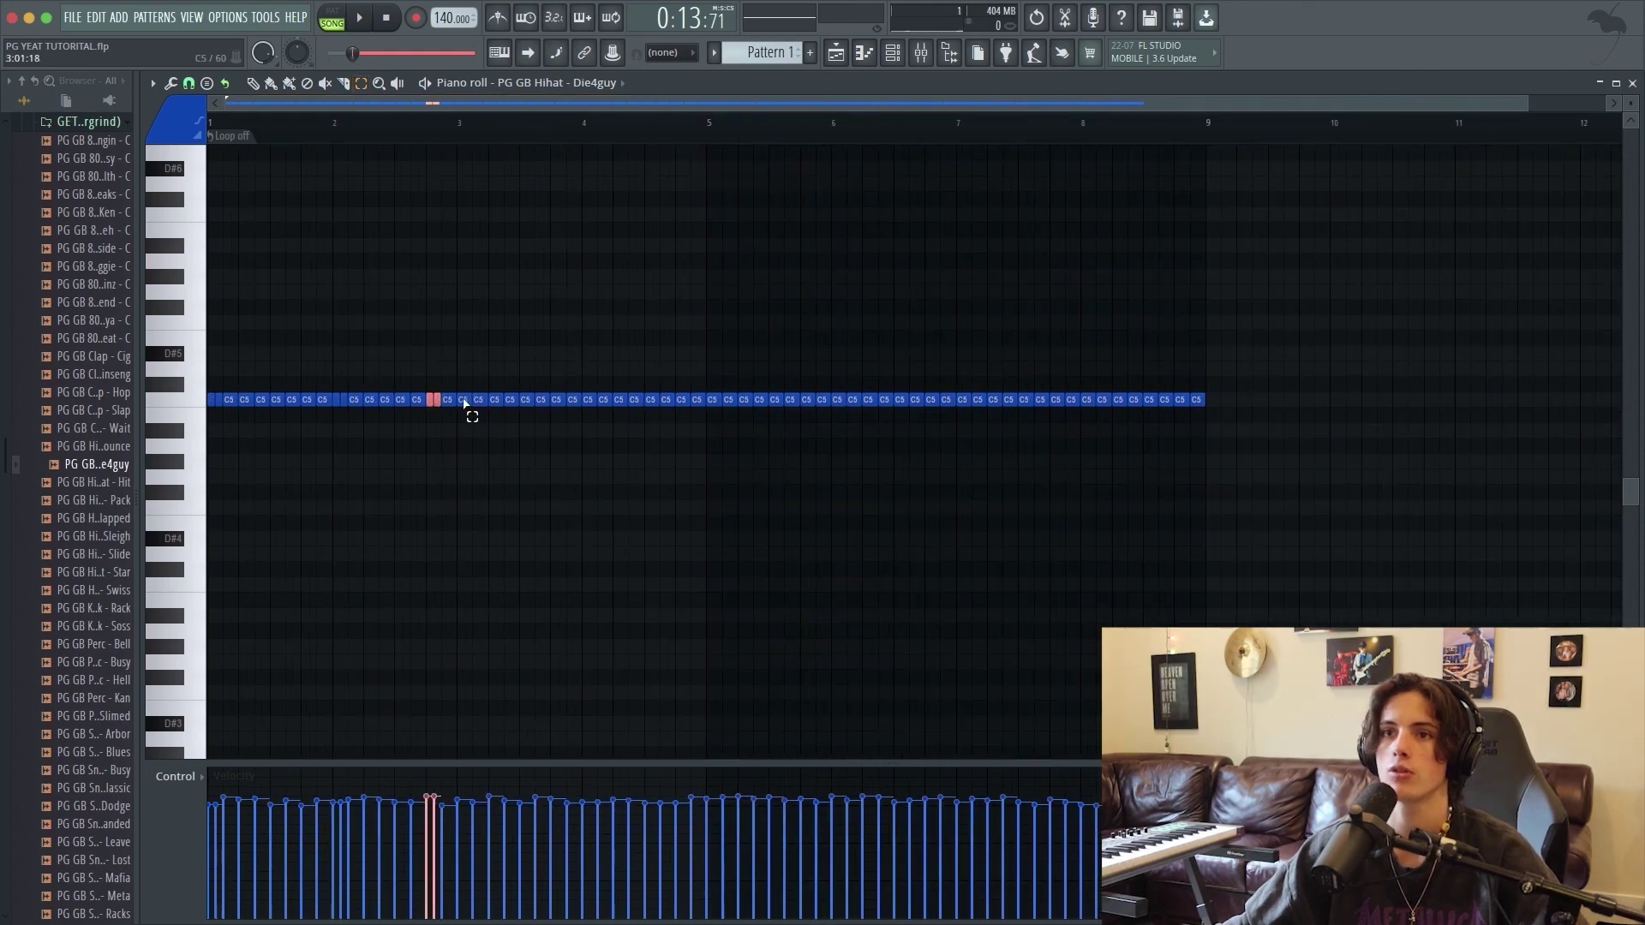
drag(461, 137, 1207, 128)
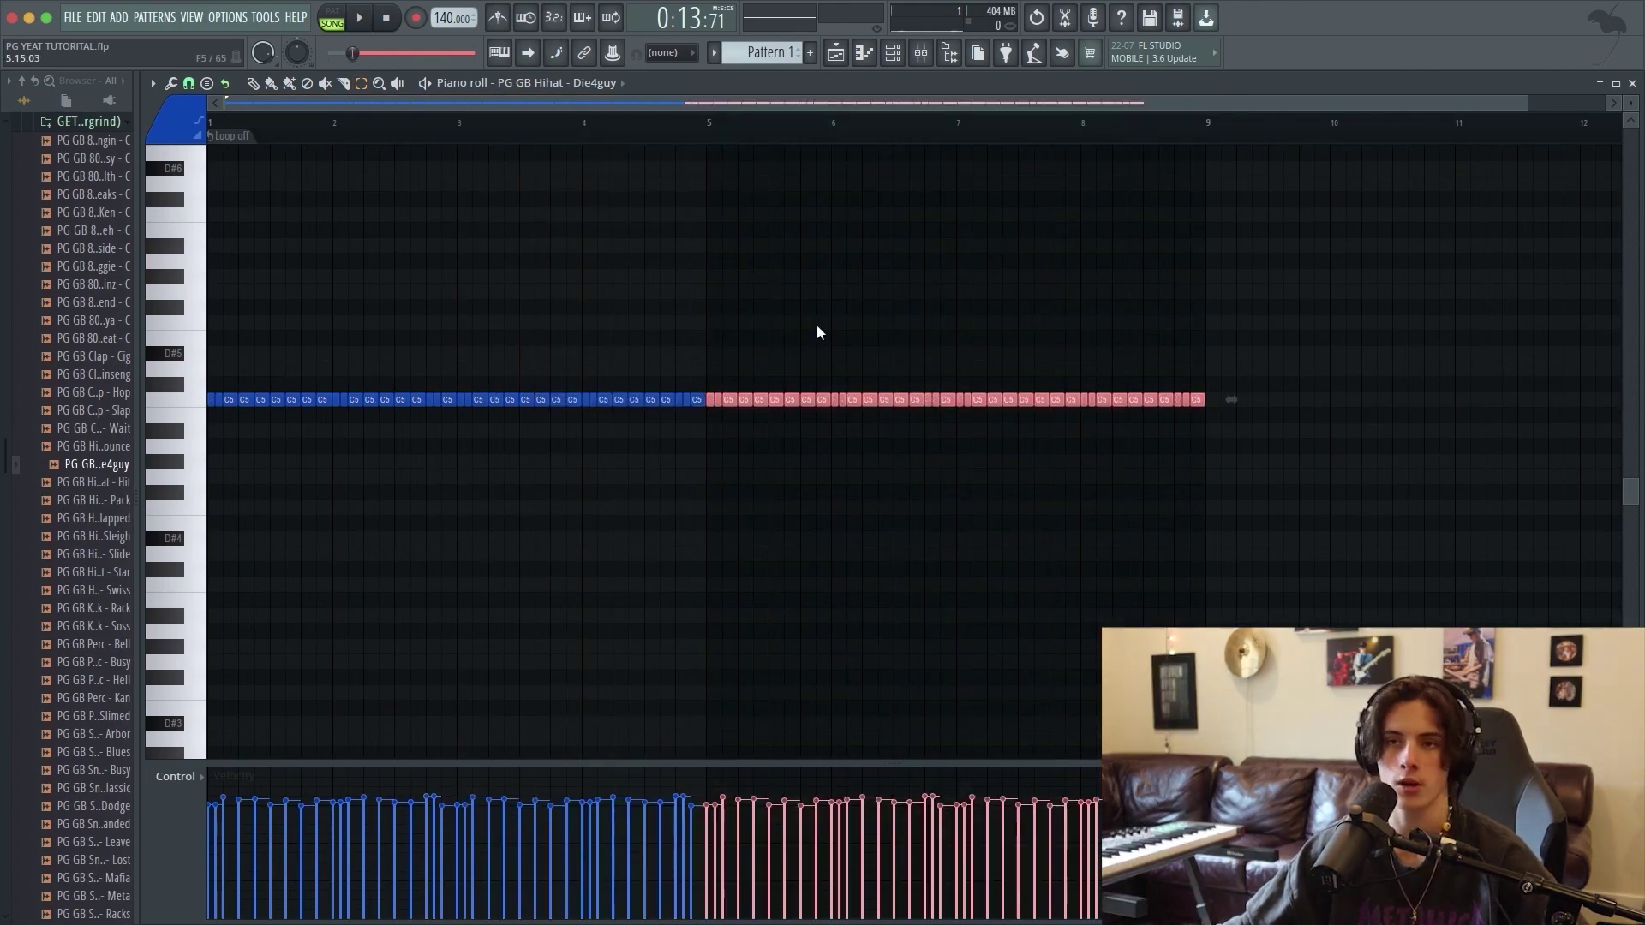
key(Delete)
key(ctrl+v)
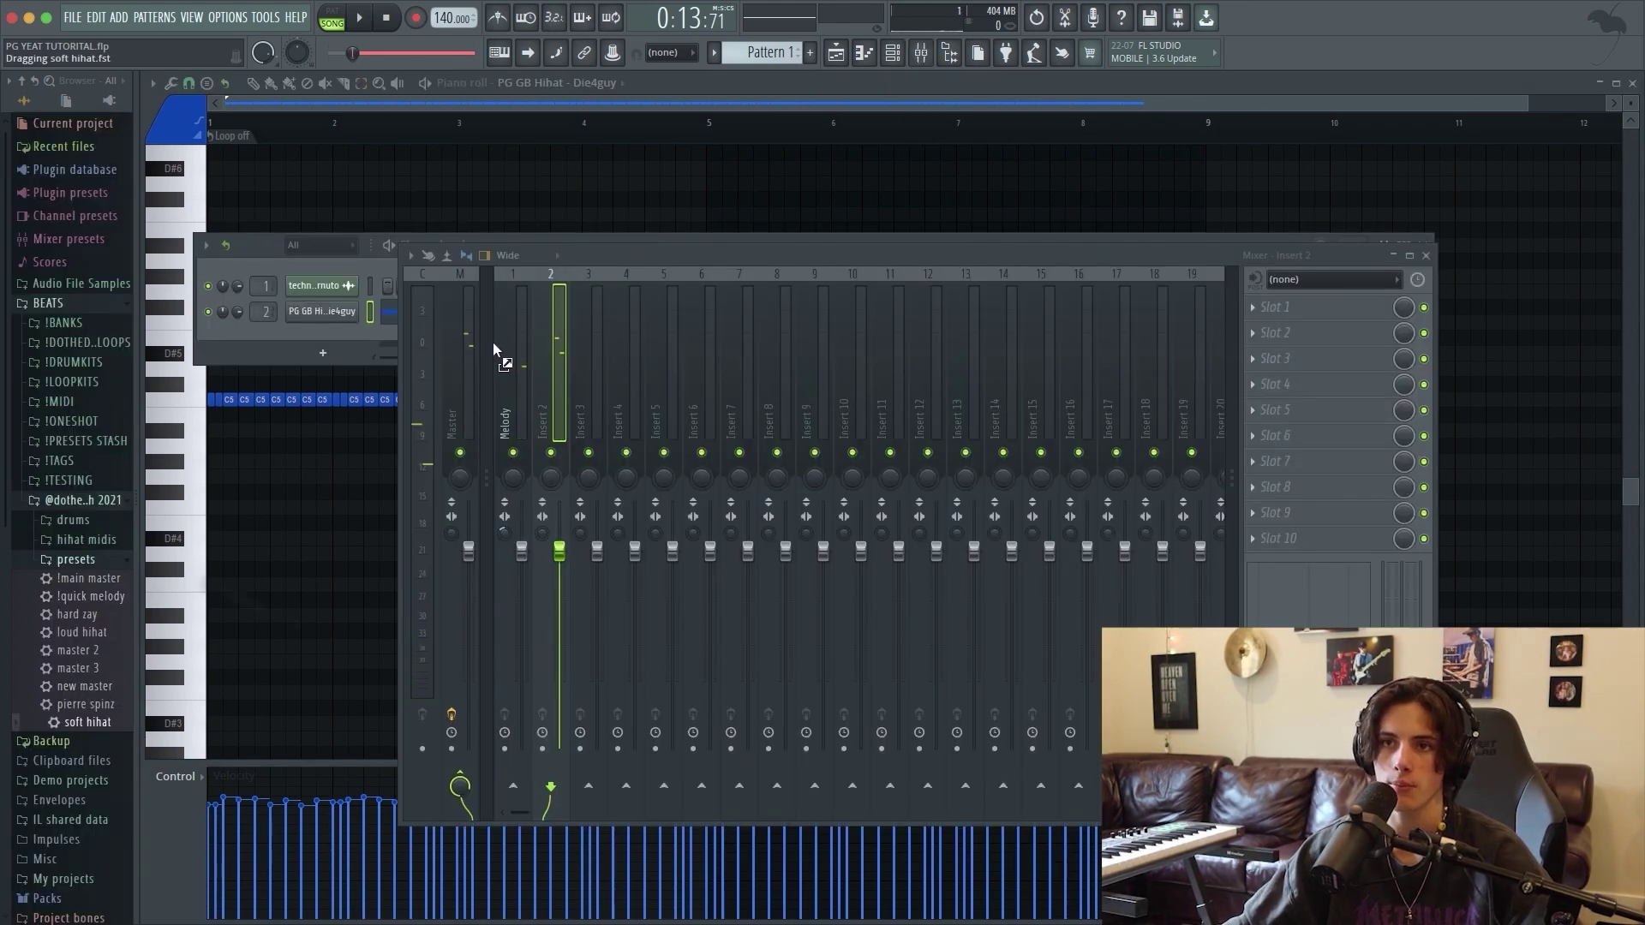
Load the "soft hihat" preset onto mixer Insert 2 and raise that track's volume fader during playback.
drag(573, 322, 557, 343)
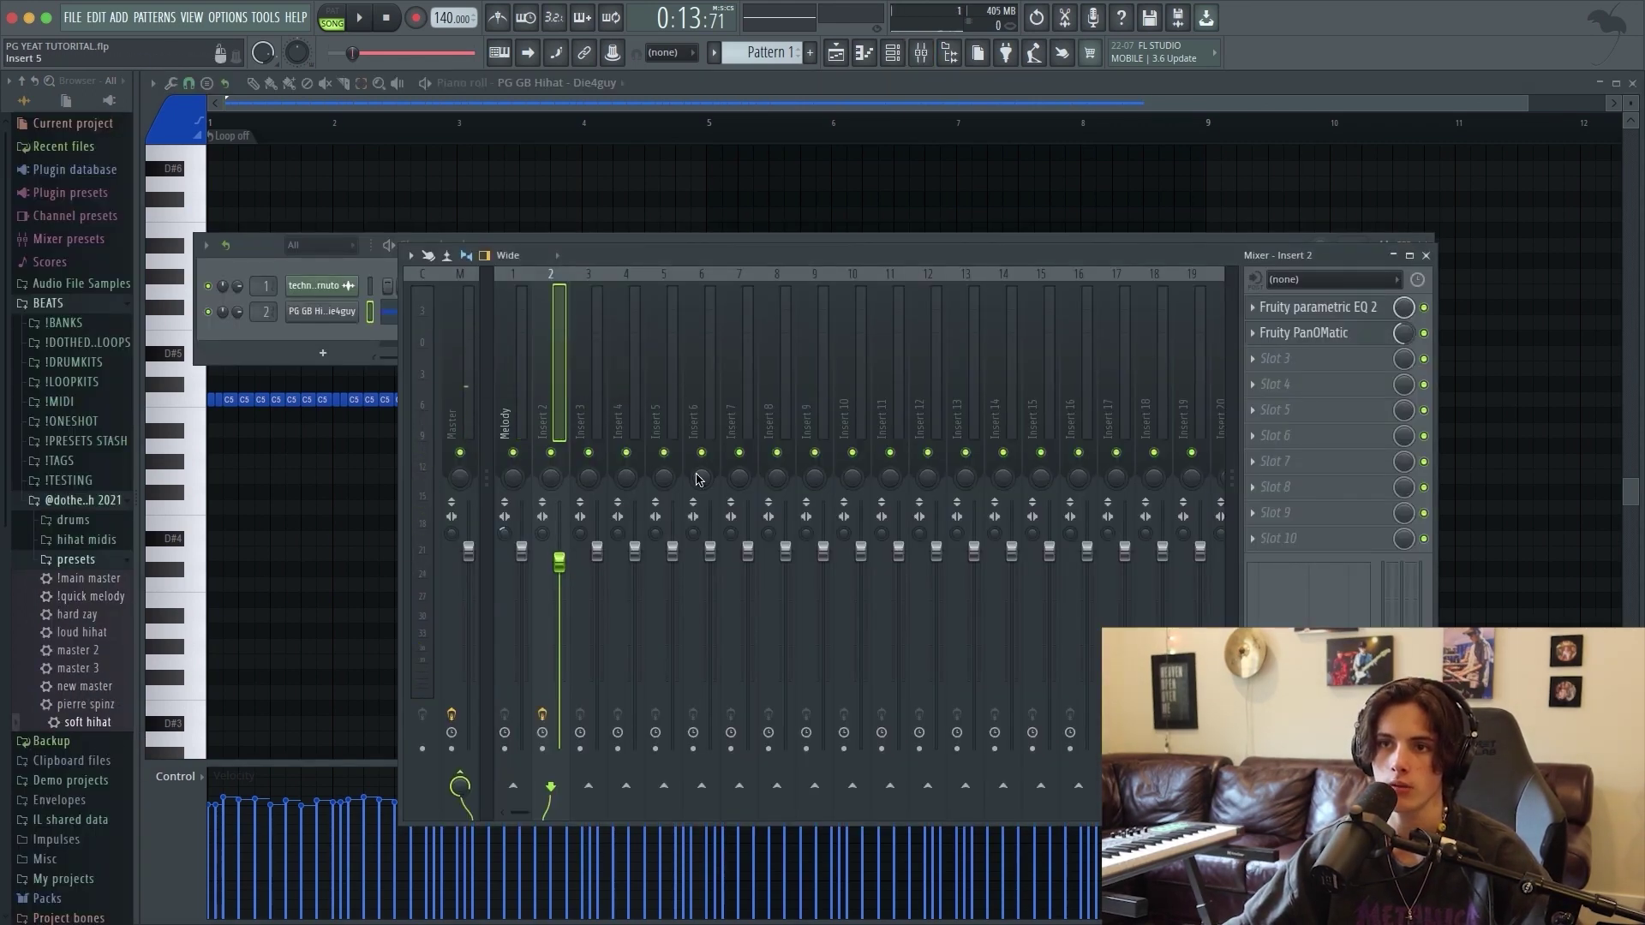
key(space)
drag(560, 565, 560, 555)
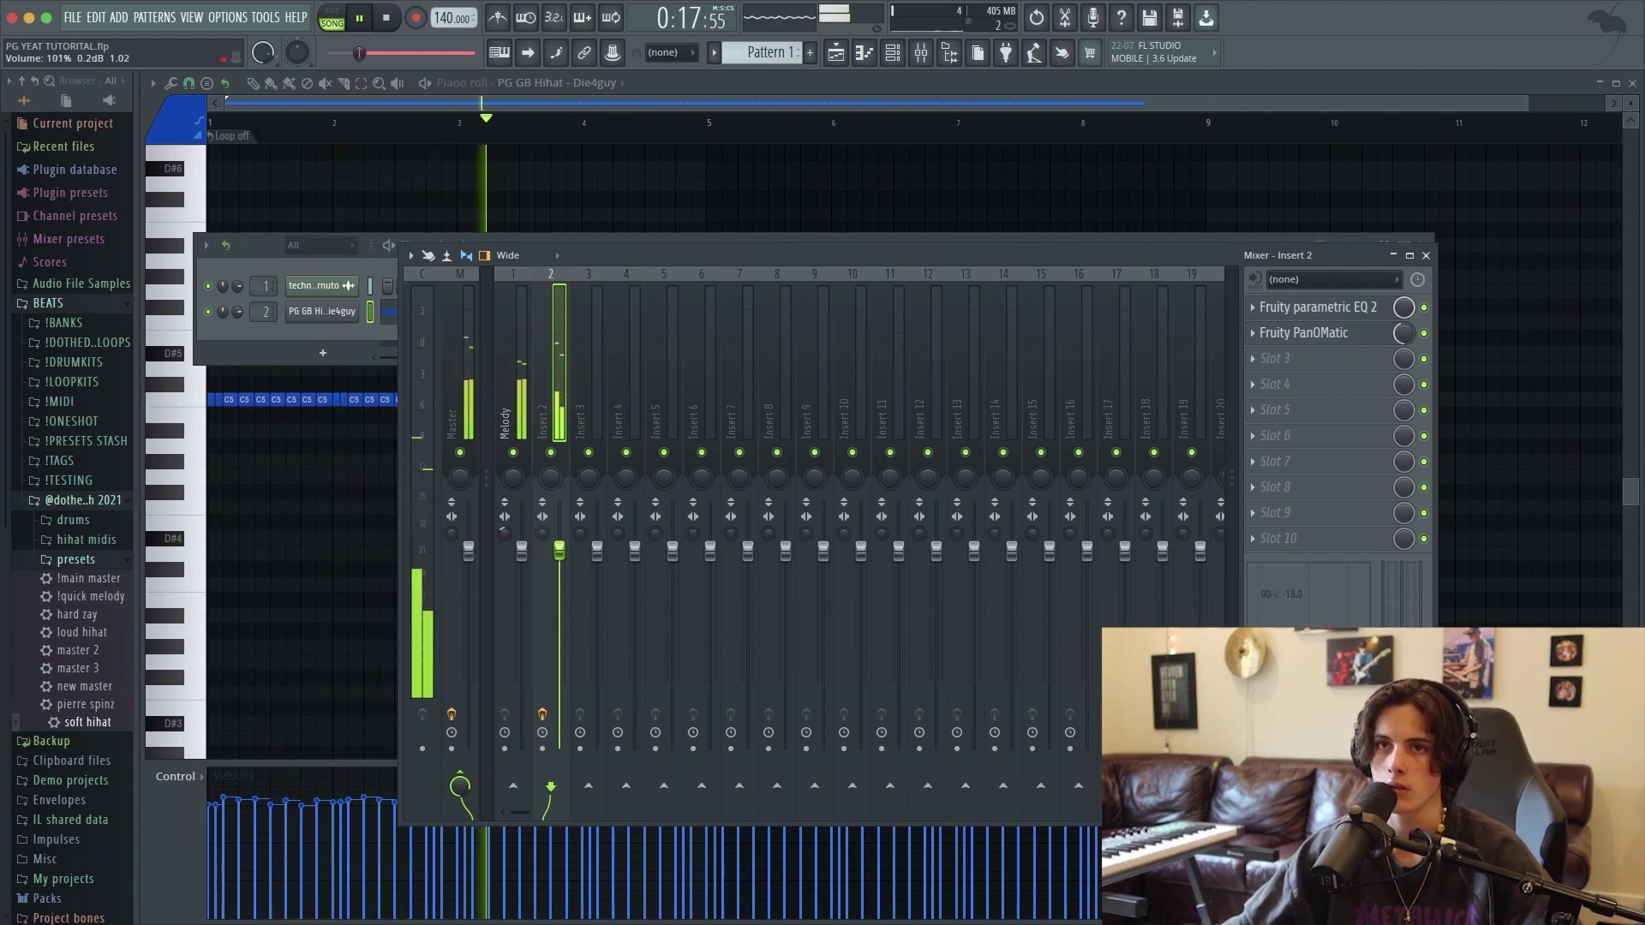
Open the rename, color and icon settings for mixer track Insert 2.
right_click(551, 274)
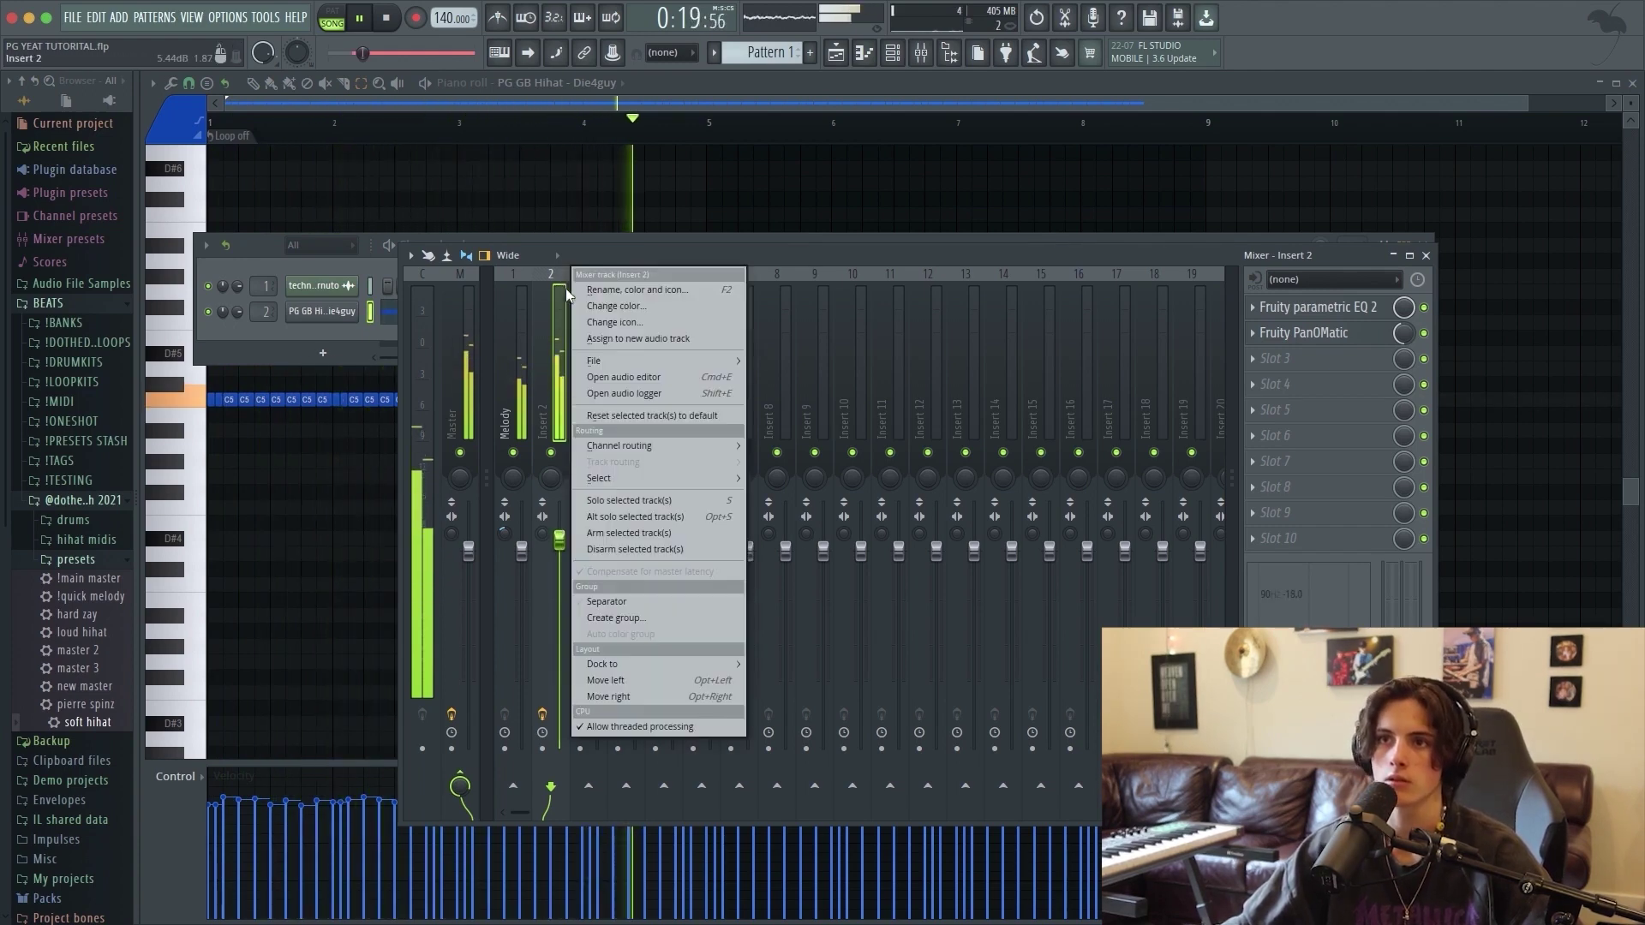
click(631, 286)
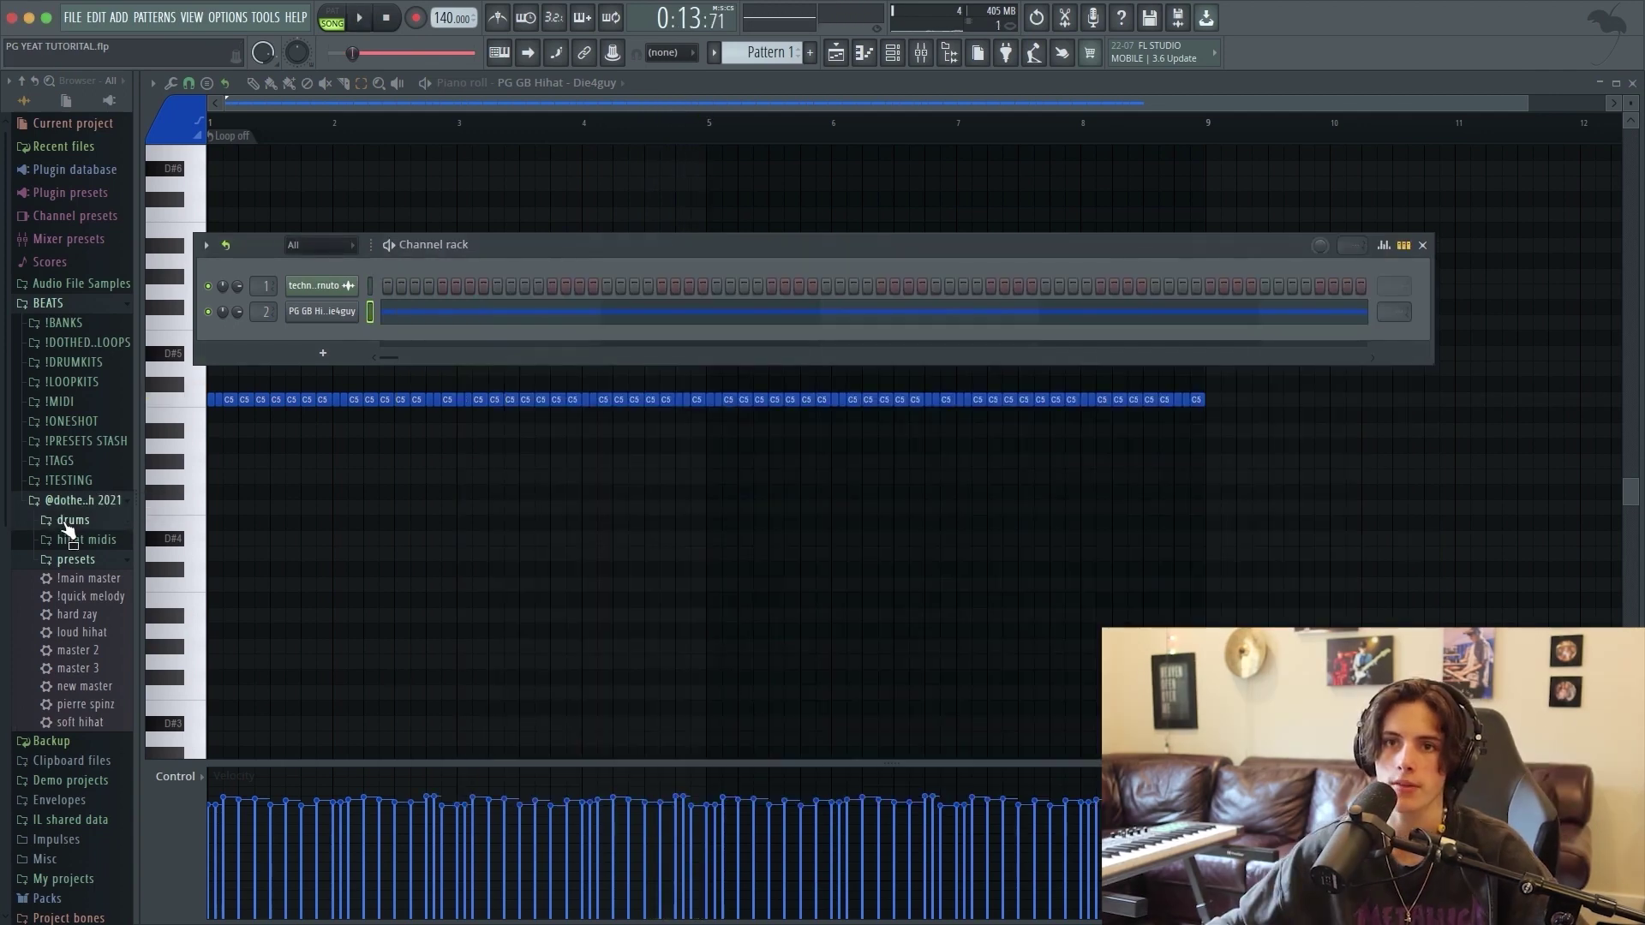
Add the "!dothedash - main [clap]" sample from the drums claps folder as a new channel.
click(68, 522)
click(82, 559)
right_click(103, 578)
click(180, 594)
click(646, 182)
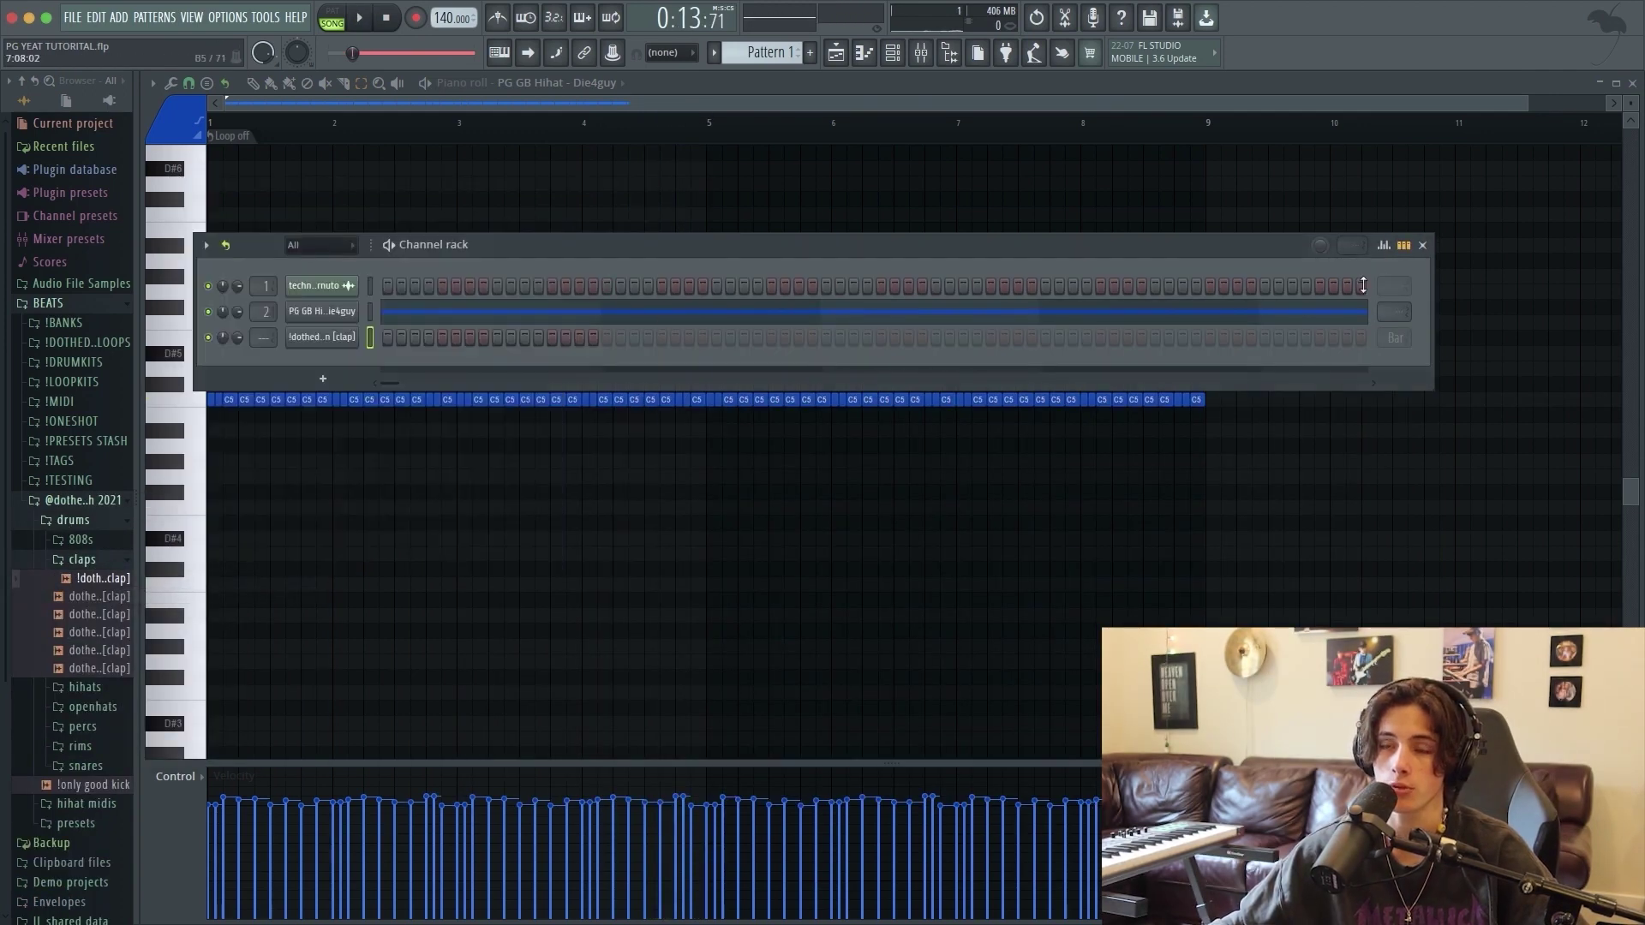
Place claps on steps 9, 25, 29, 41, 57 and 63 of the clap channel.
click(497, 337)
click(1043, 521)
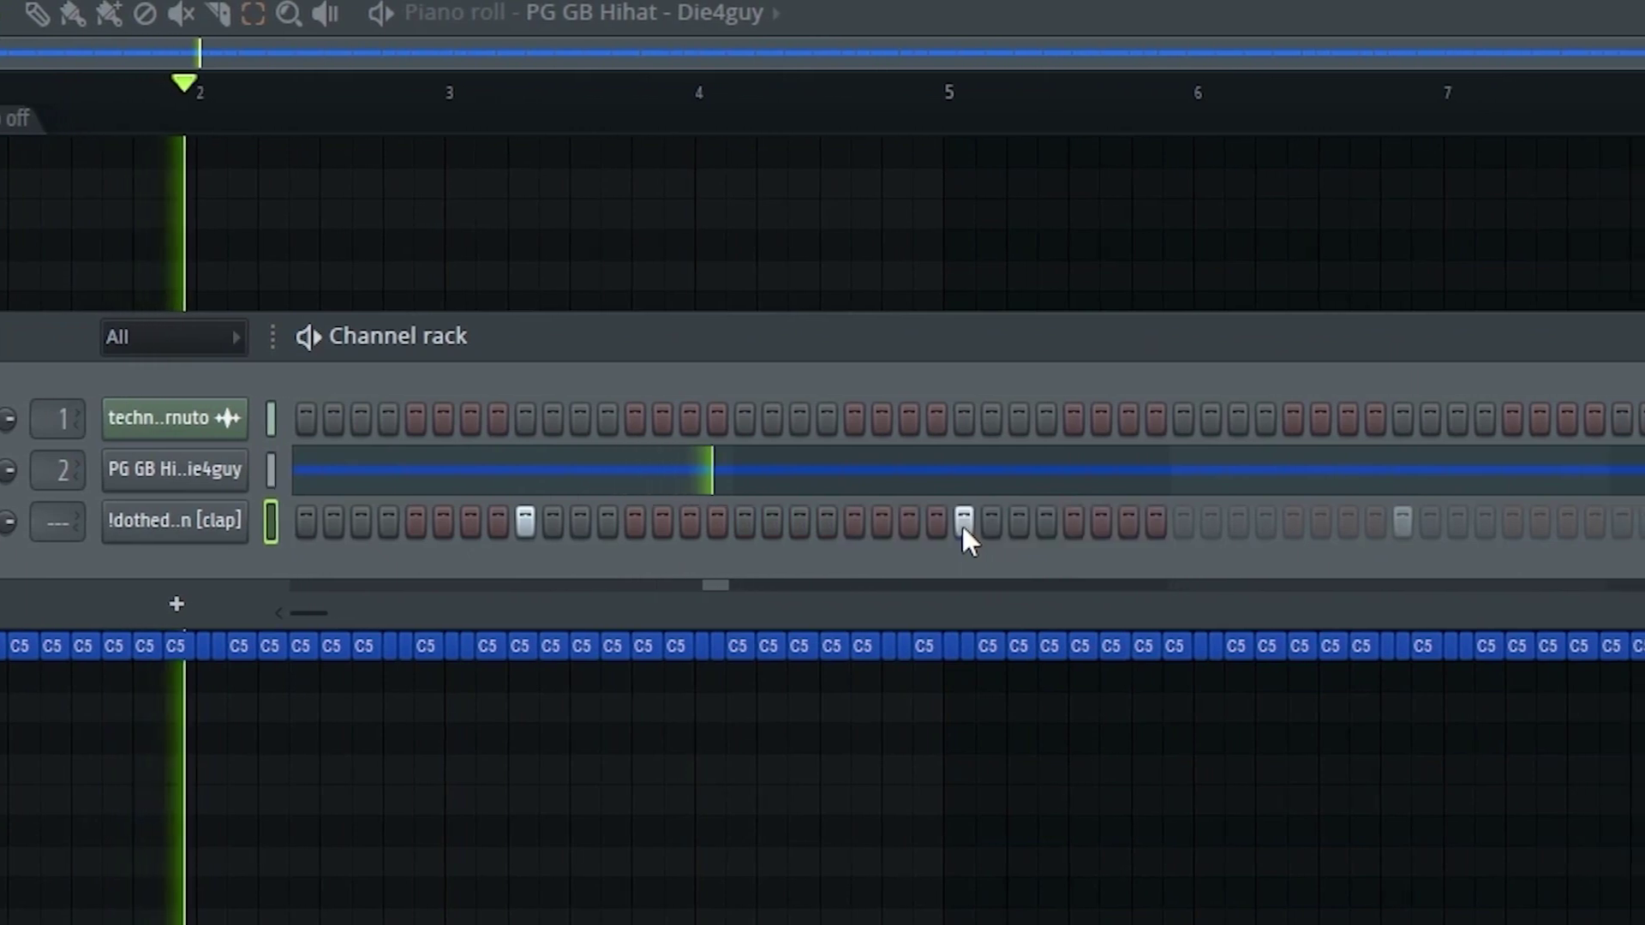
click(1153, 521)
click(1167, 521)
click(1291, 521)
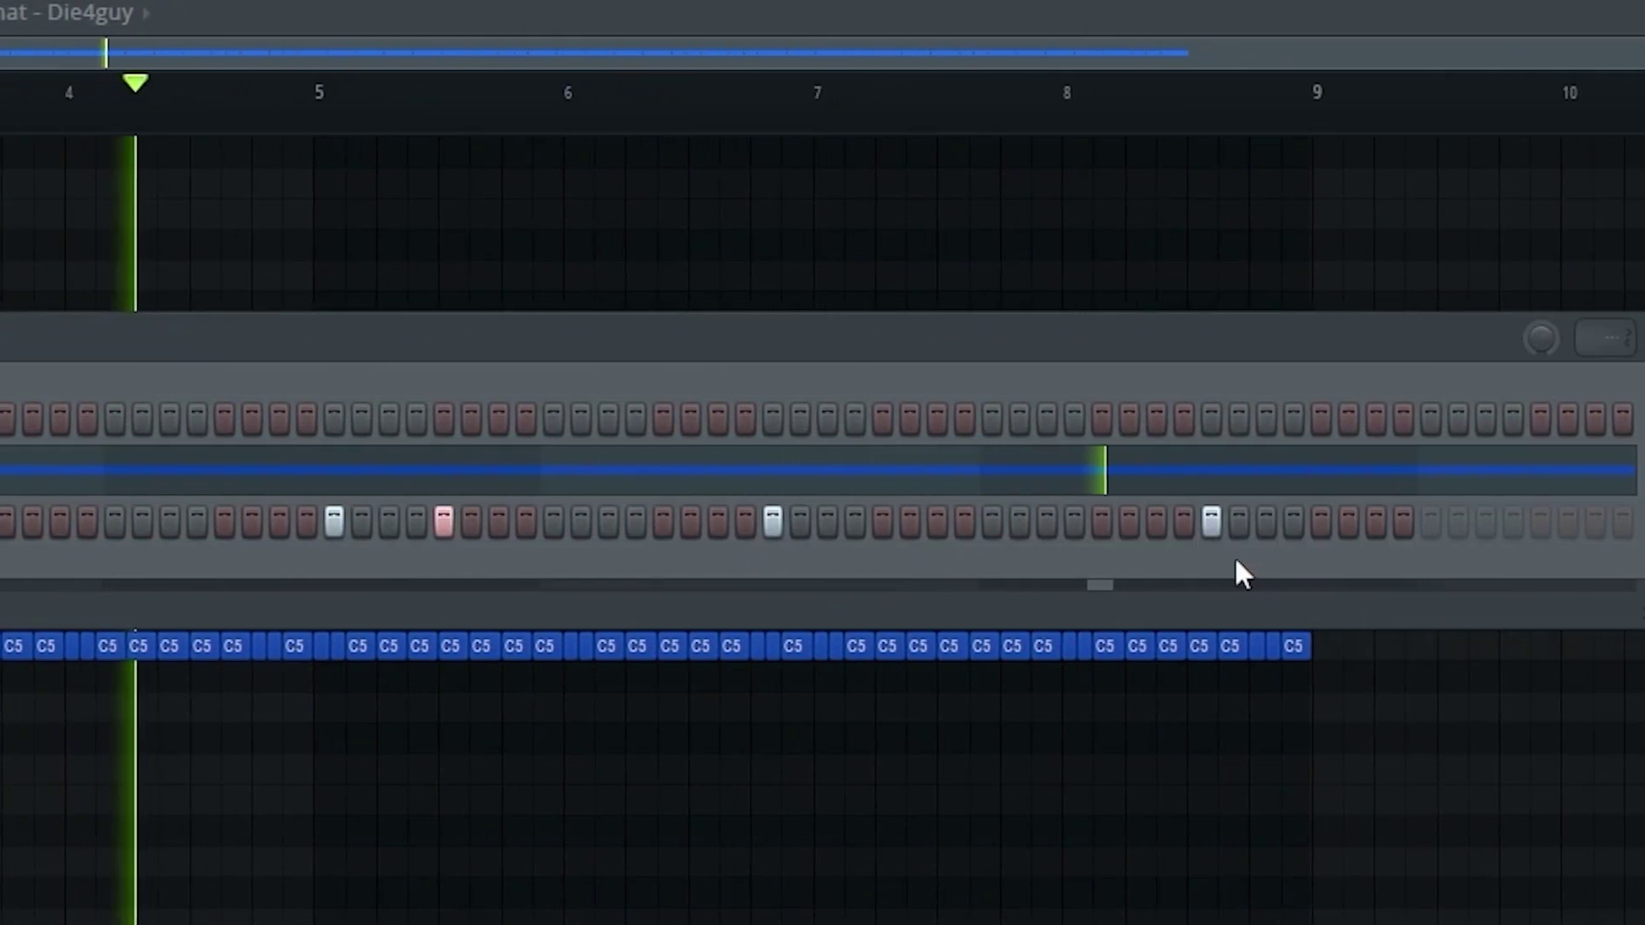
click(1455, 521)
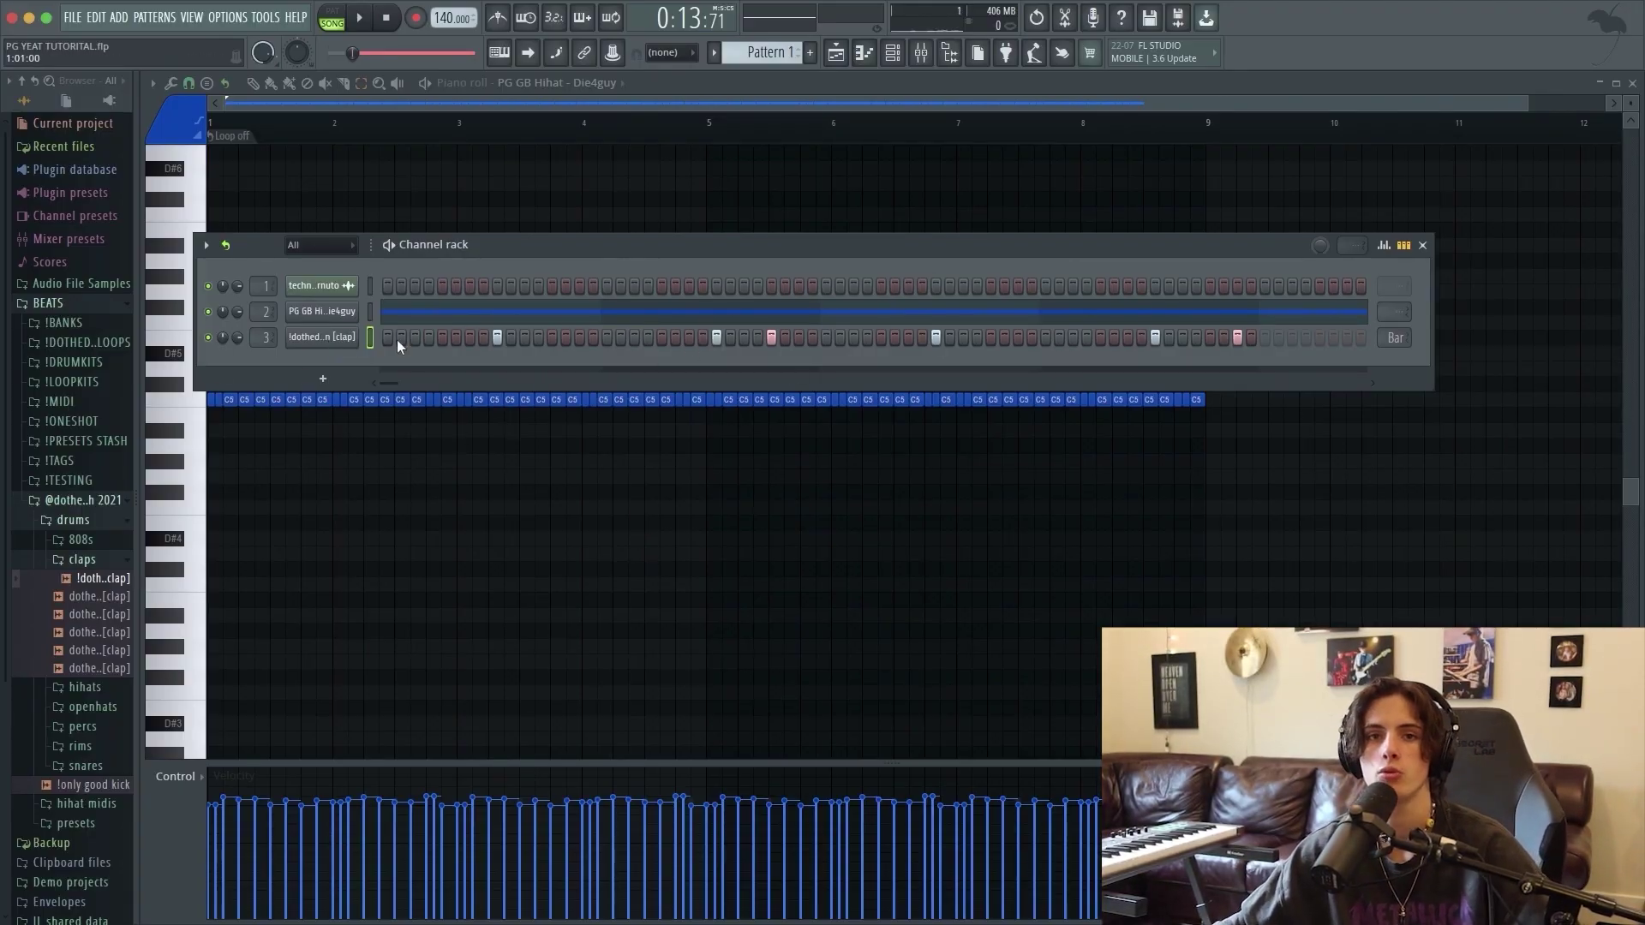
Audition the clap pattern without its extra hits and place claps back on steps 29 and 63.
click(319, 340)
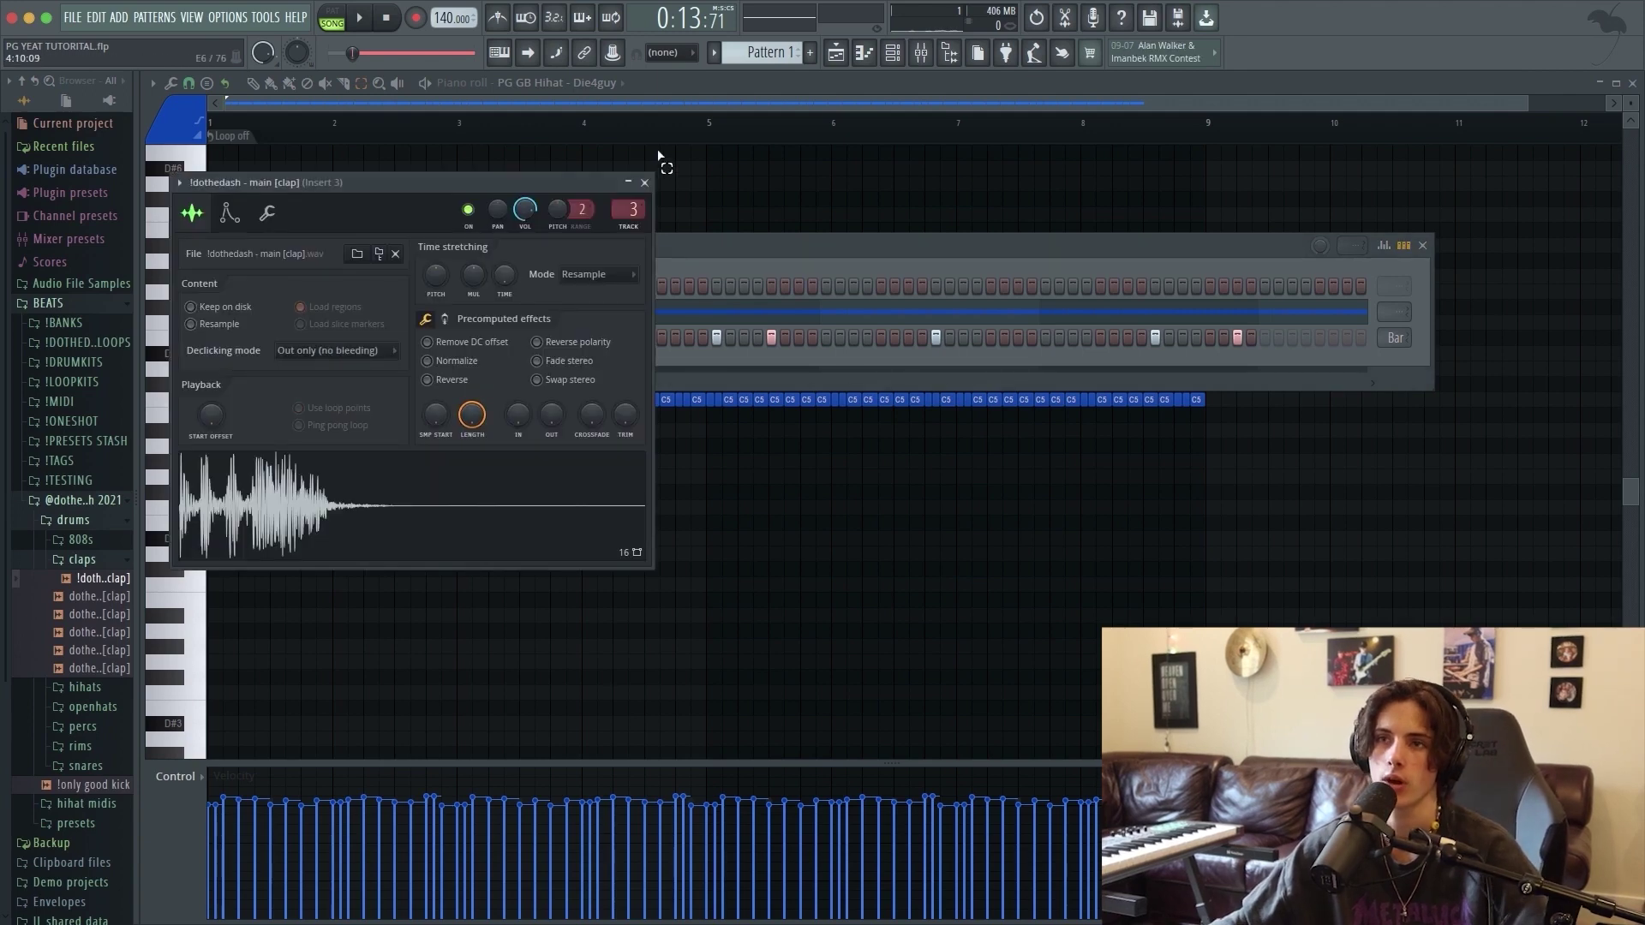
click(644, 183)
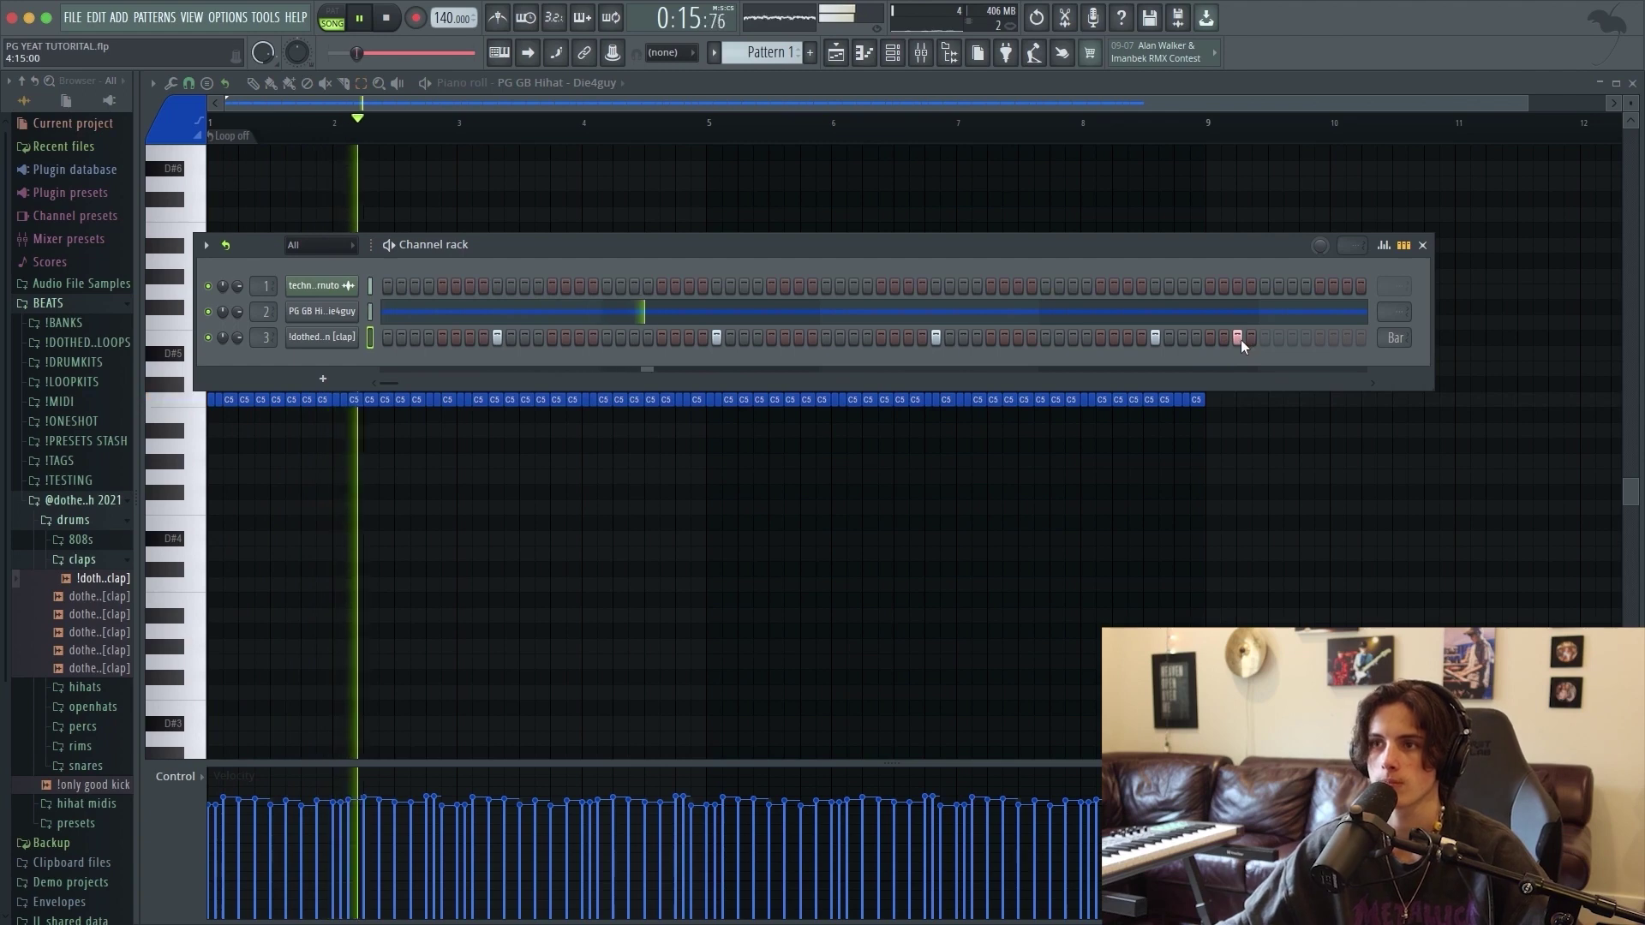
key(space)
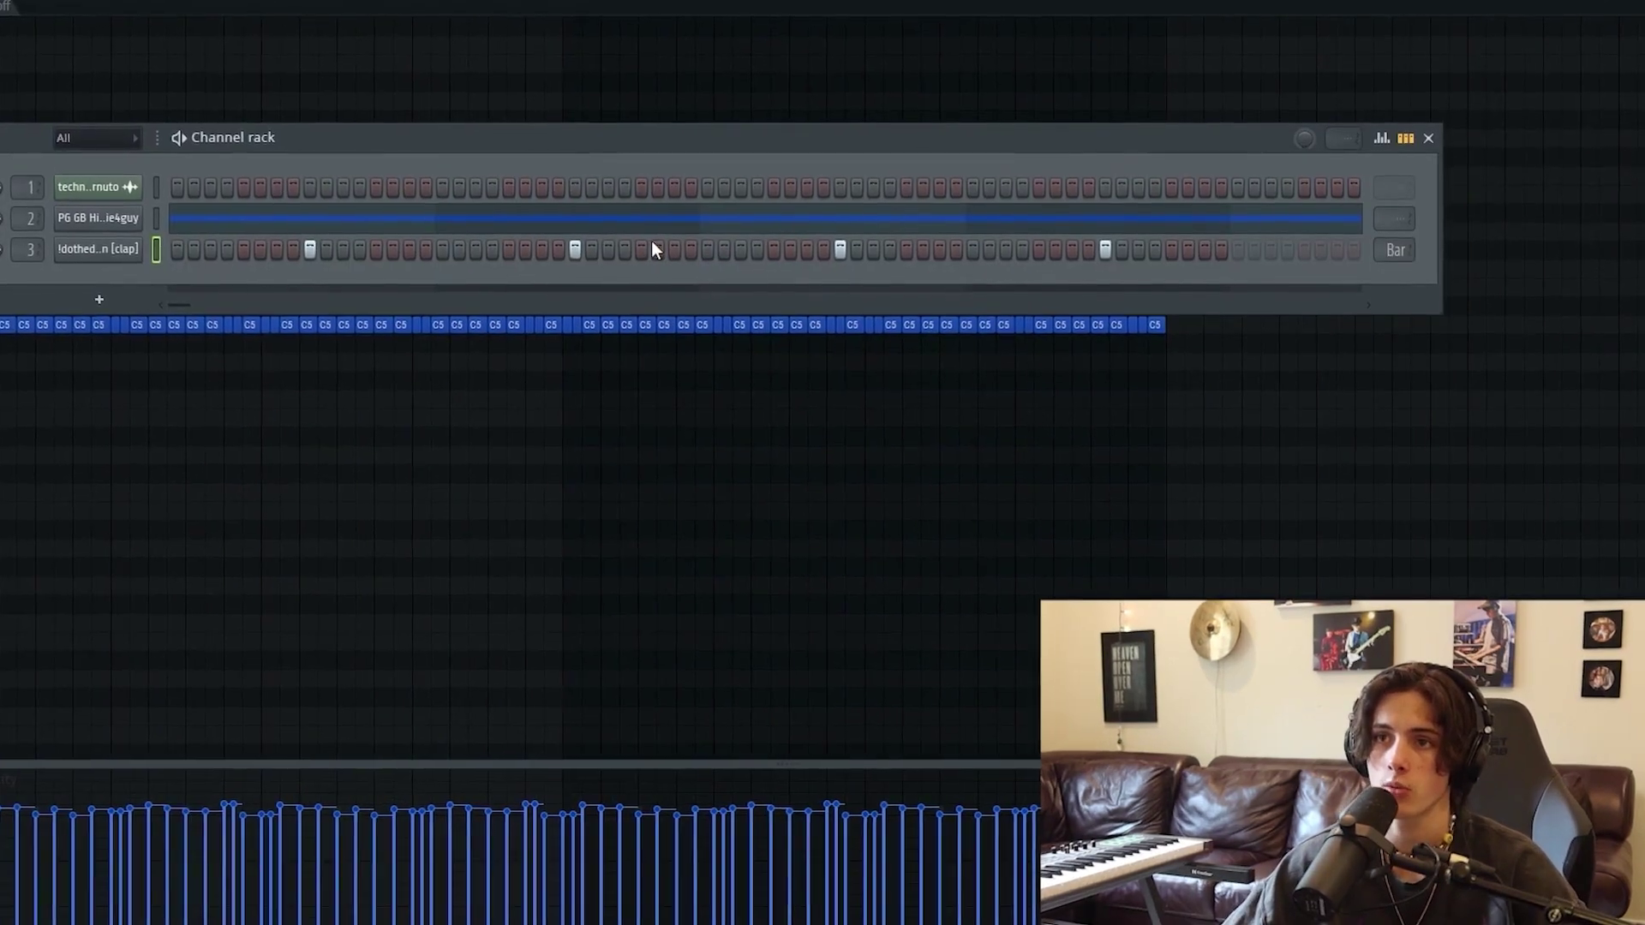
click(771, 336)
click(1238, 337)
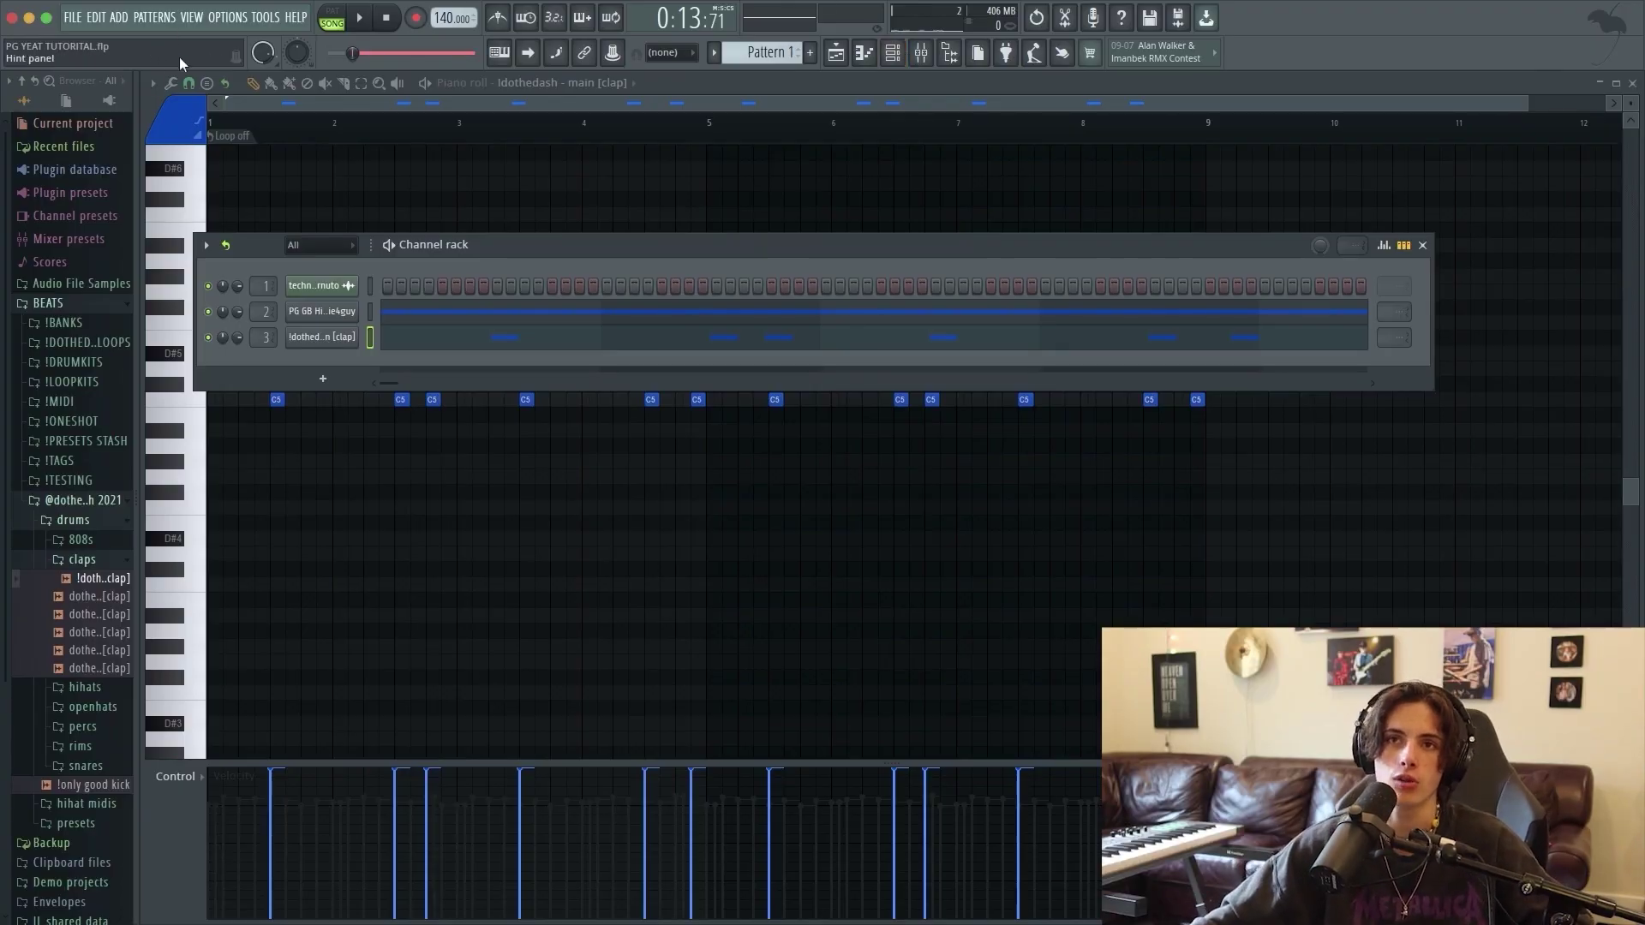
Add a Purity channel with the Digi Tubular preset from Bell & Perc and route it to mixer track 4.
click(119, 17)
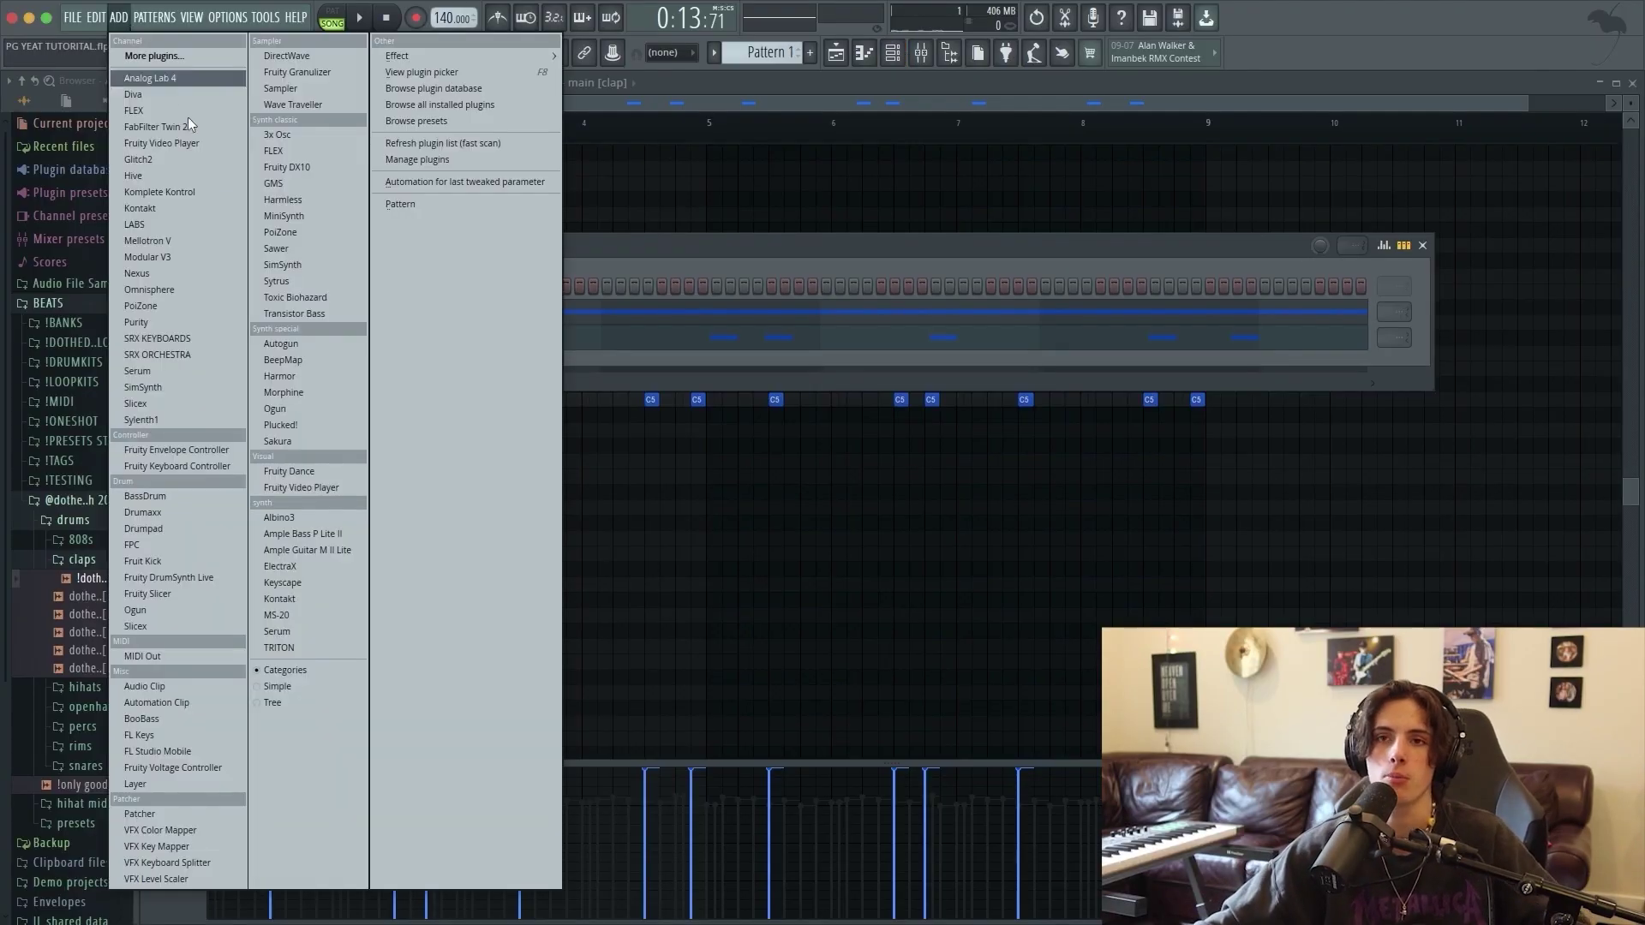
click(141, 323)
click(477, 572)
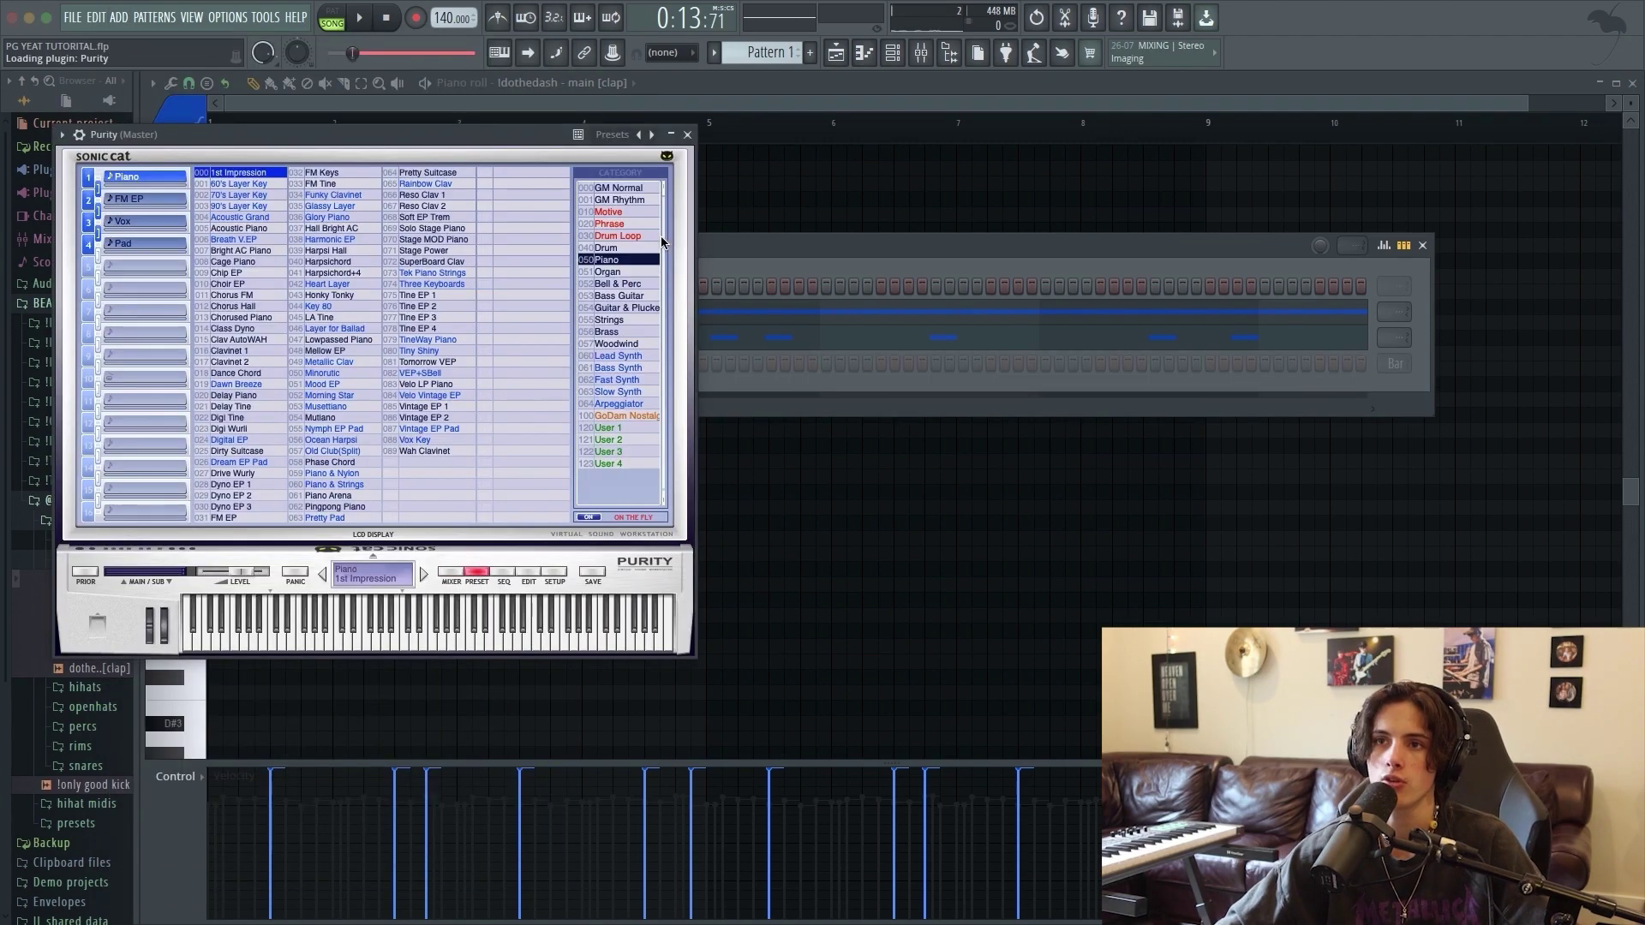
click(627, 286)
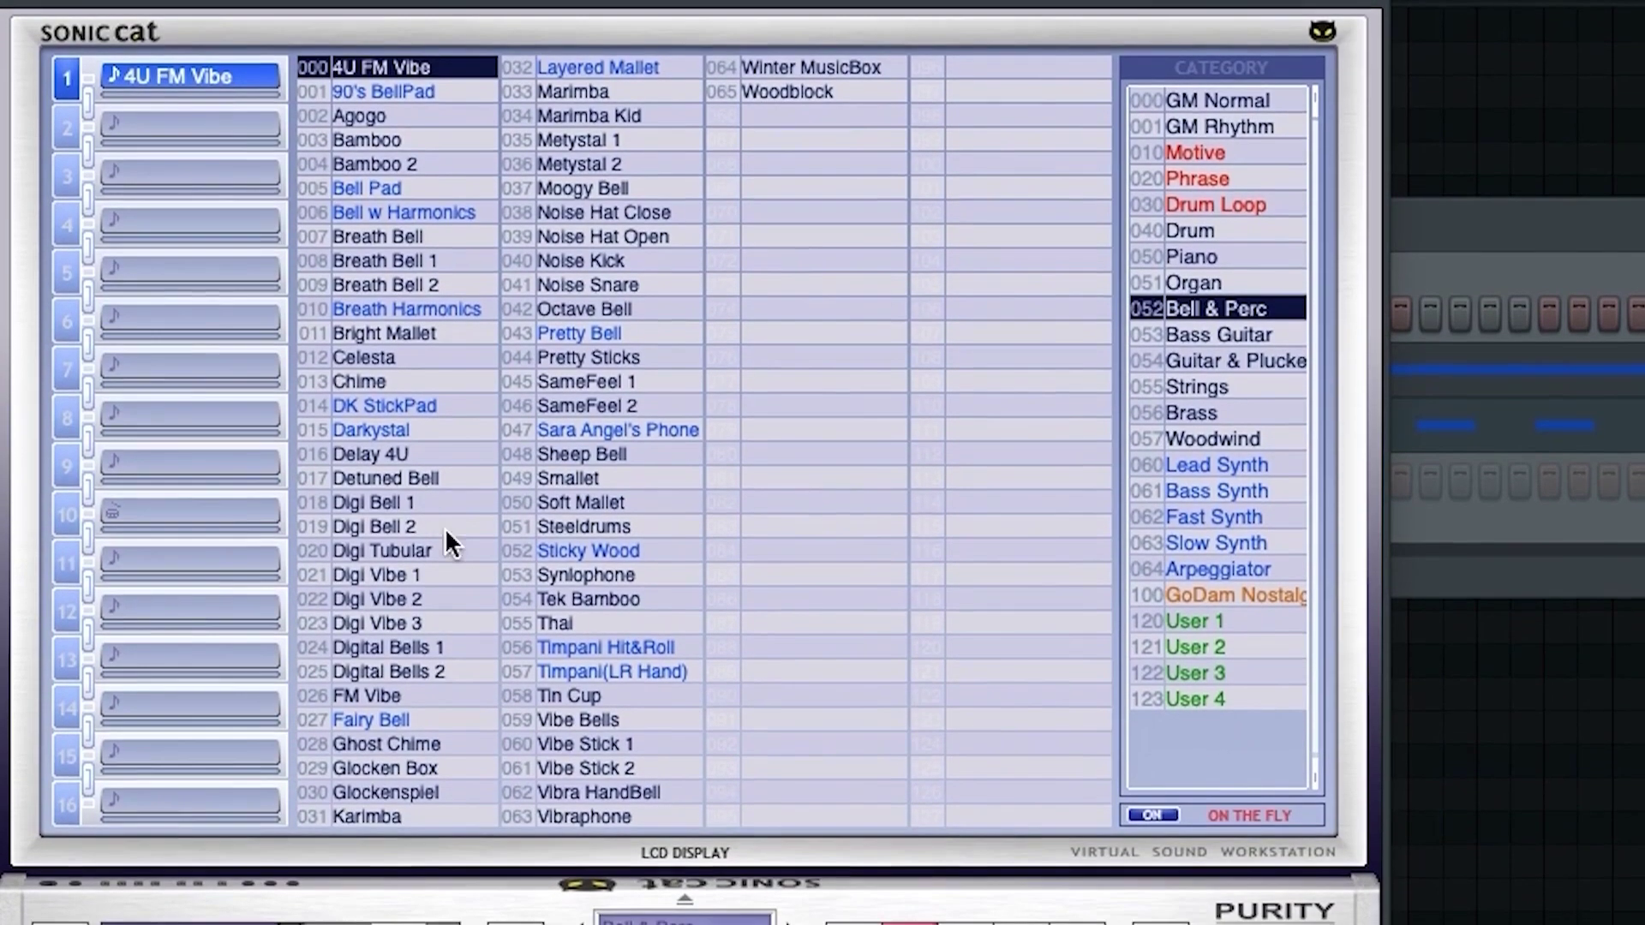
click(233, 395)
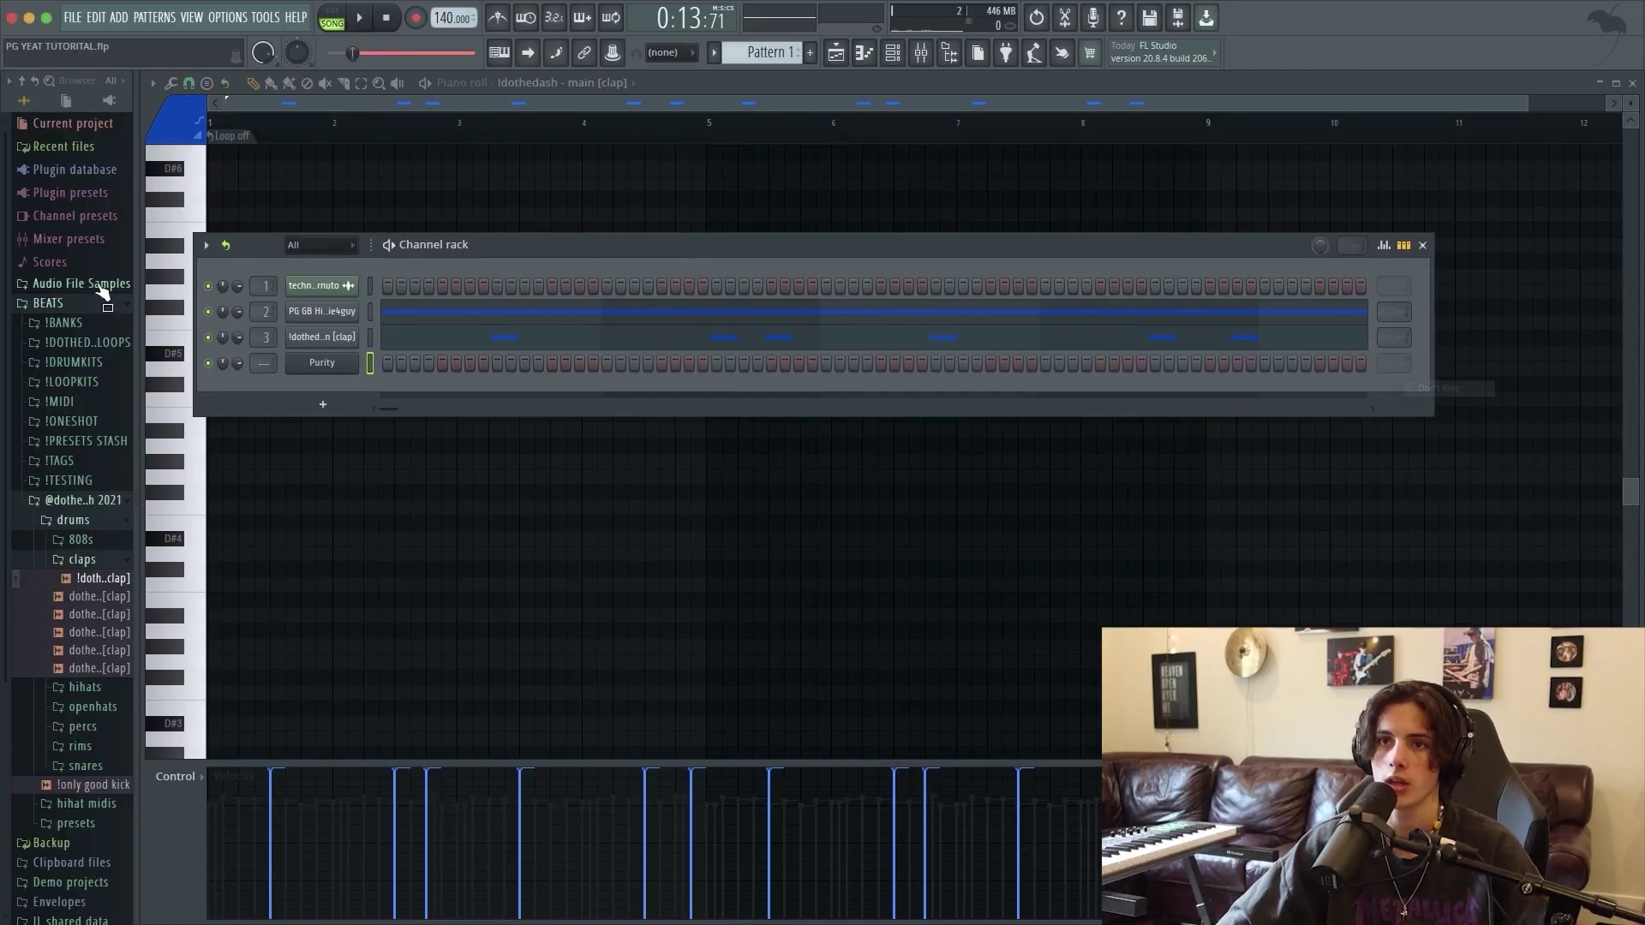
drag(264, 364, 264, 346)
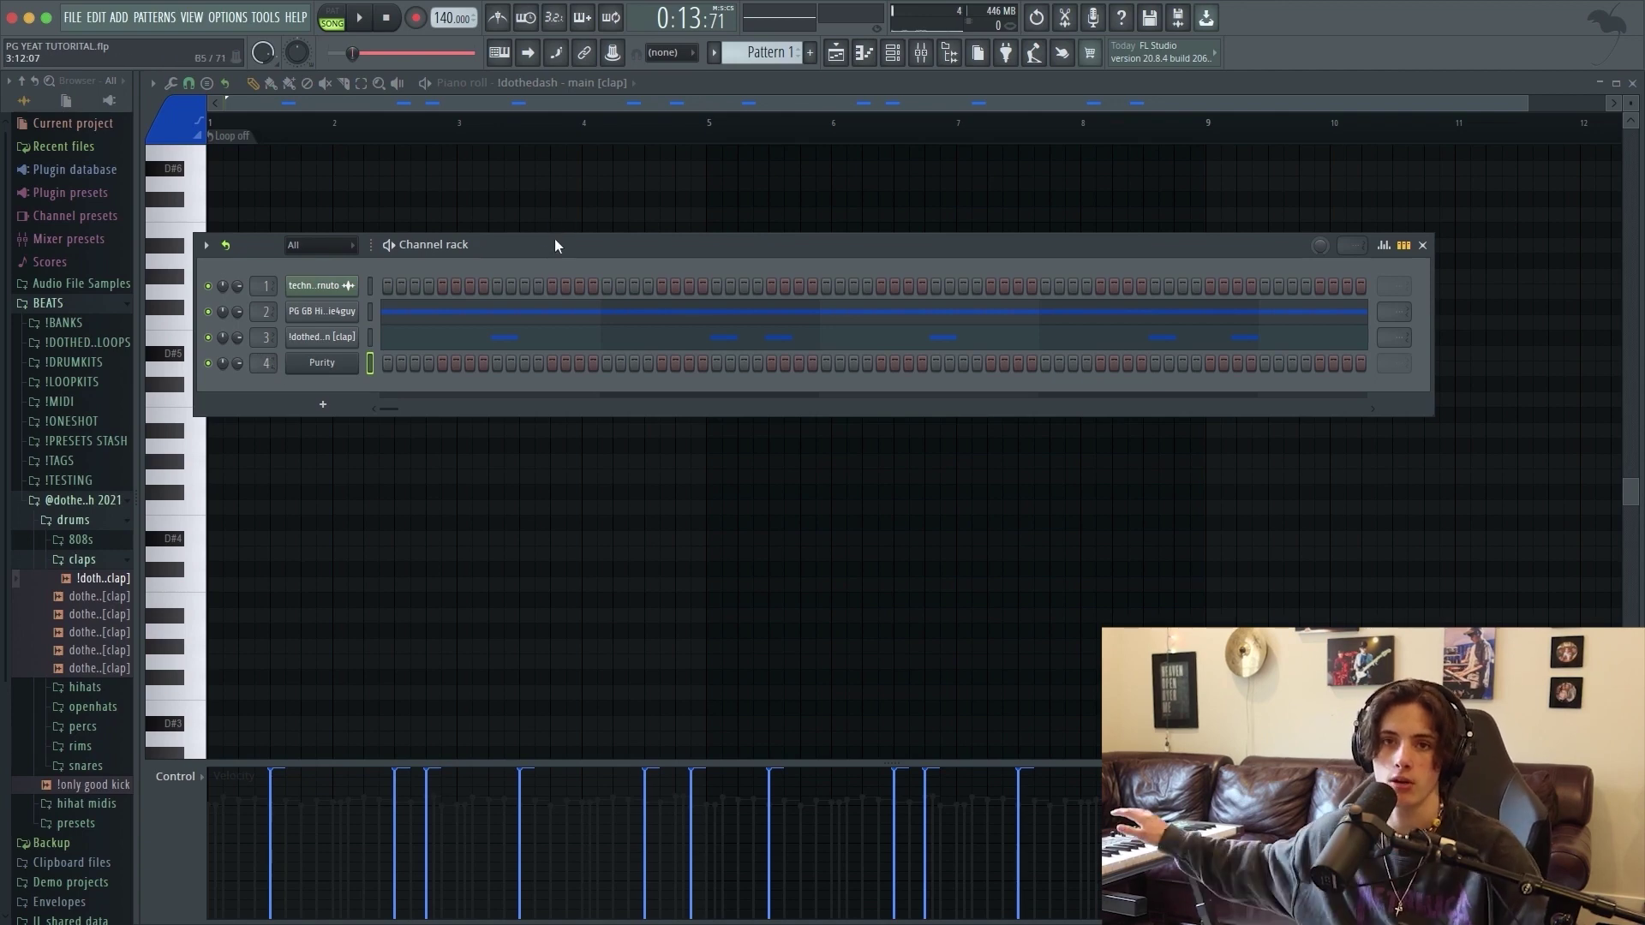
key(space)
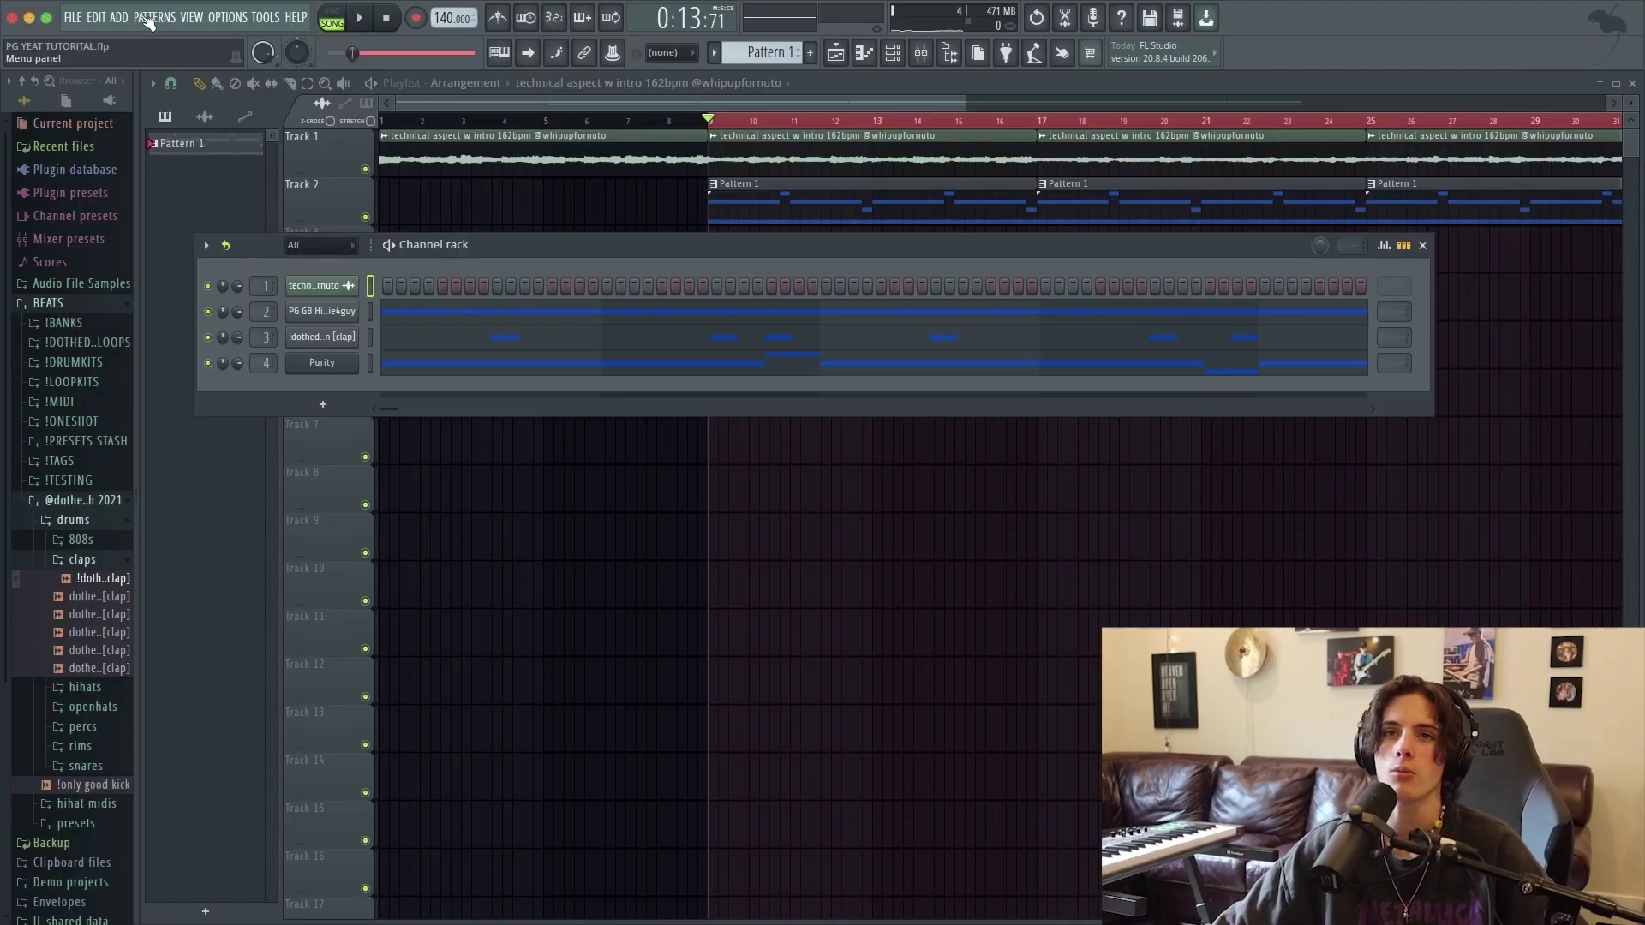
Add a second Purity channel with the Simple Sqr preset from the Lead Synth category and start playback.
click(118, 17)
click(187, 321)
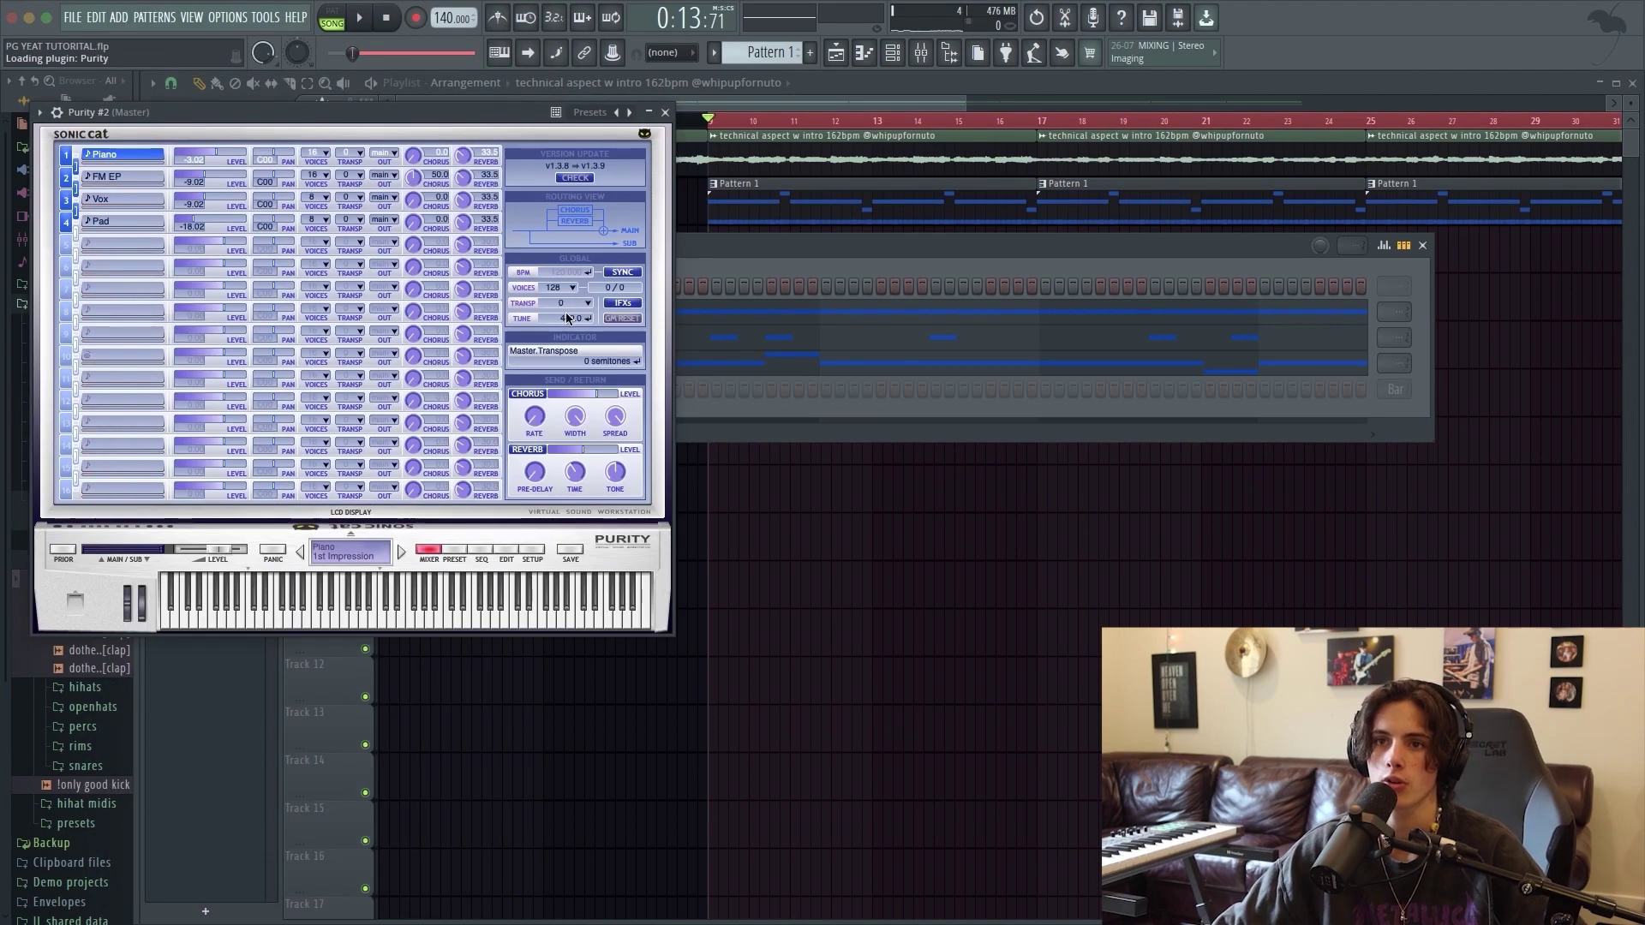
click(455, 551)
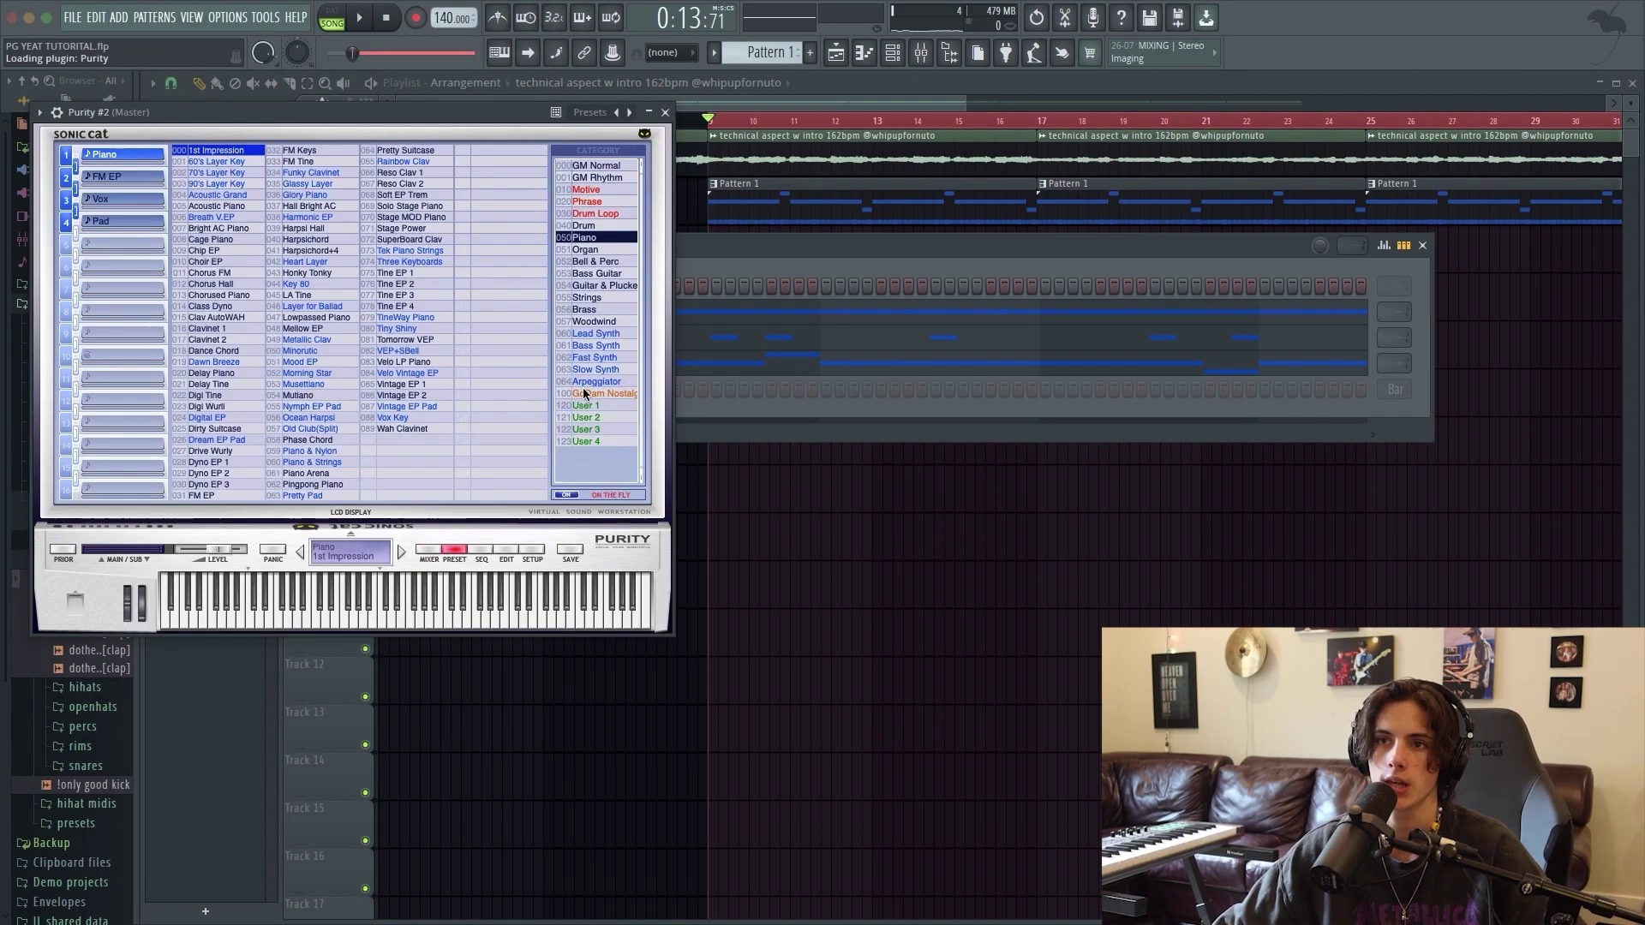
click(599, 333)
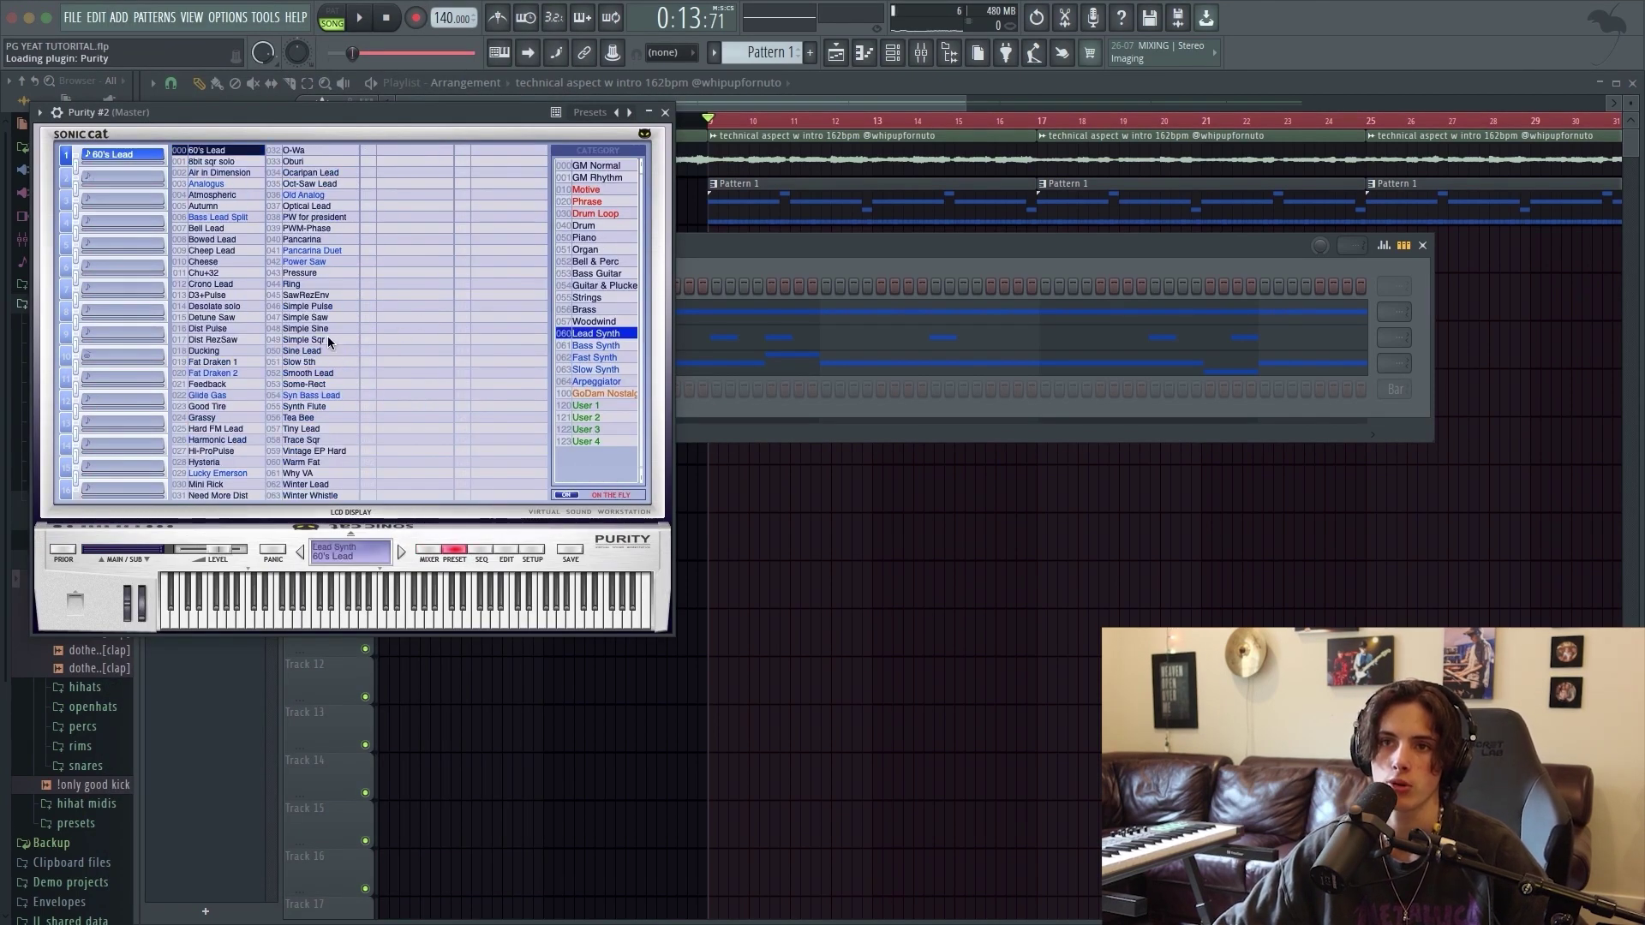
click(328, 336)
click(665, 112)
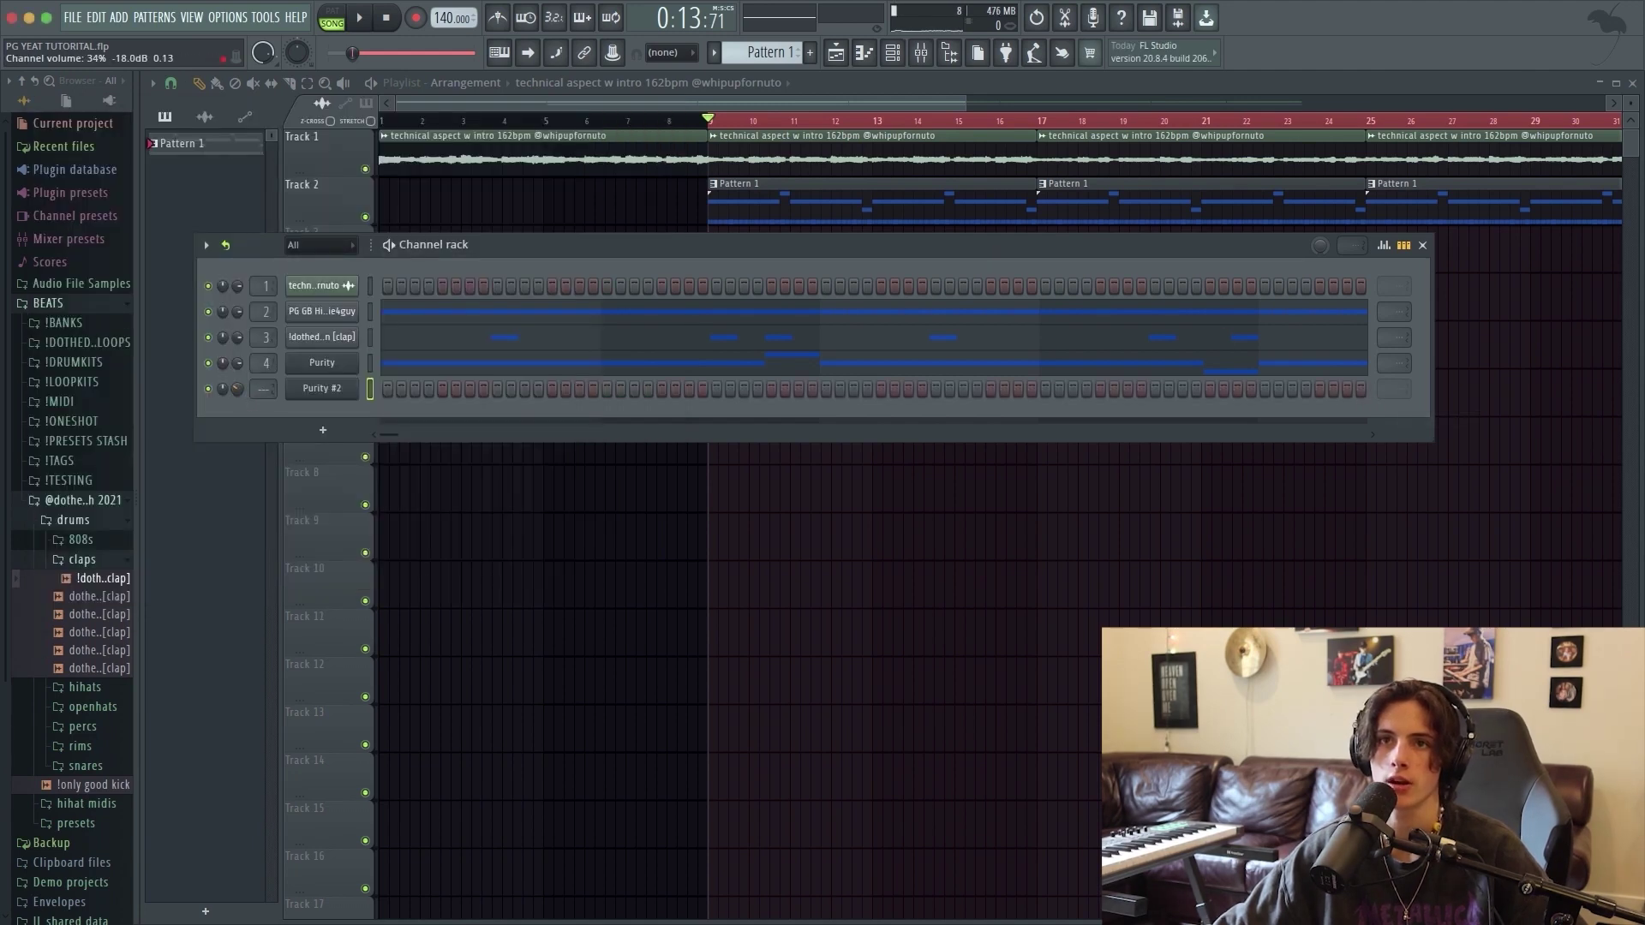
key(space)
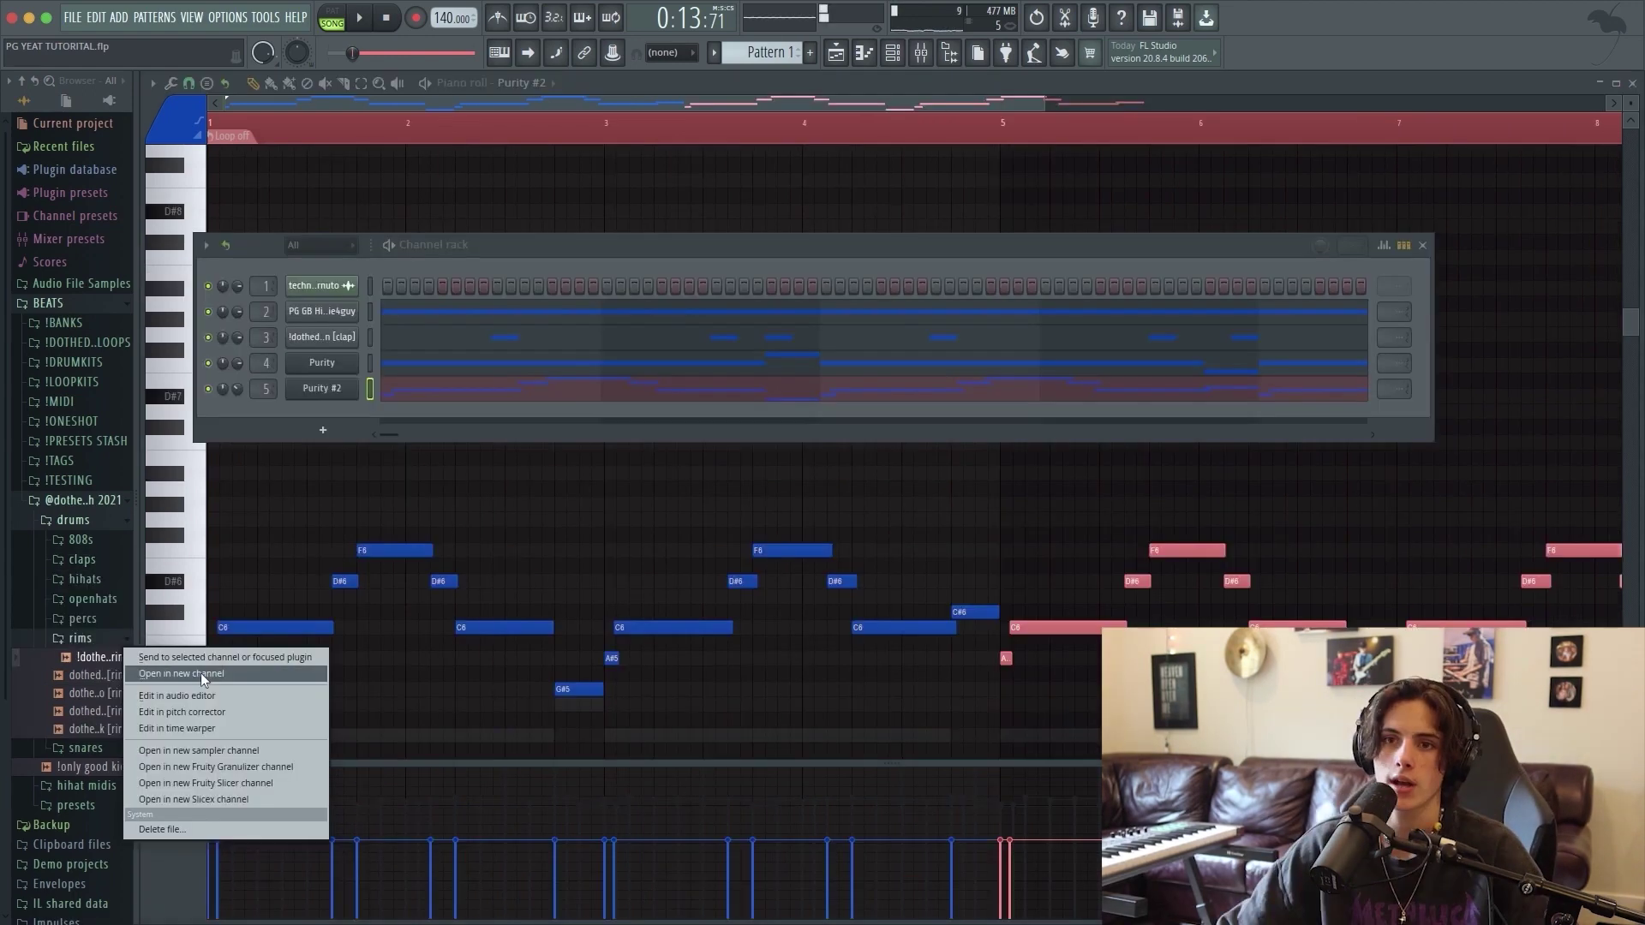
Add the "!dothedash - main [rim]" sample as a new channel and set its loop point to Don't loop.
click(180, 679)
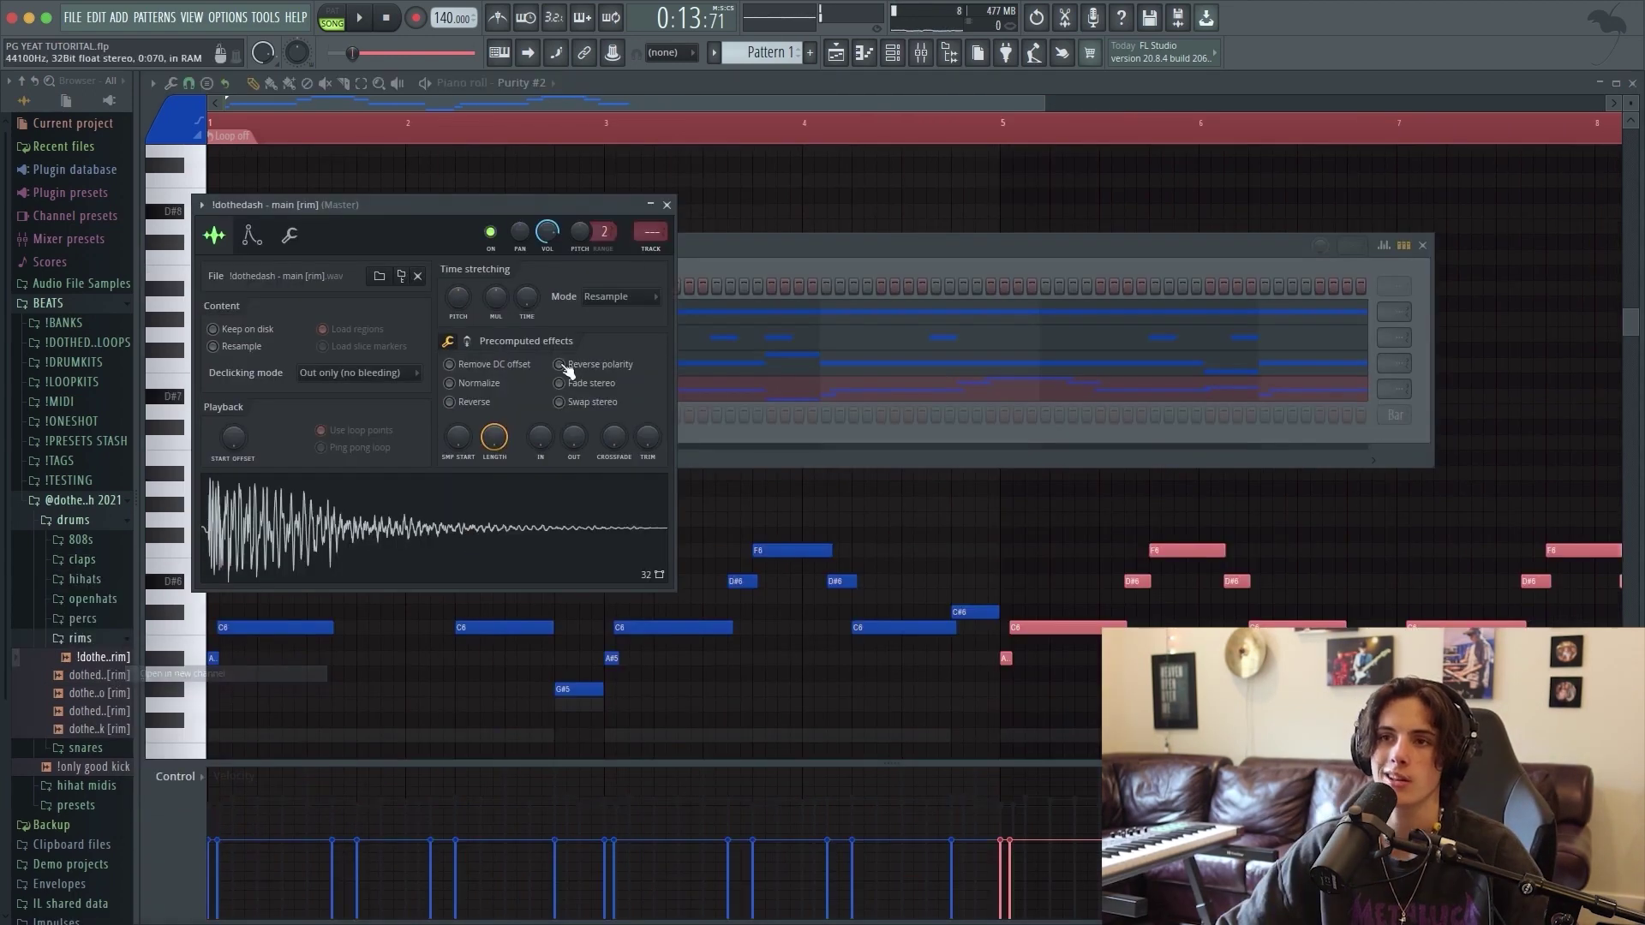
click(667, 223)
right_click(1388, 414)
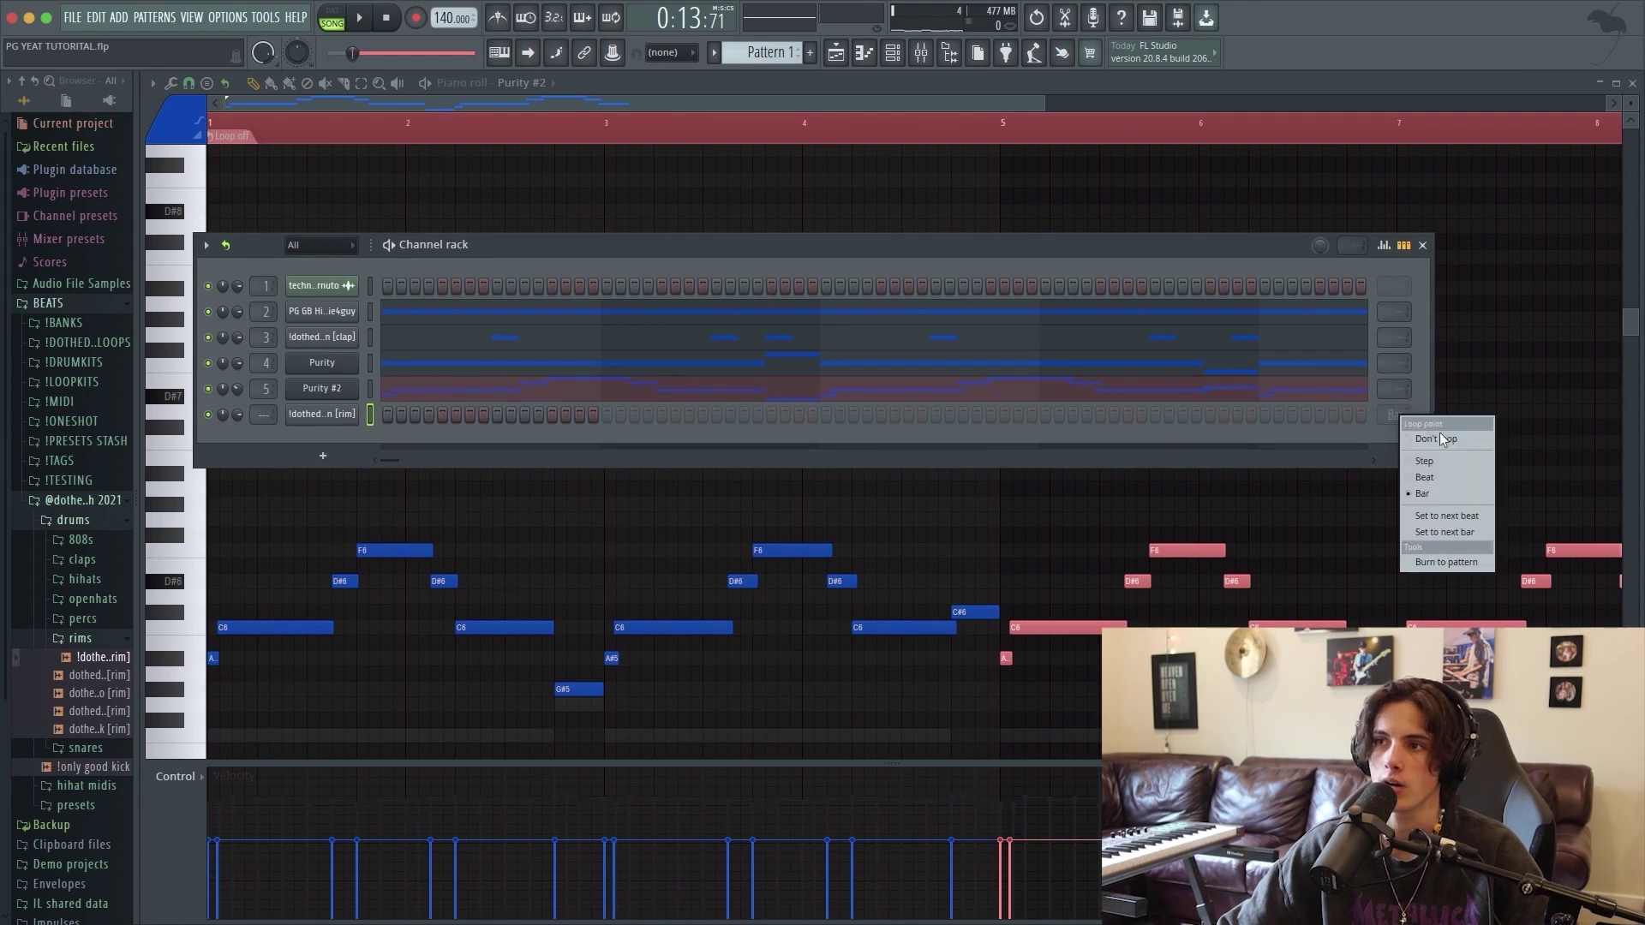
key(Escape)
Replace the rim channel's sample with "dothedash - hard [rim]" and place a hit on step 35 during playback.
right_click(55, 678)
click(111, 675)
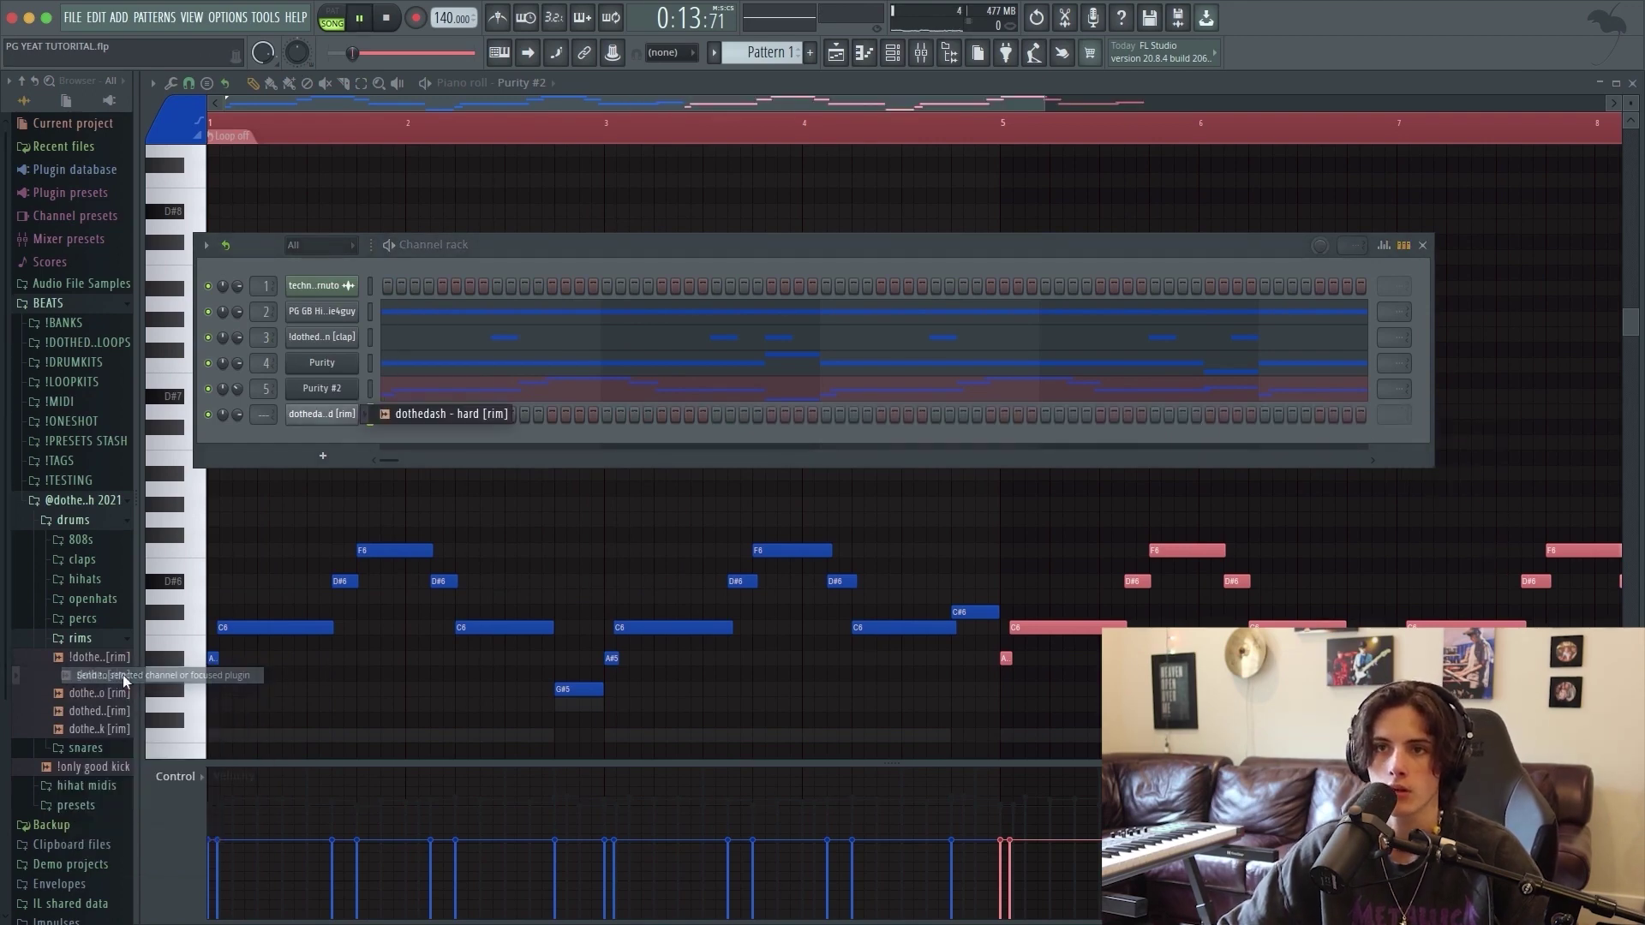
key(space)
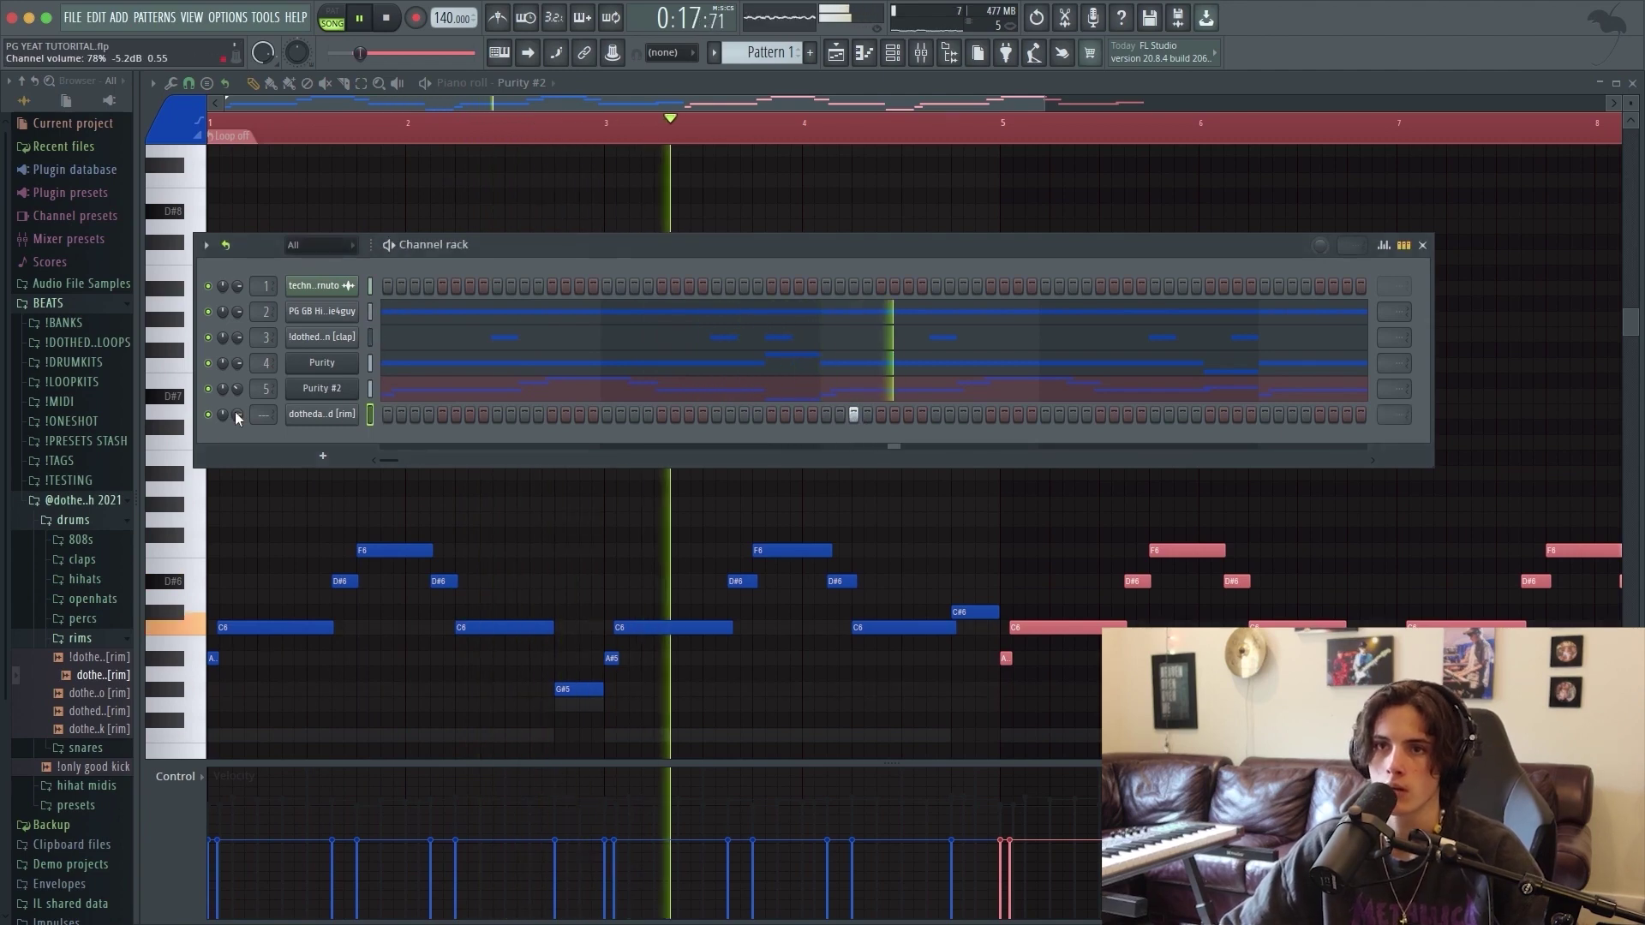
In the rim's piano roll, duplicate bars 1–4 into bars 5–8 and raise both notes' velocity to maximum.
click(353, 425)
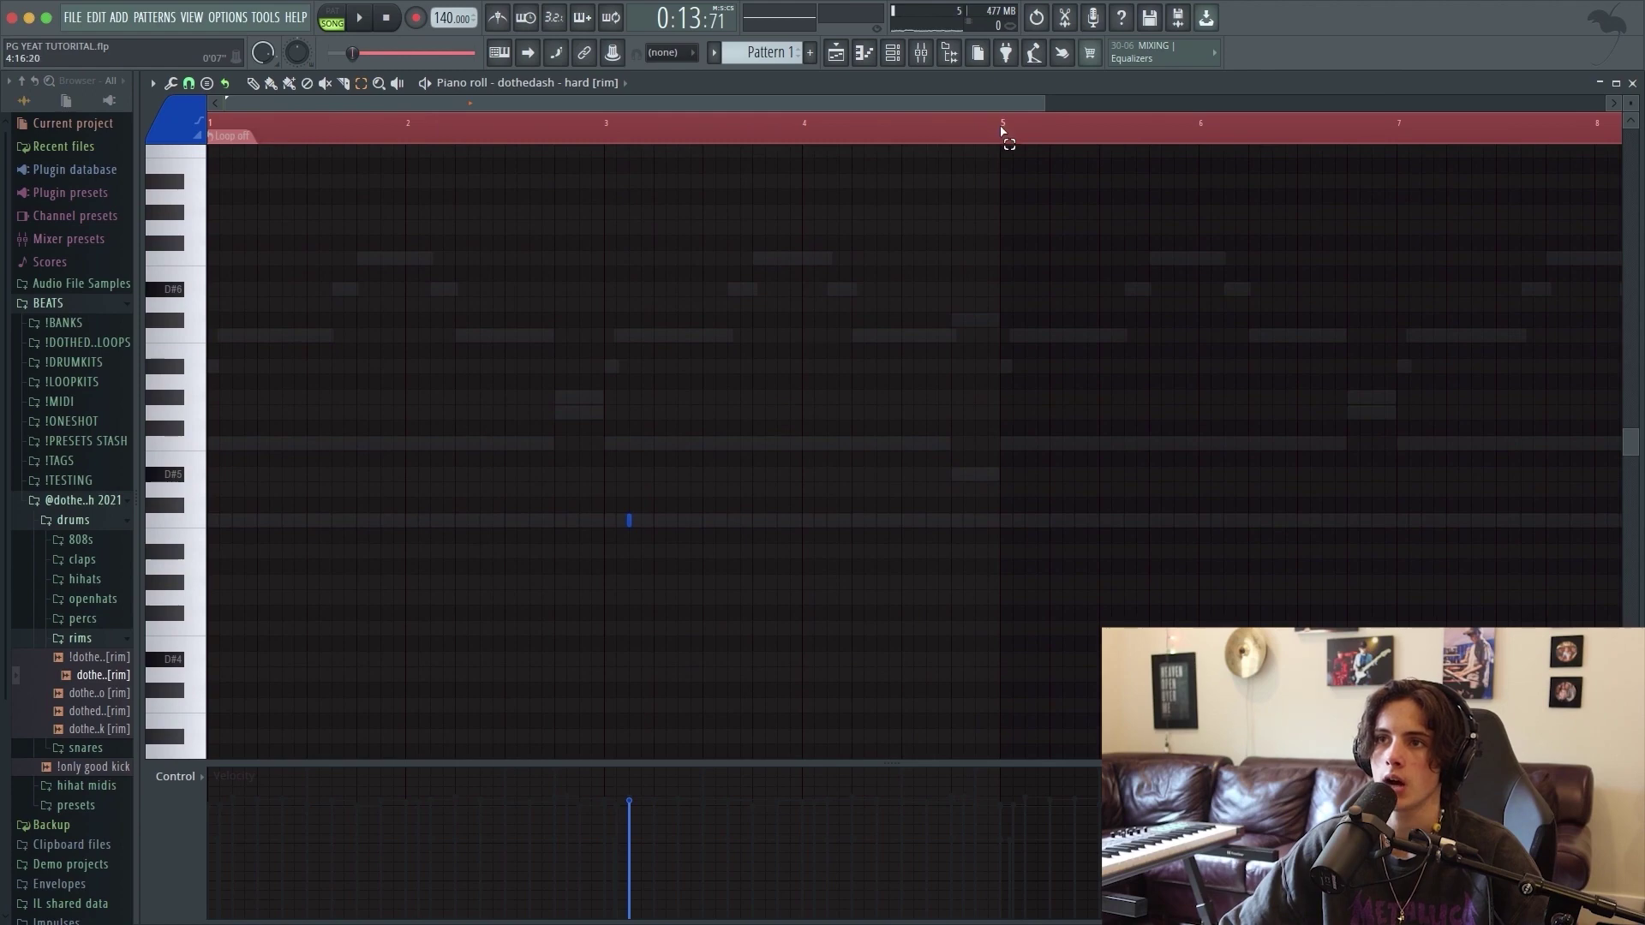
drag(1001, 128, 209, 129)
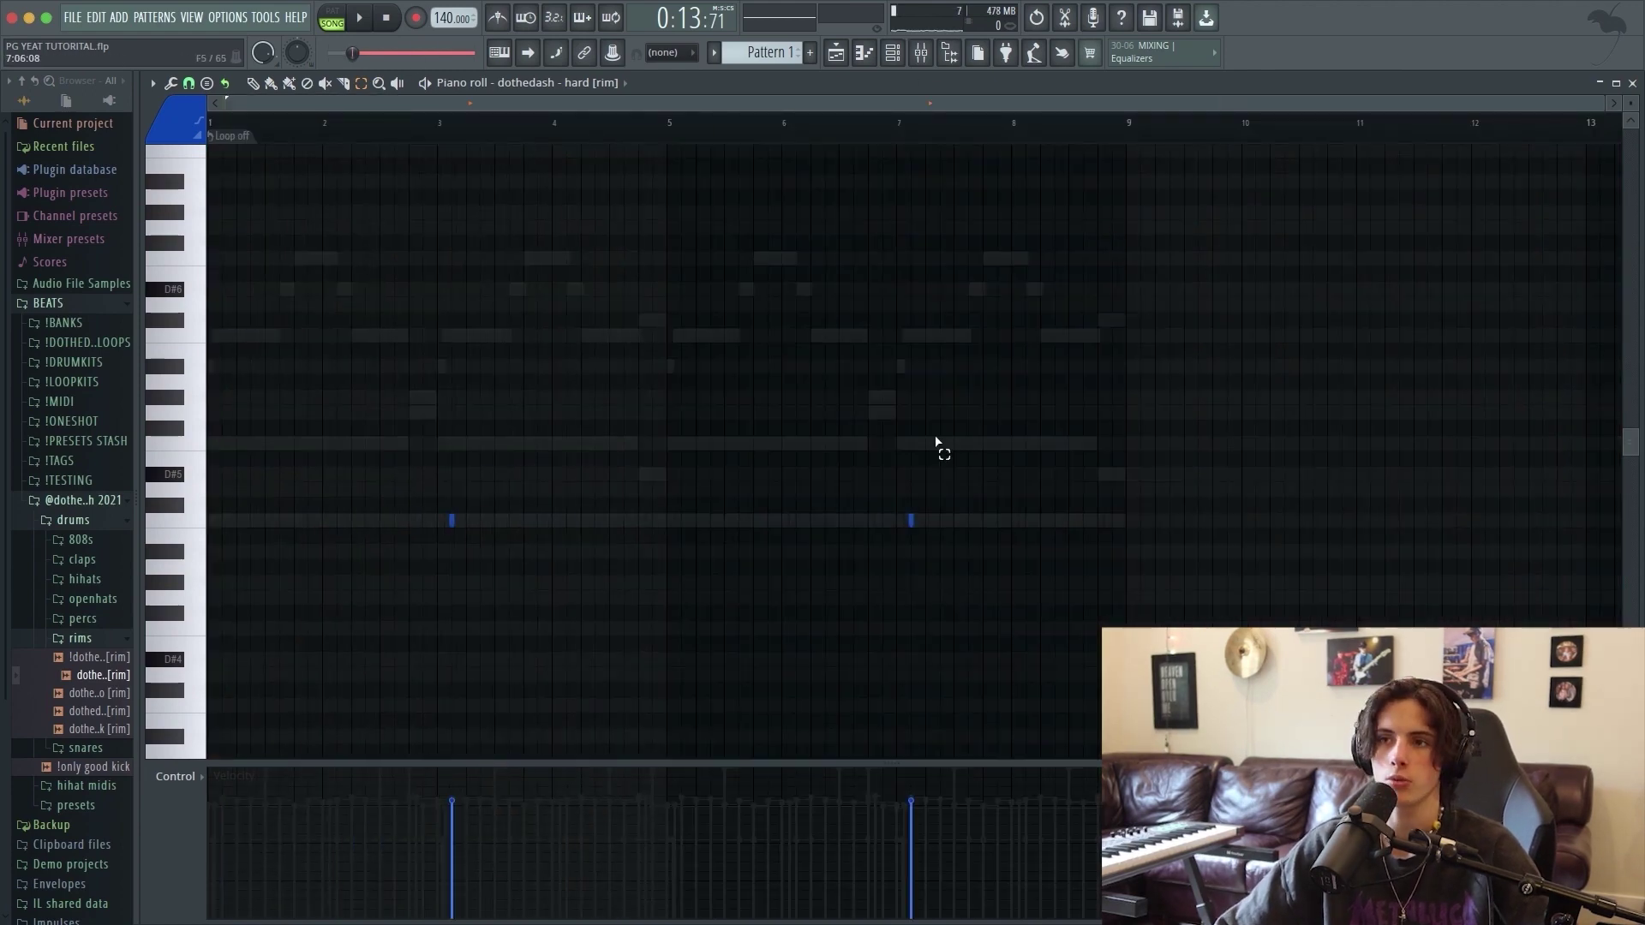
key(ctrl+a)
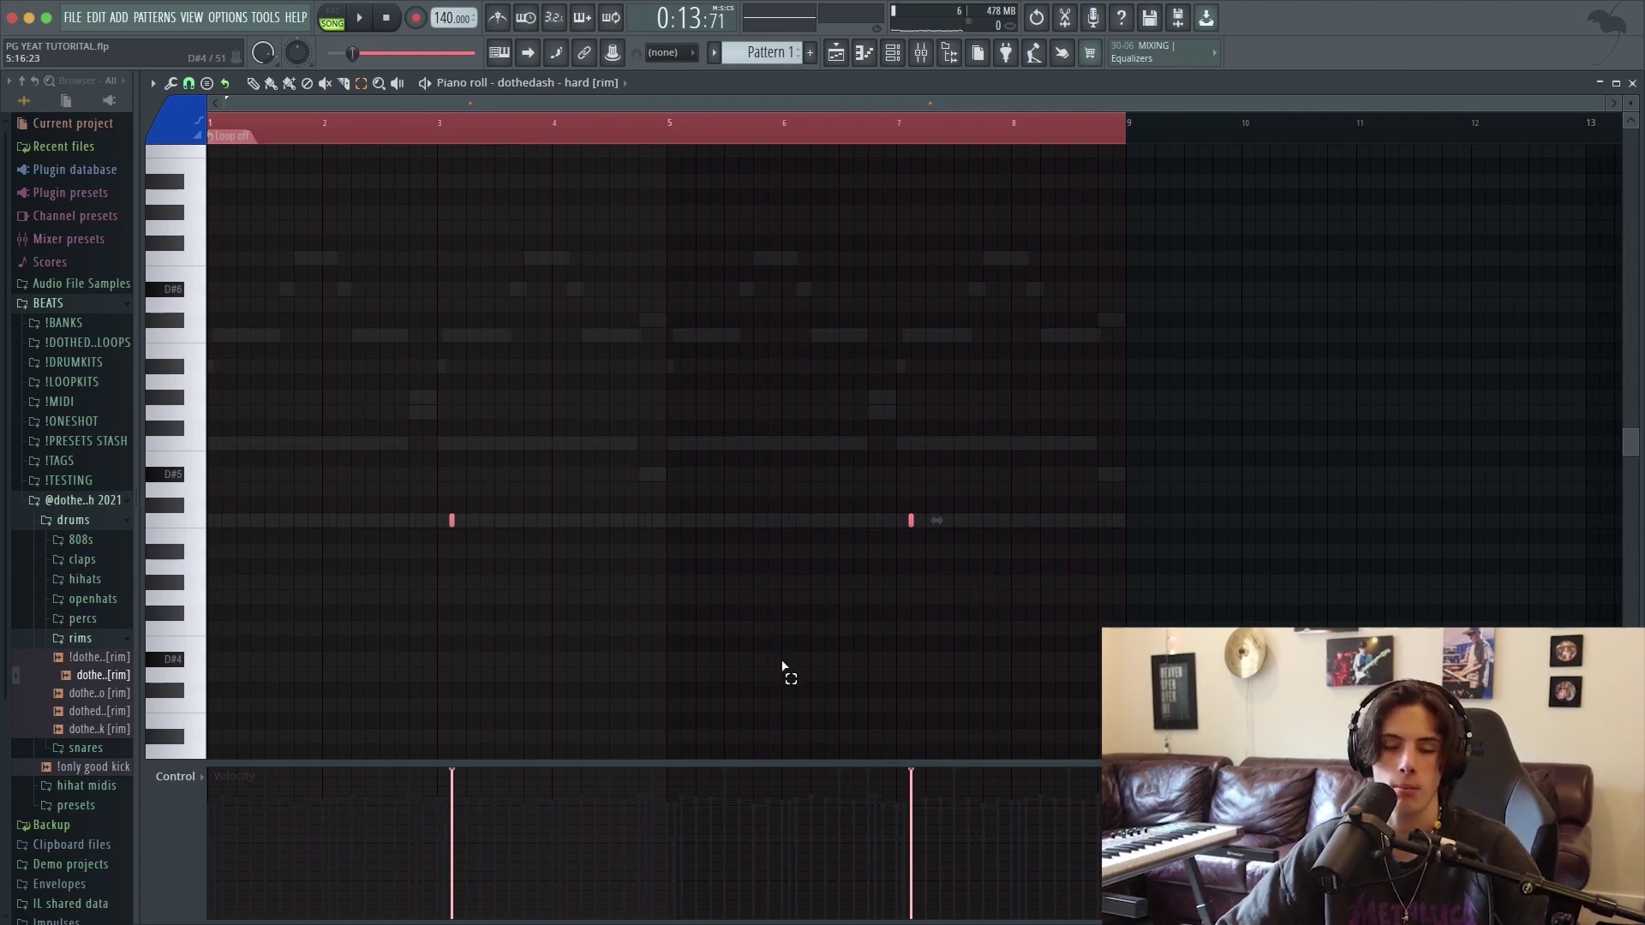
key(ctrl+z)
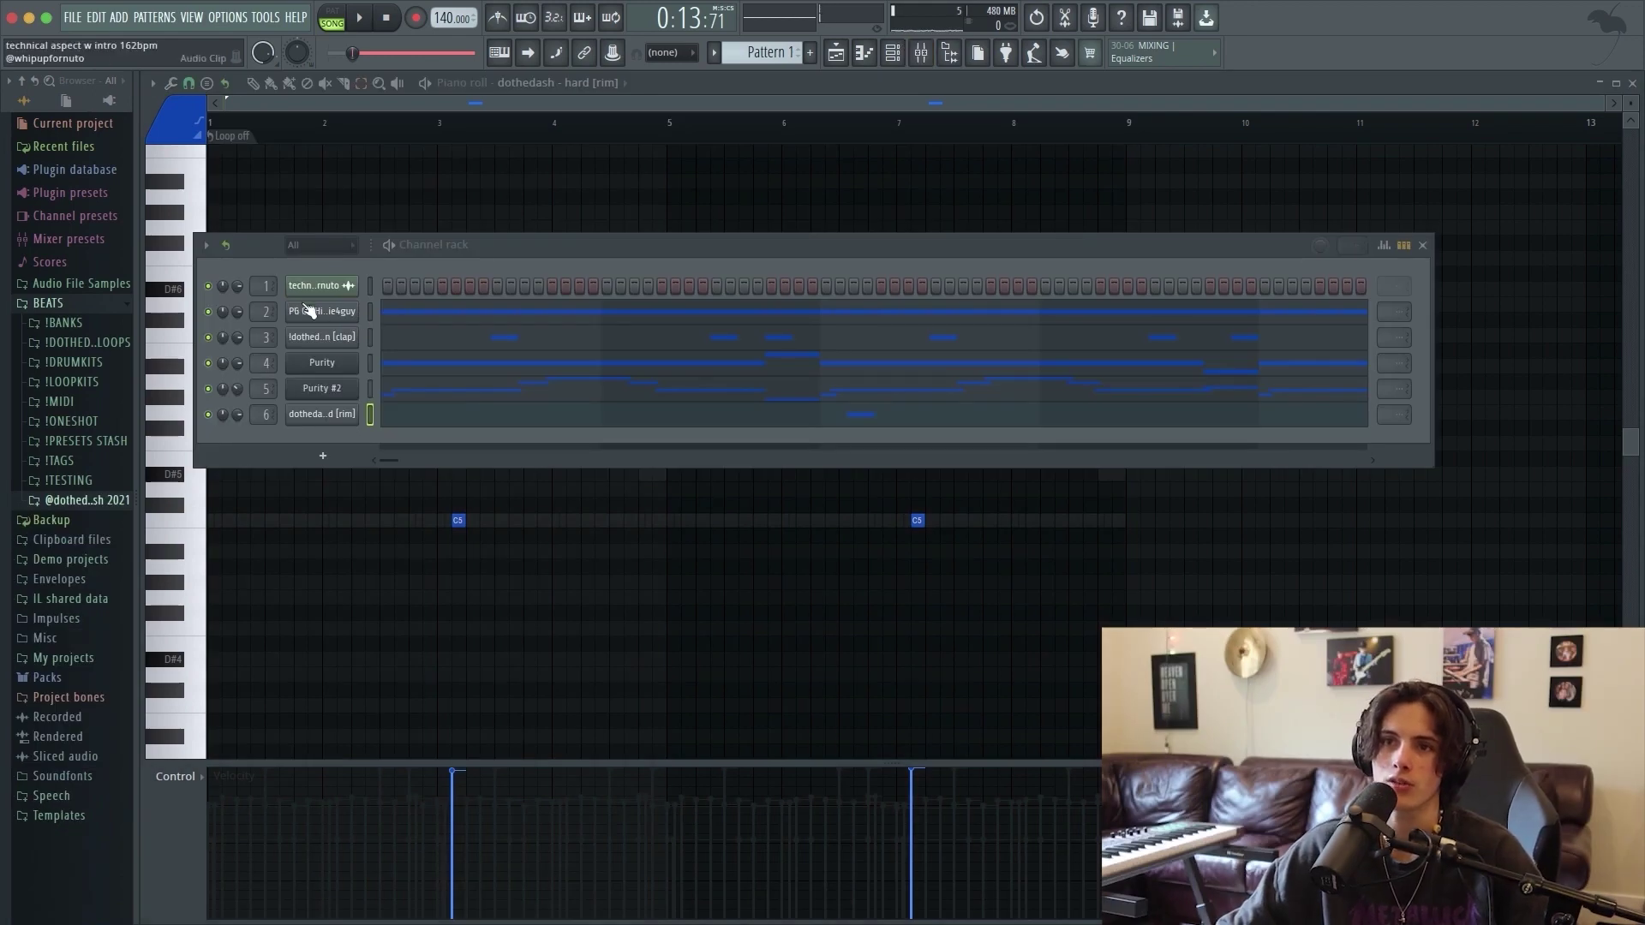
Open the PG GB Hihat piano roll and place a short G4 note at the start of bar 1.
right_click(316, 318)
click(450, 316)
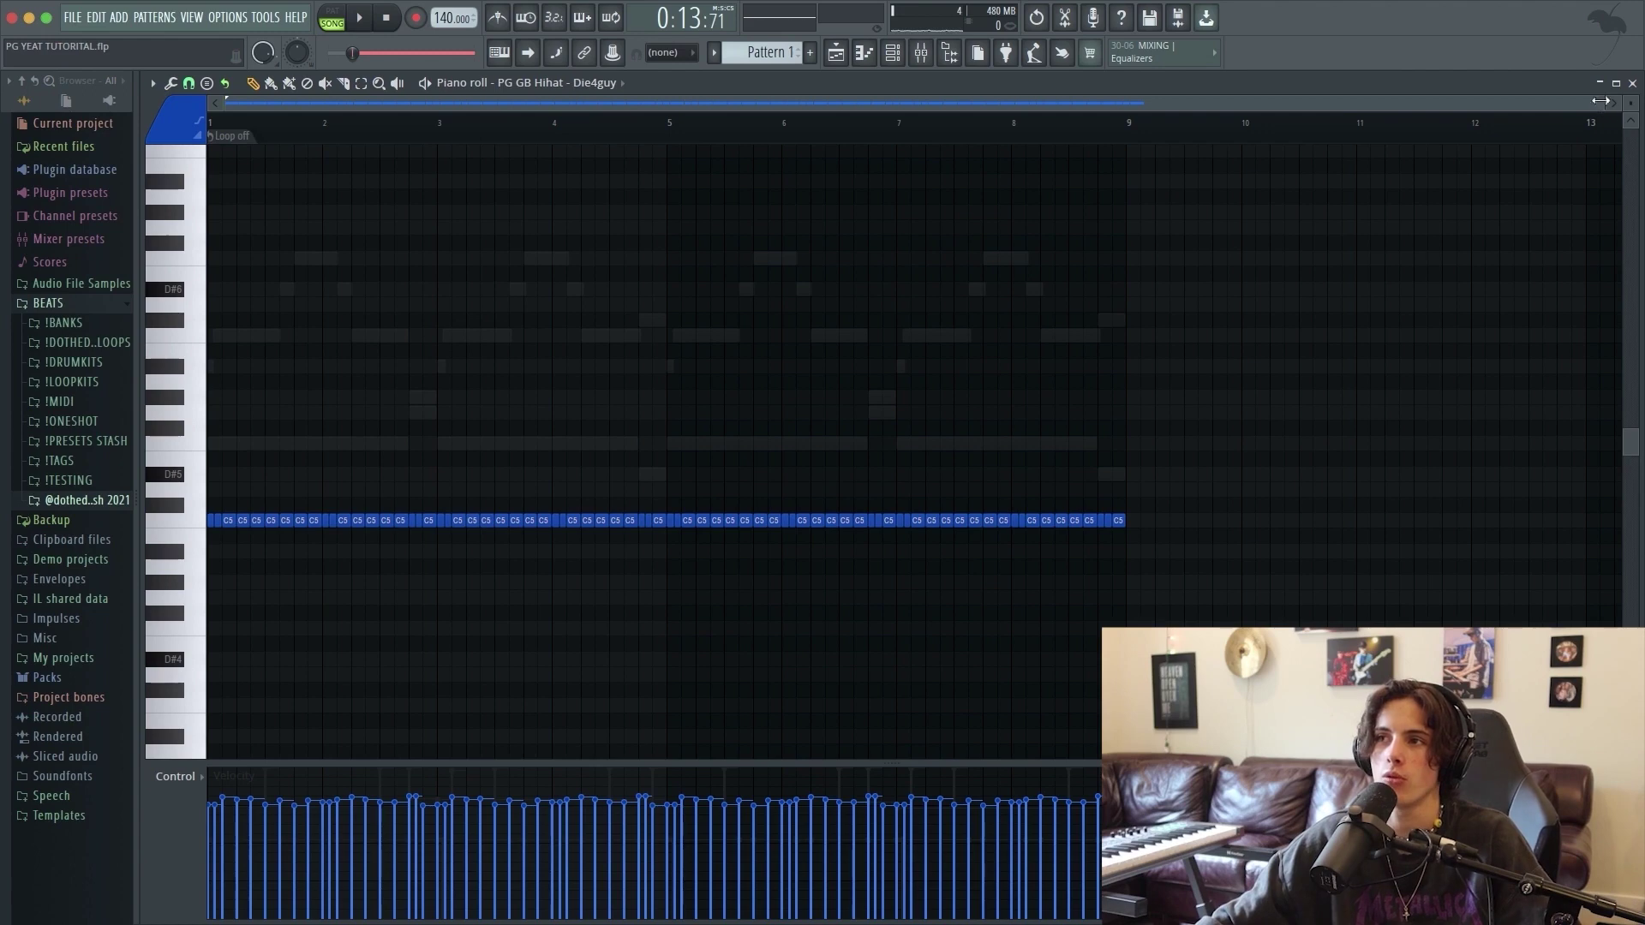
drag(1600, 100, 409, 101)
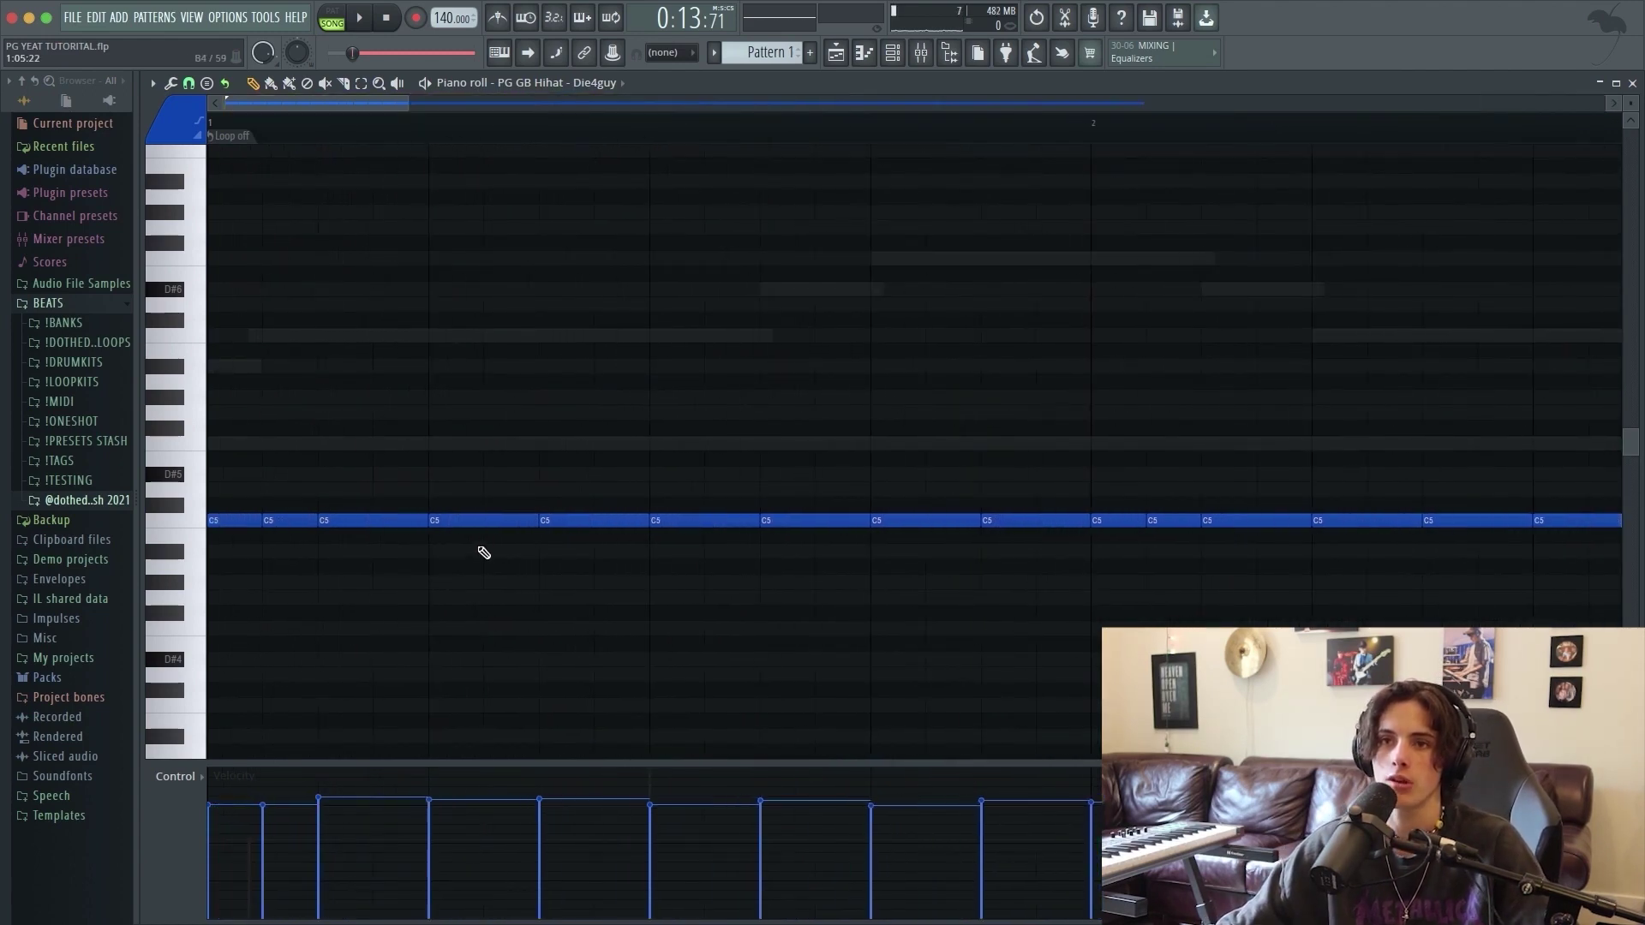
scroll(486, 557, down, 3)
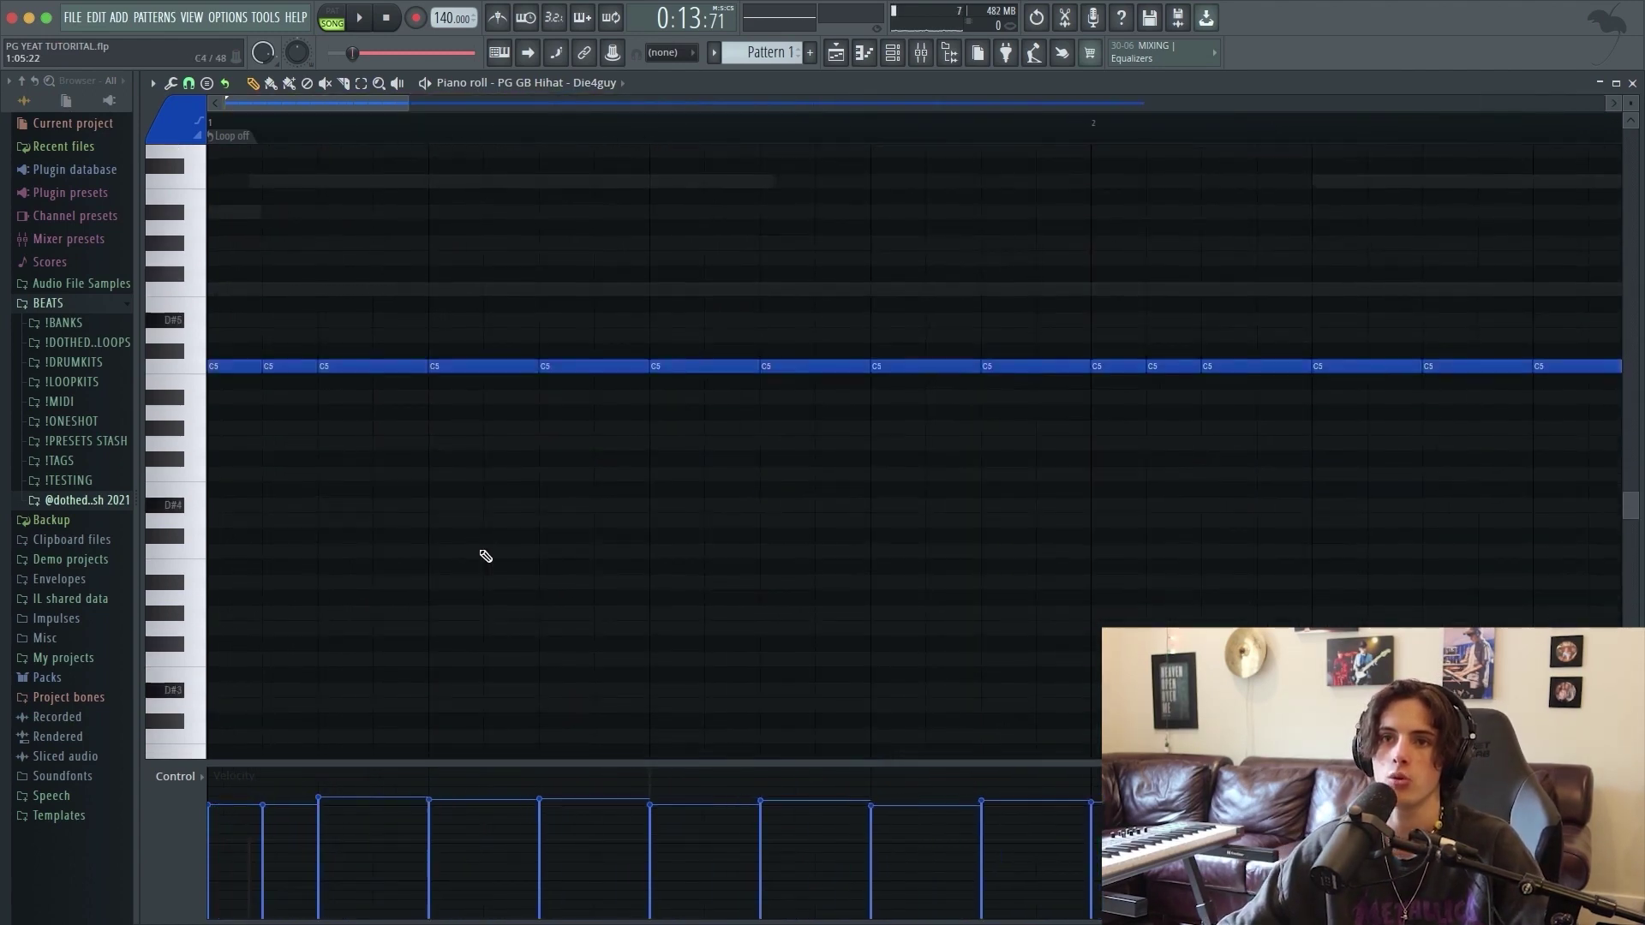
click(249, 452)
mouse_move(760, 445)
mouse_down()
mouse_move(265, 493)
mouse_move(237, 438)
mouse_up()
scroll(323, 611, down, 5)
super+click(333, 579)
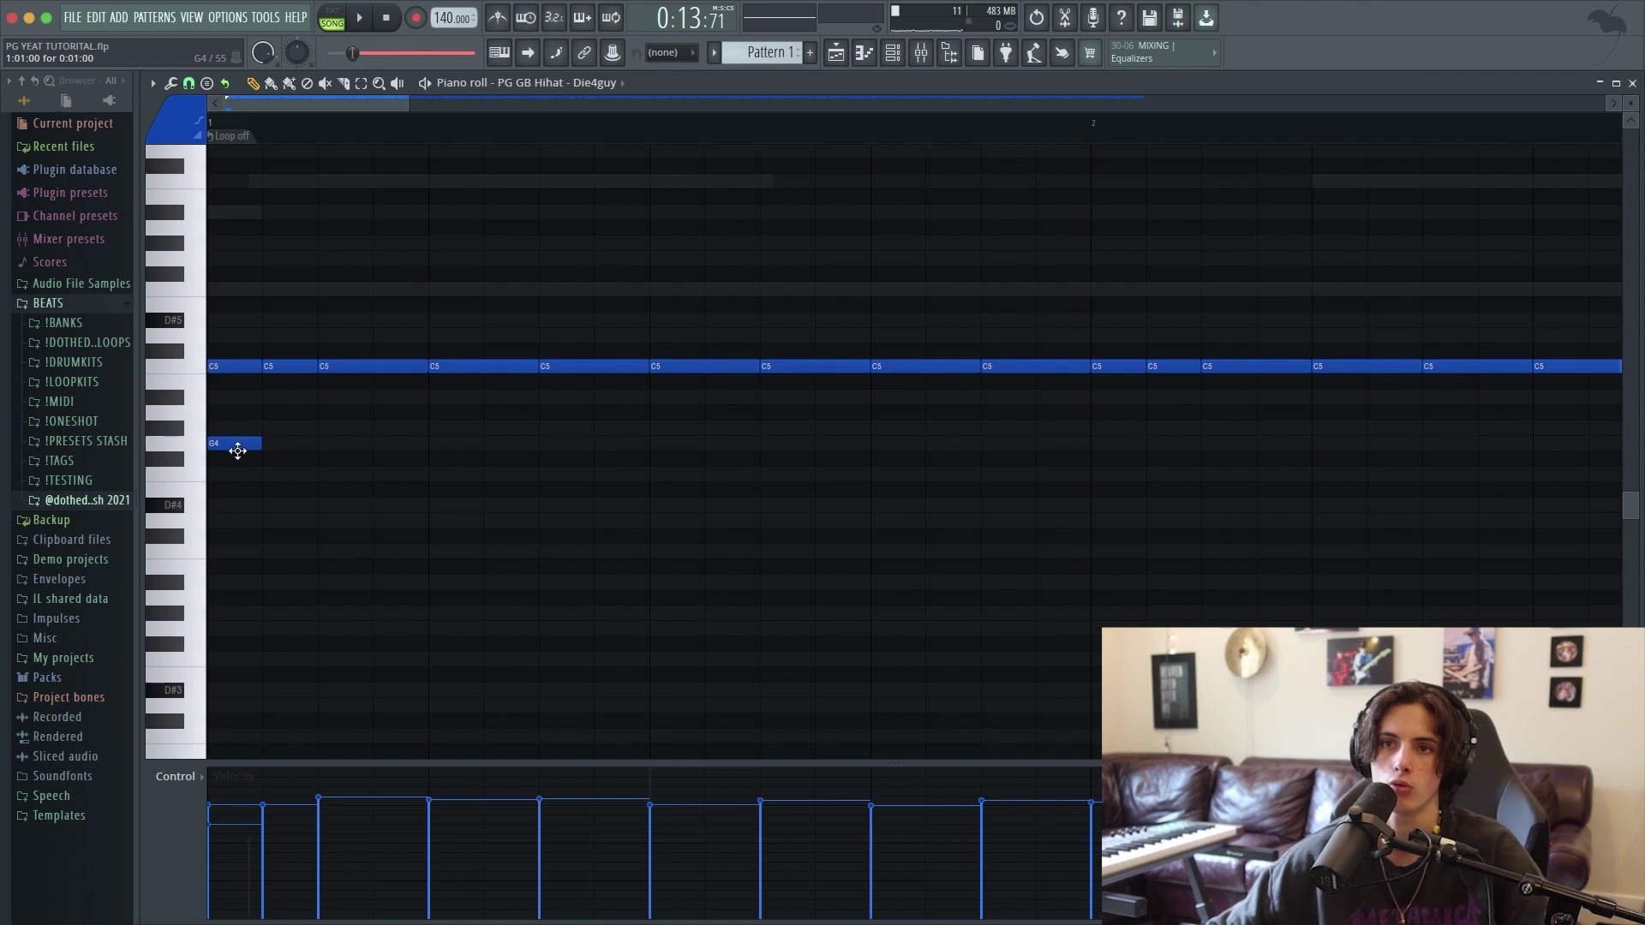
Place a second short G4 hi-hat note on beat 4 of bar 1 and audition the pattern.
key(space)
drag(247, 443, 879, 446)
key(space)
key(space)
drag(408, 103, 846, 192)
key(space)
key(space)
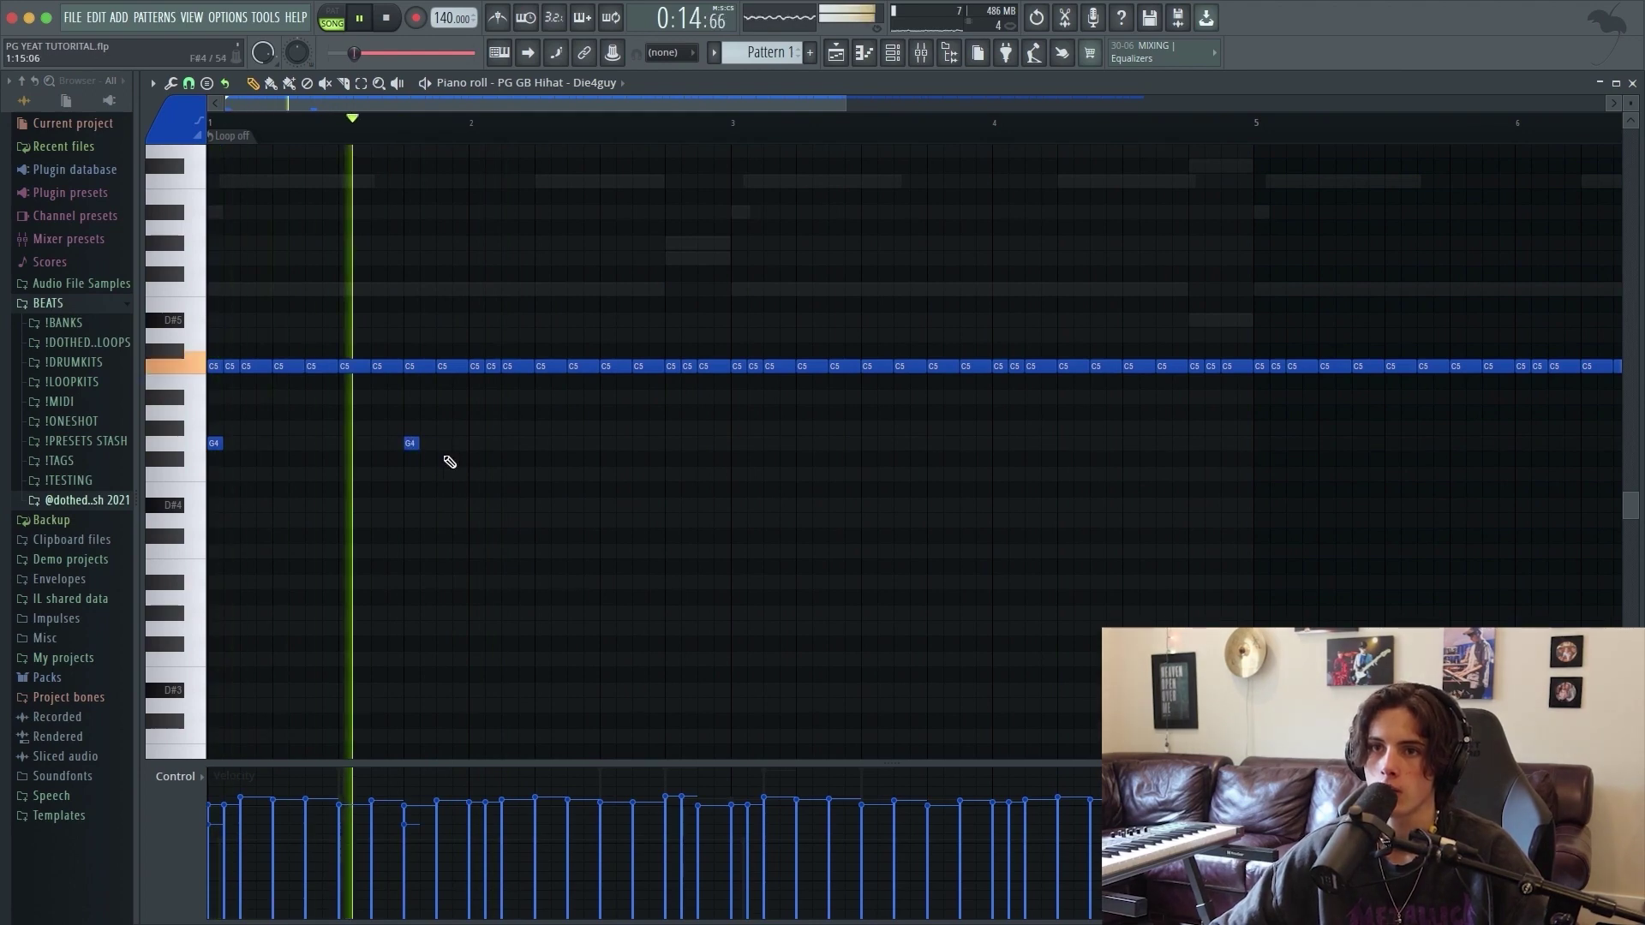
key(space)
key(space)
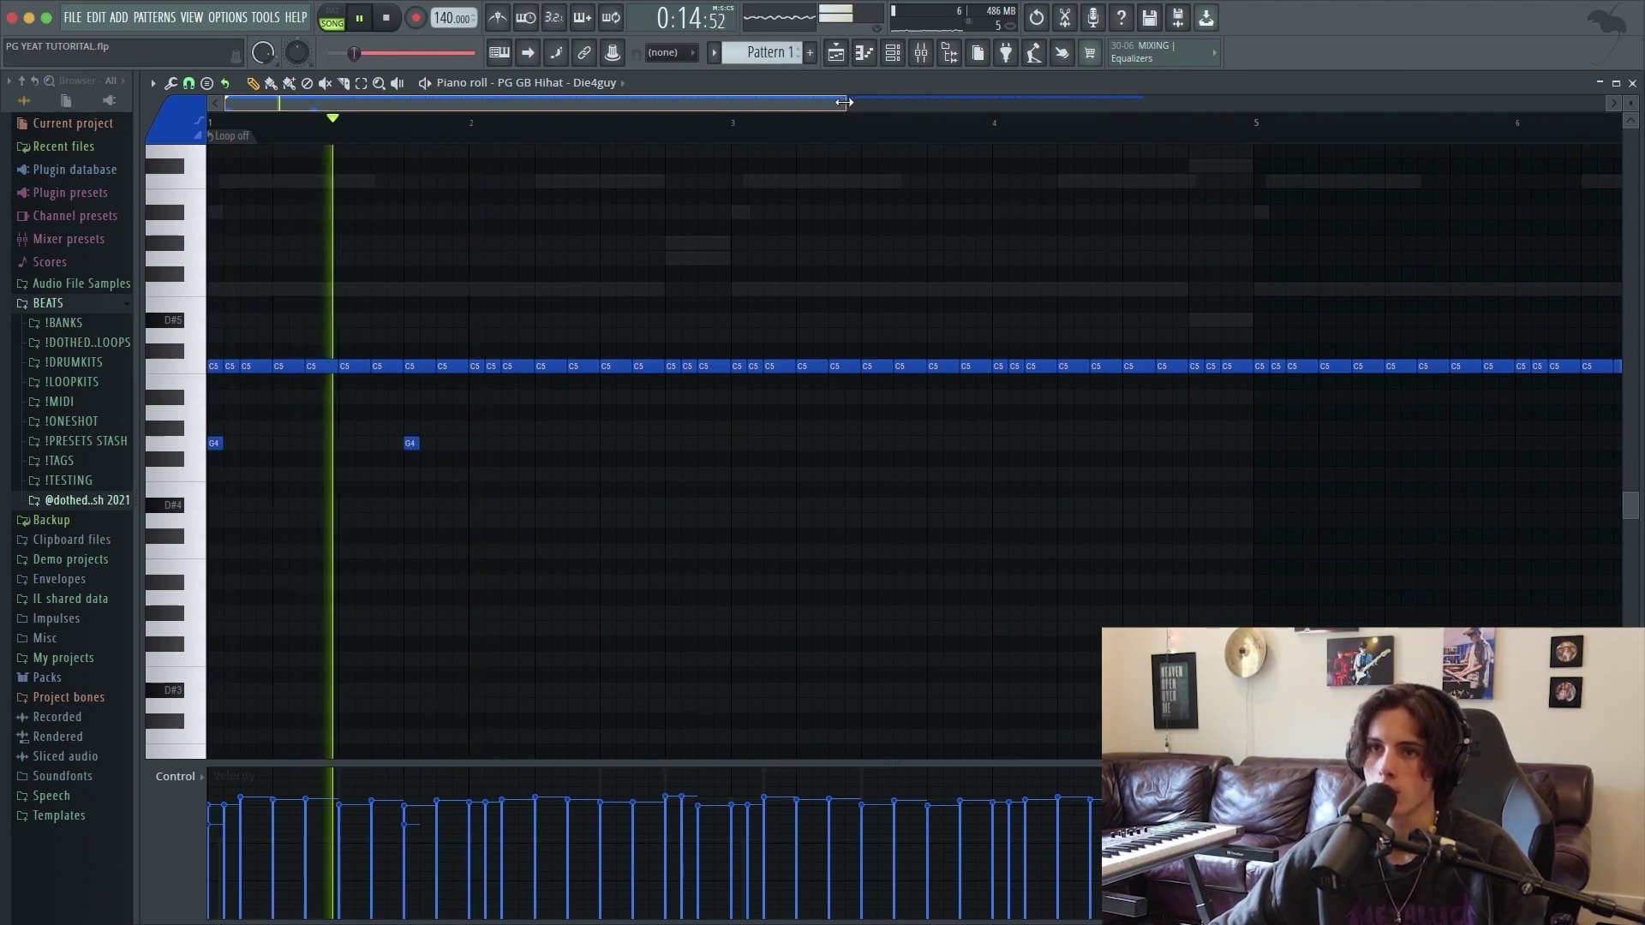
drag(844, 103, 469, 106)
key(space)
key(space)
Move the second G4 note to the last half beat of bar 1, extend it to the bar's end, and audition it.
drag(716, 432, 870, 445)
key(space)
key(space)
key(space)
key(space)
key(space)
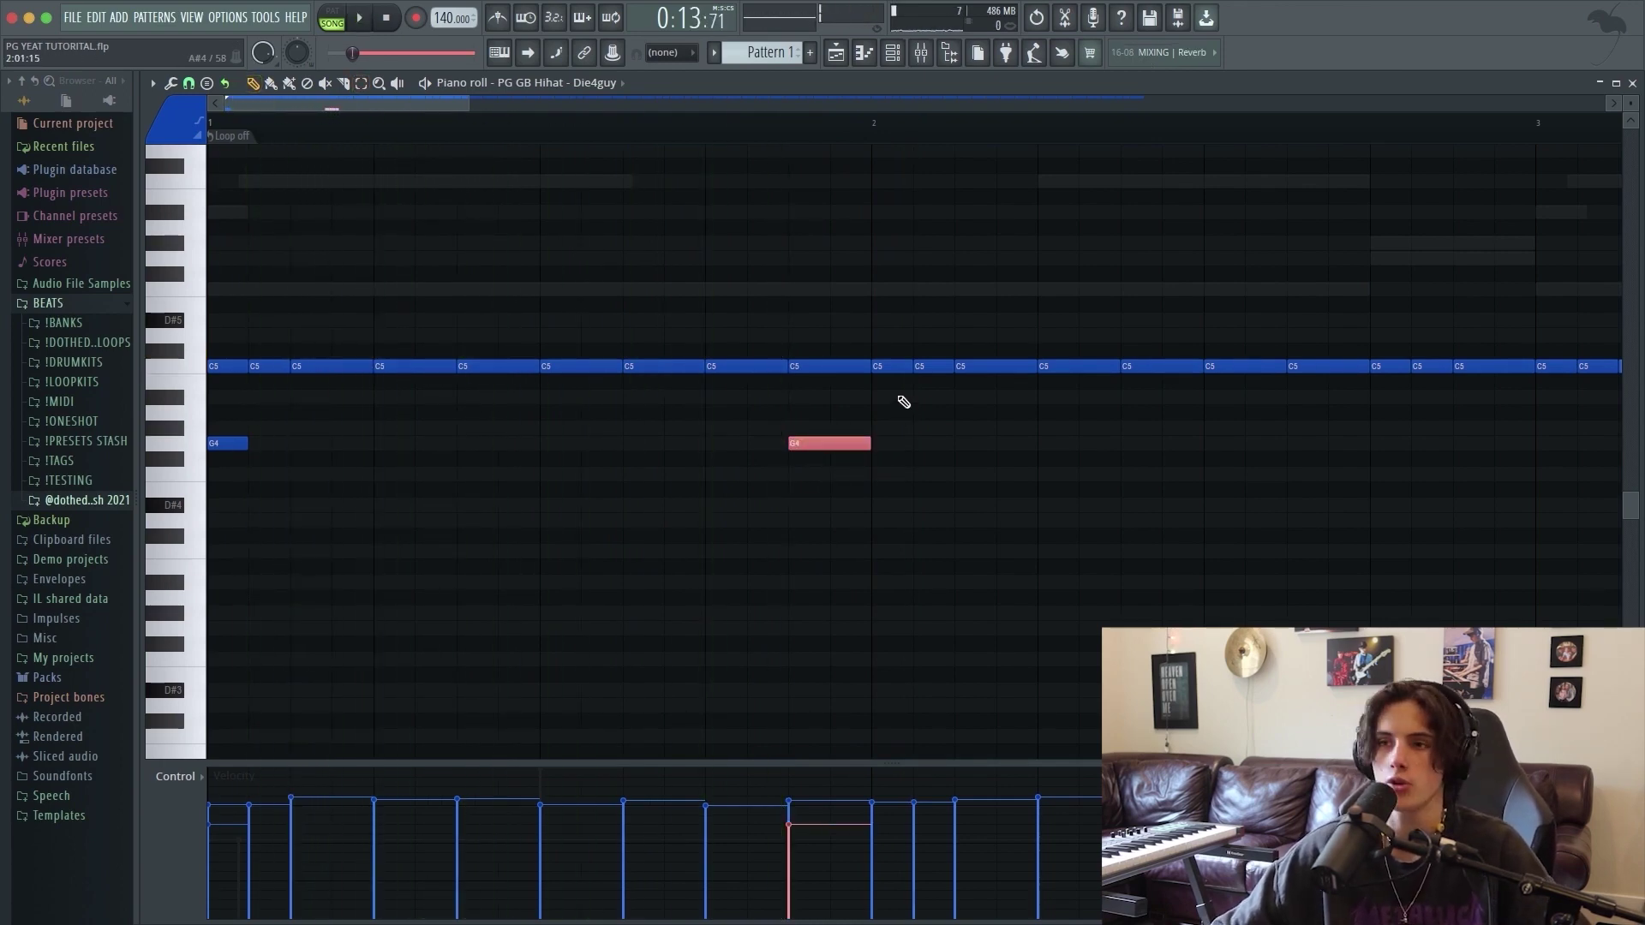
Split the second G4 note into eight short notes with the arpeggiator and ramp their velocities downward.
key(ctrl+k)
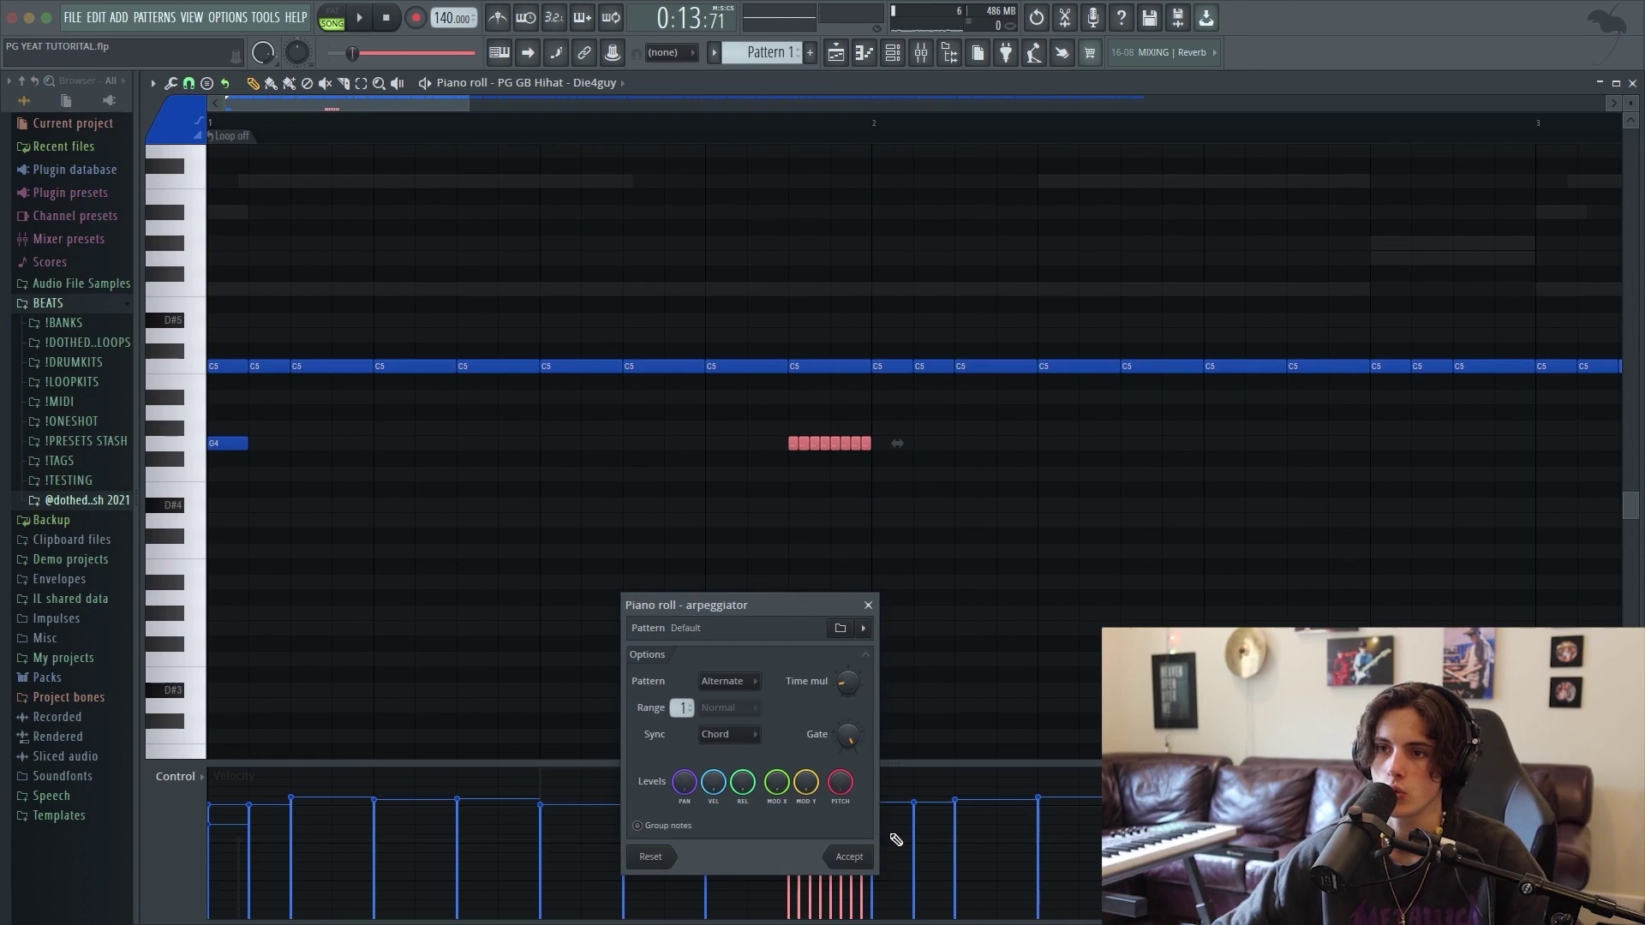
click(848, 856)
drag(926, 528, 722, 404)
drag(807, 839, 843, 877)
key(space)
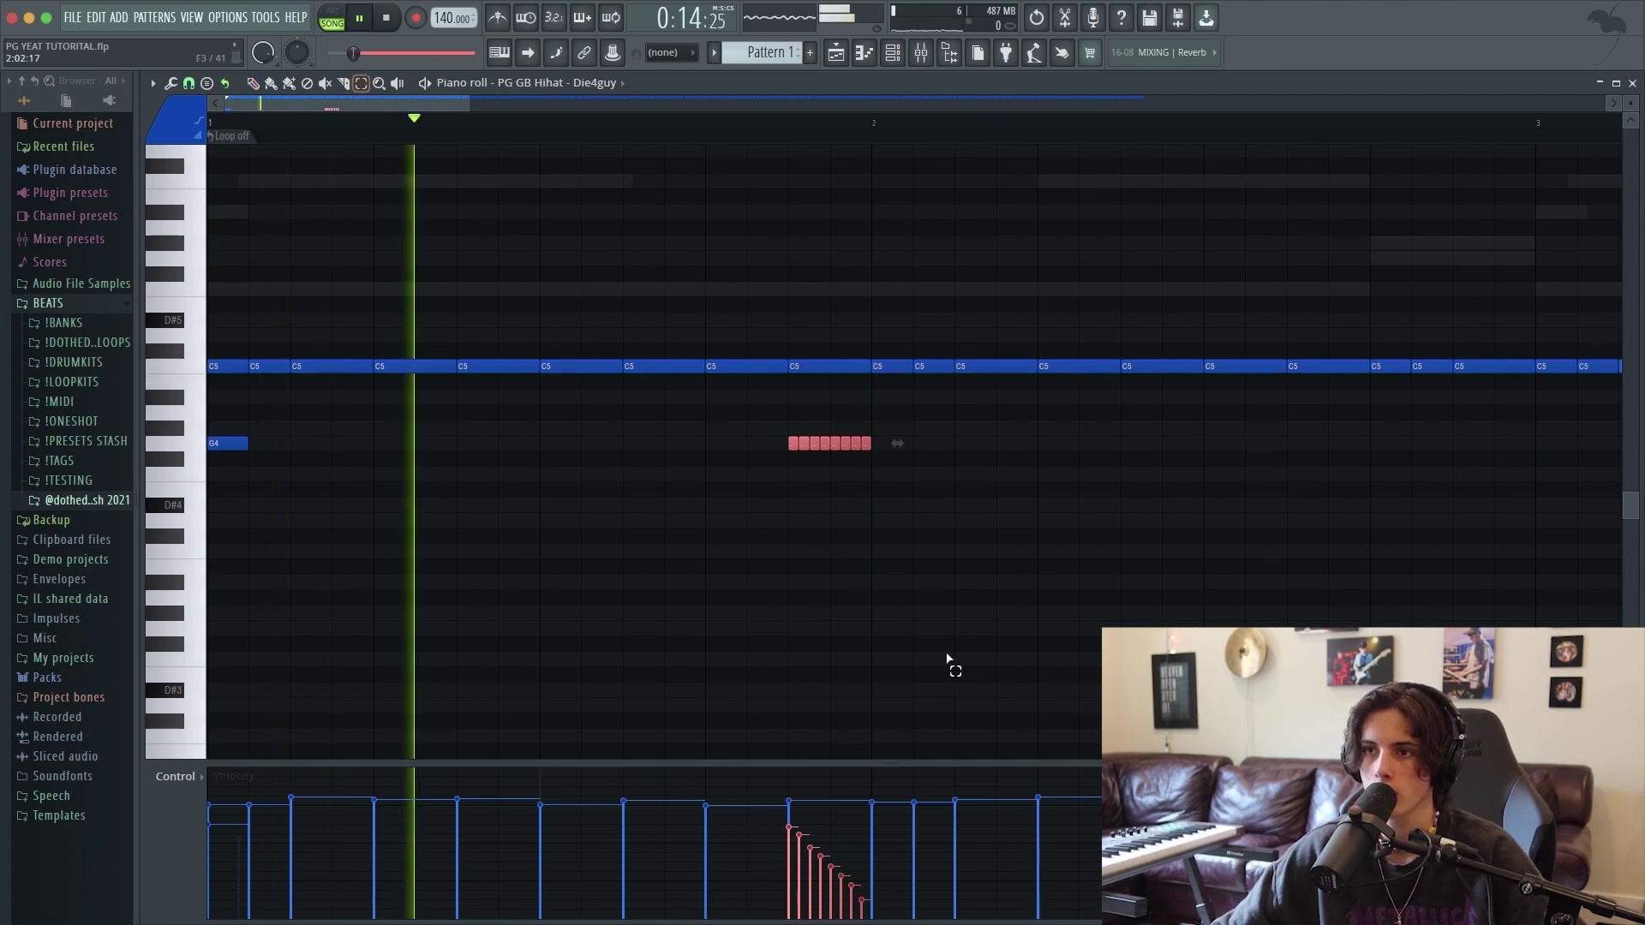
key(ctrl+d)
key(space)
Transpose the eight-note hi-hat roll at the end of bar 1 down two semitones to F4.
drag(923, 510, 779, 444)
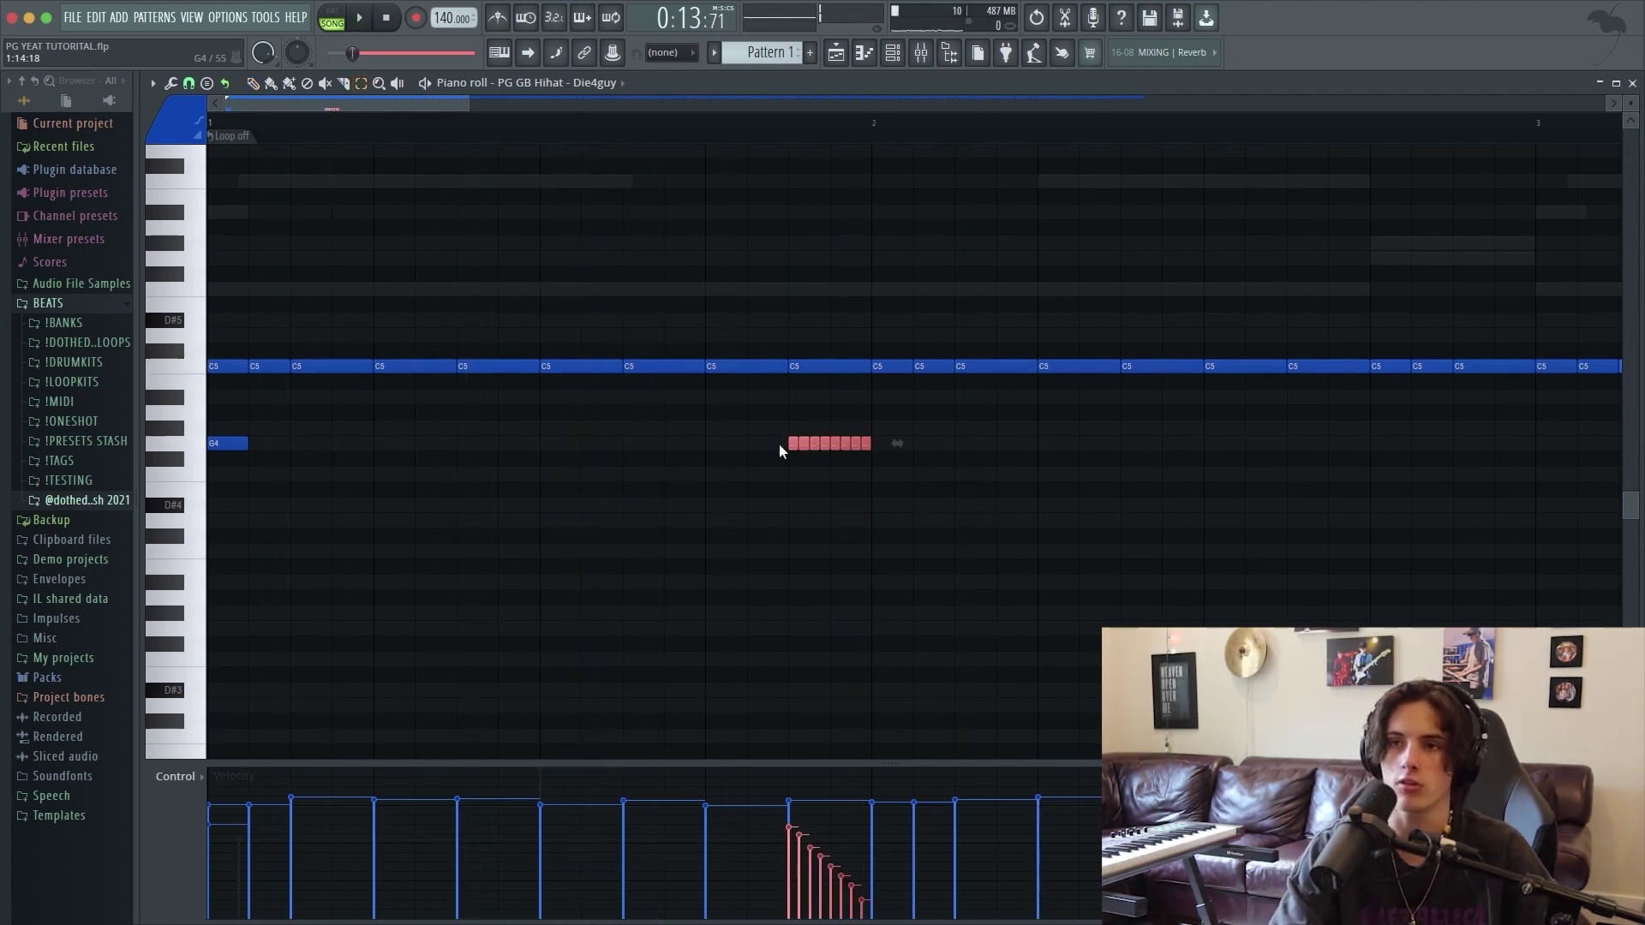
key(shift+Down)
key(shift+Down)
Copy bar 1's G4 note and F4 roll to the same positions in bar 2 and play the result.
drag(283, 470, 152, 428)
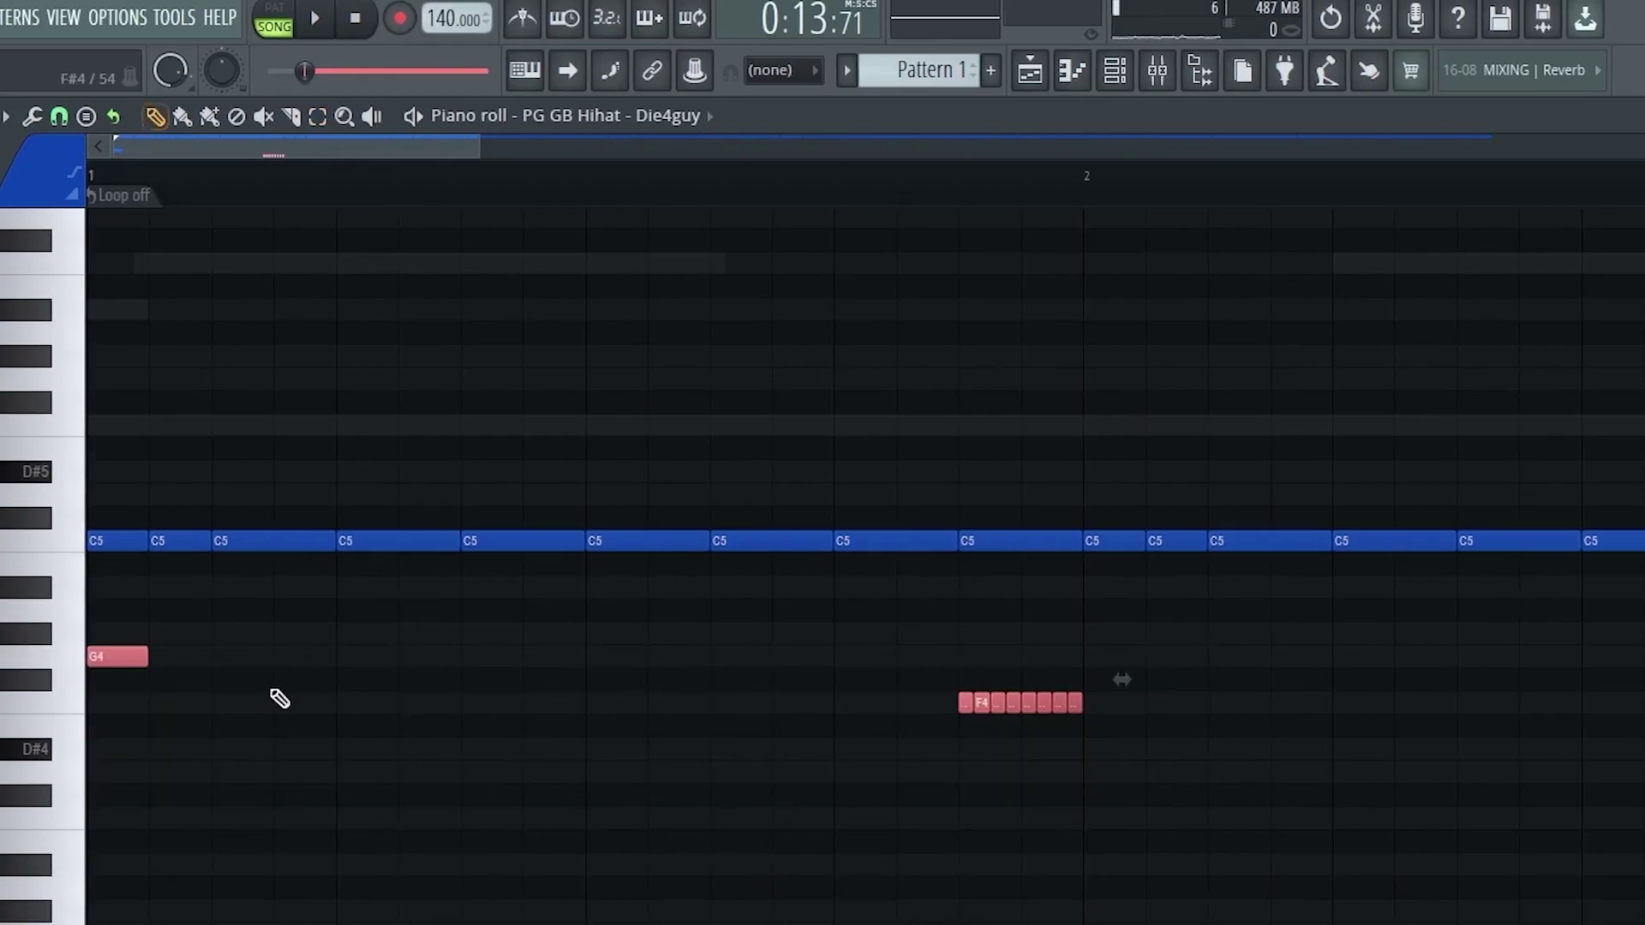
mouse_move(76, 655)
mouse_down()
mouse_move(1110, 602)
mouse_move(1073, 604)
mouse_up()
key(space)
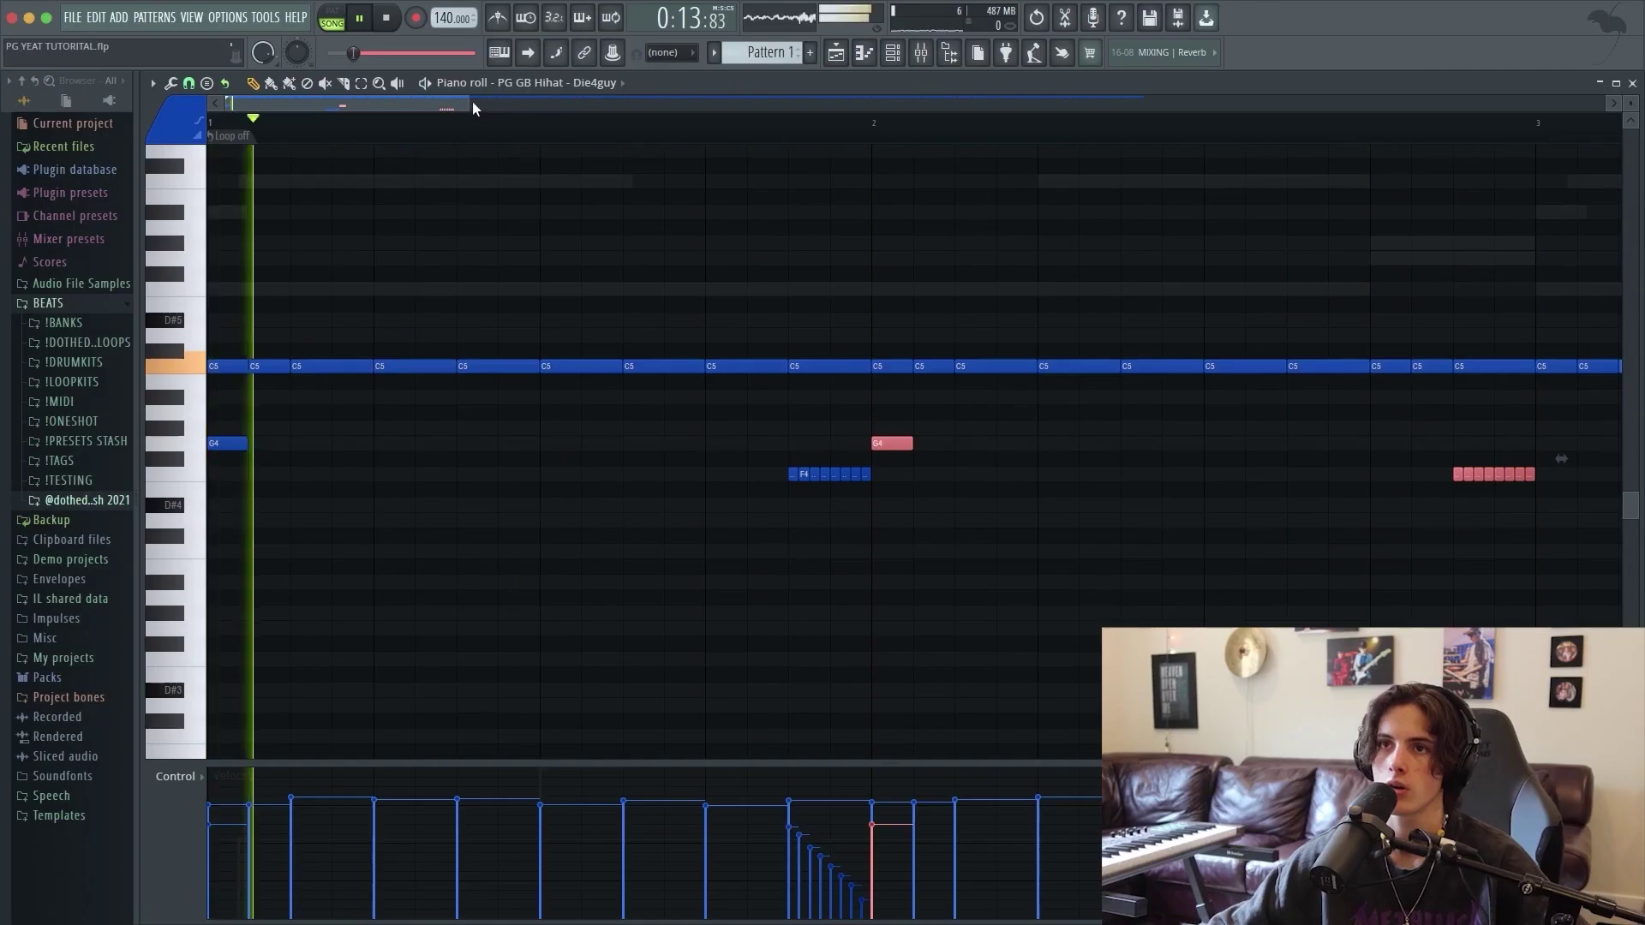
Repeat the hi-hat's pitched accents and velocity-ramped rolls through the rest of the eight-bar pattern and play it.
drag(473, 103, 1022, 103)
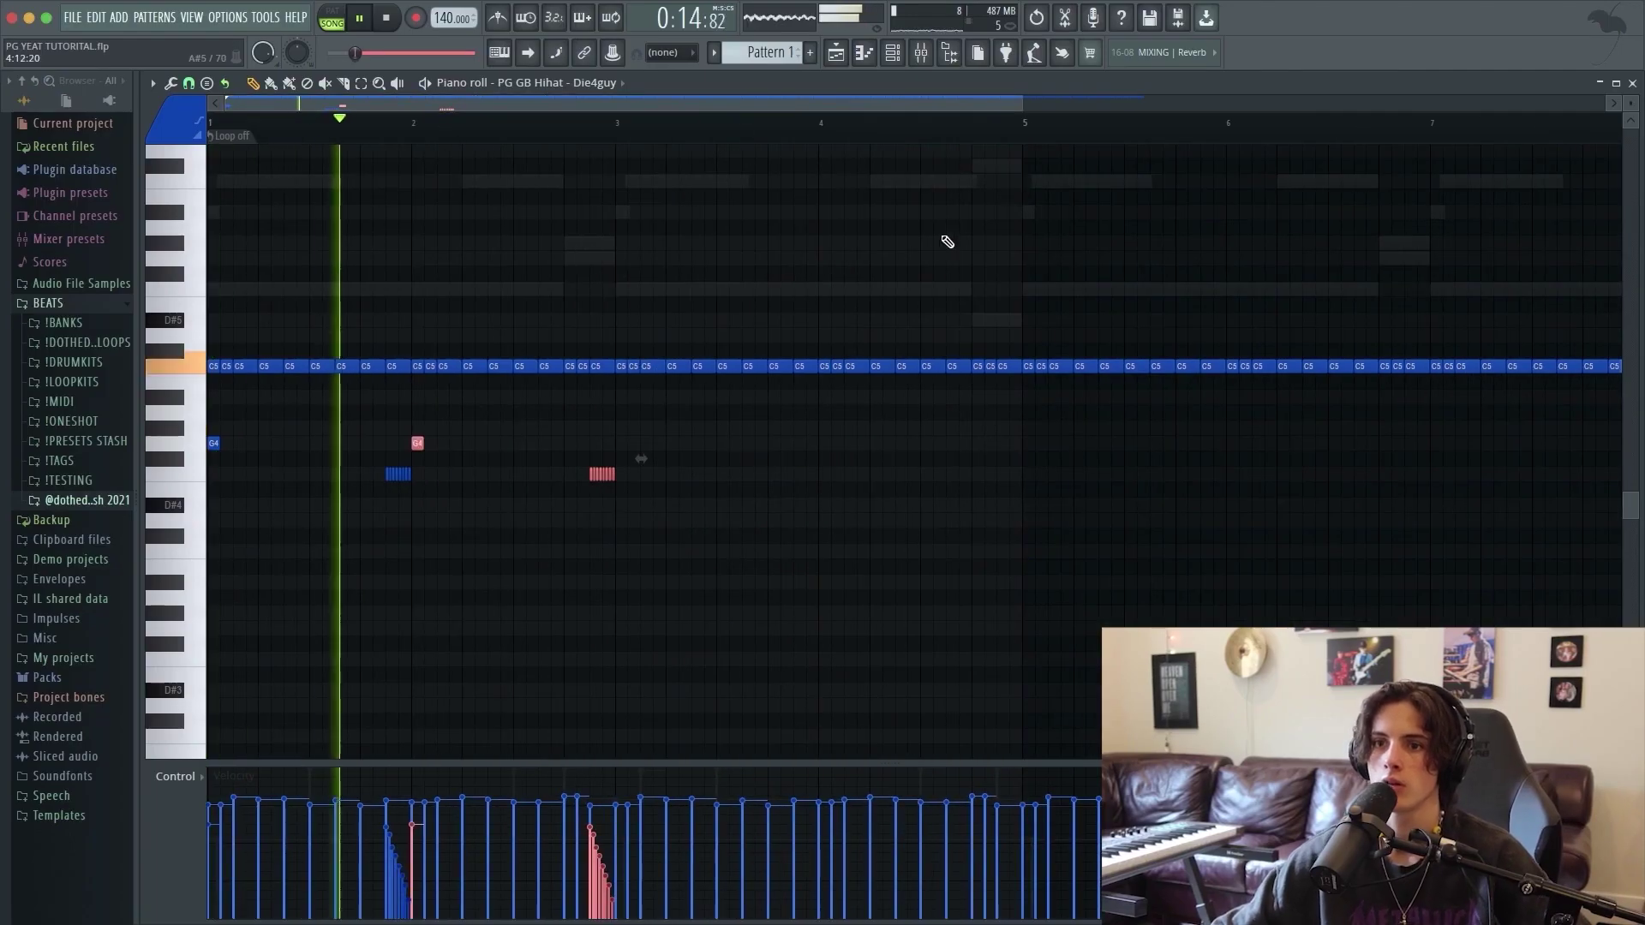
ctrl+click(885, 603)
key(space)
key(space)
drag(661, 428, 604, 536)
key(space)
key(space)
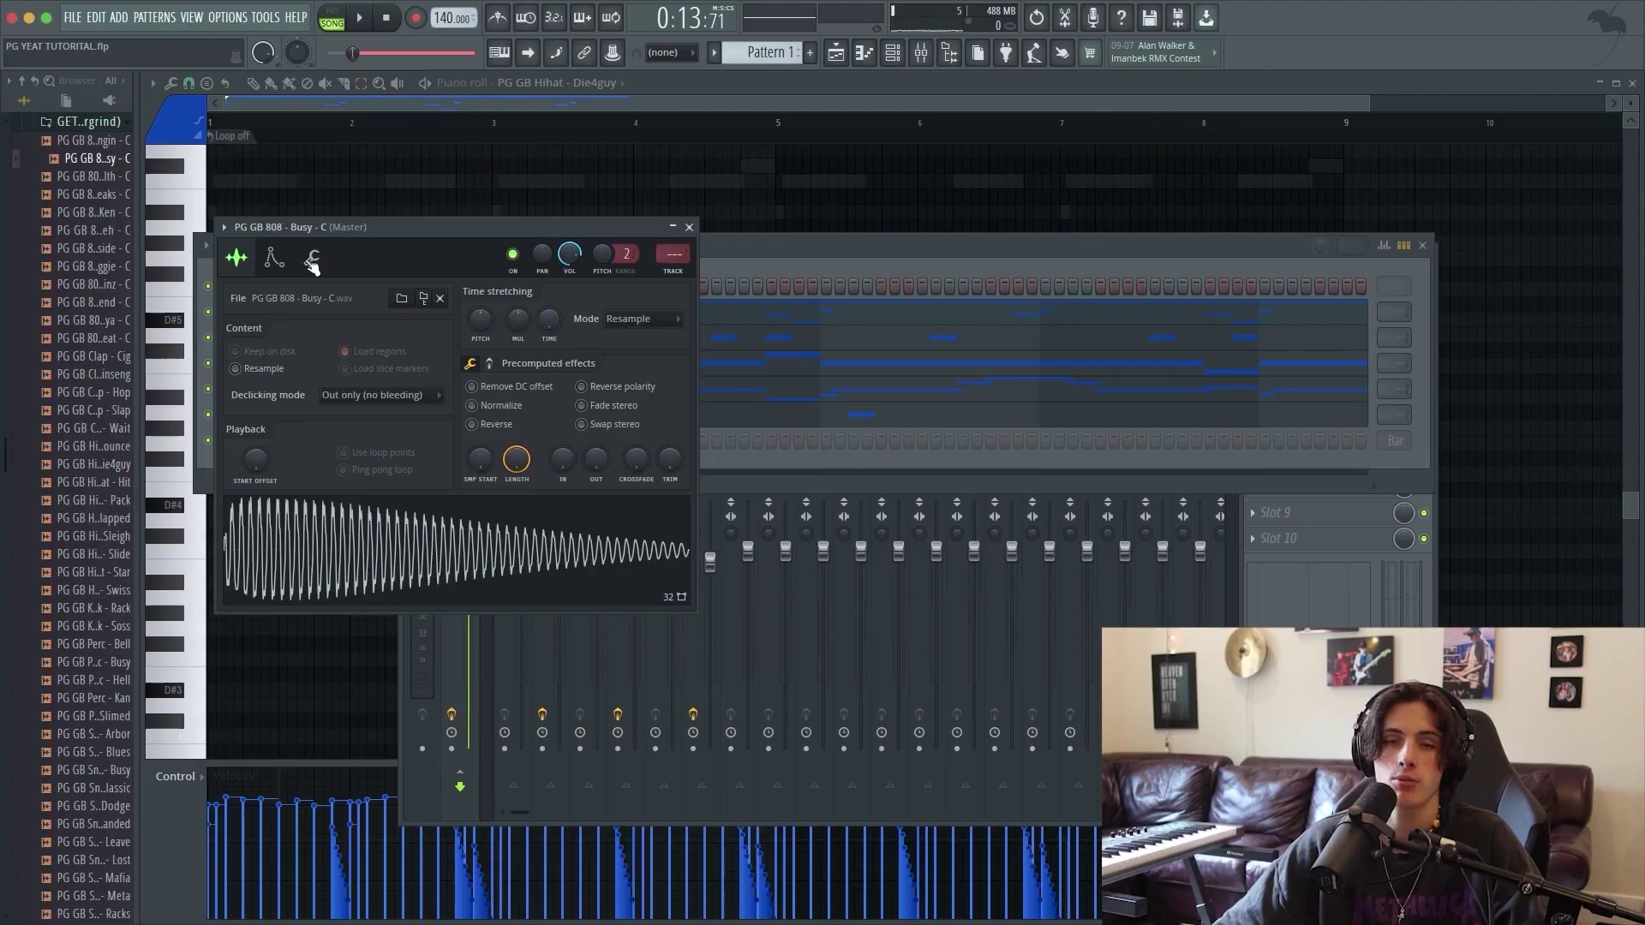
Enable the volume envelope on the PG GB 808 - Busy channel with no attack, decay, sustain or release and a long hold.
click(484, 163)
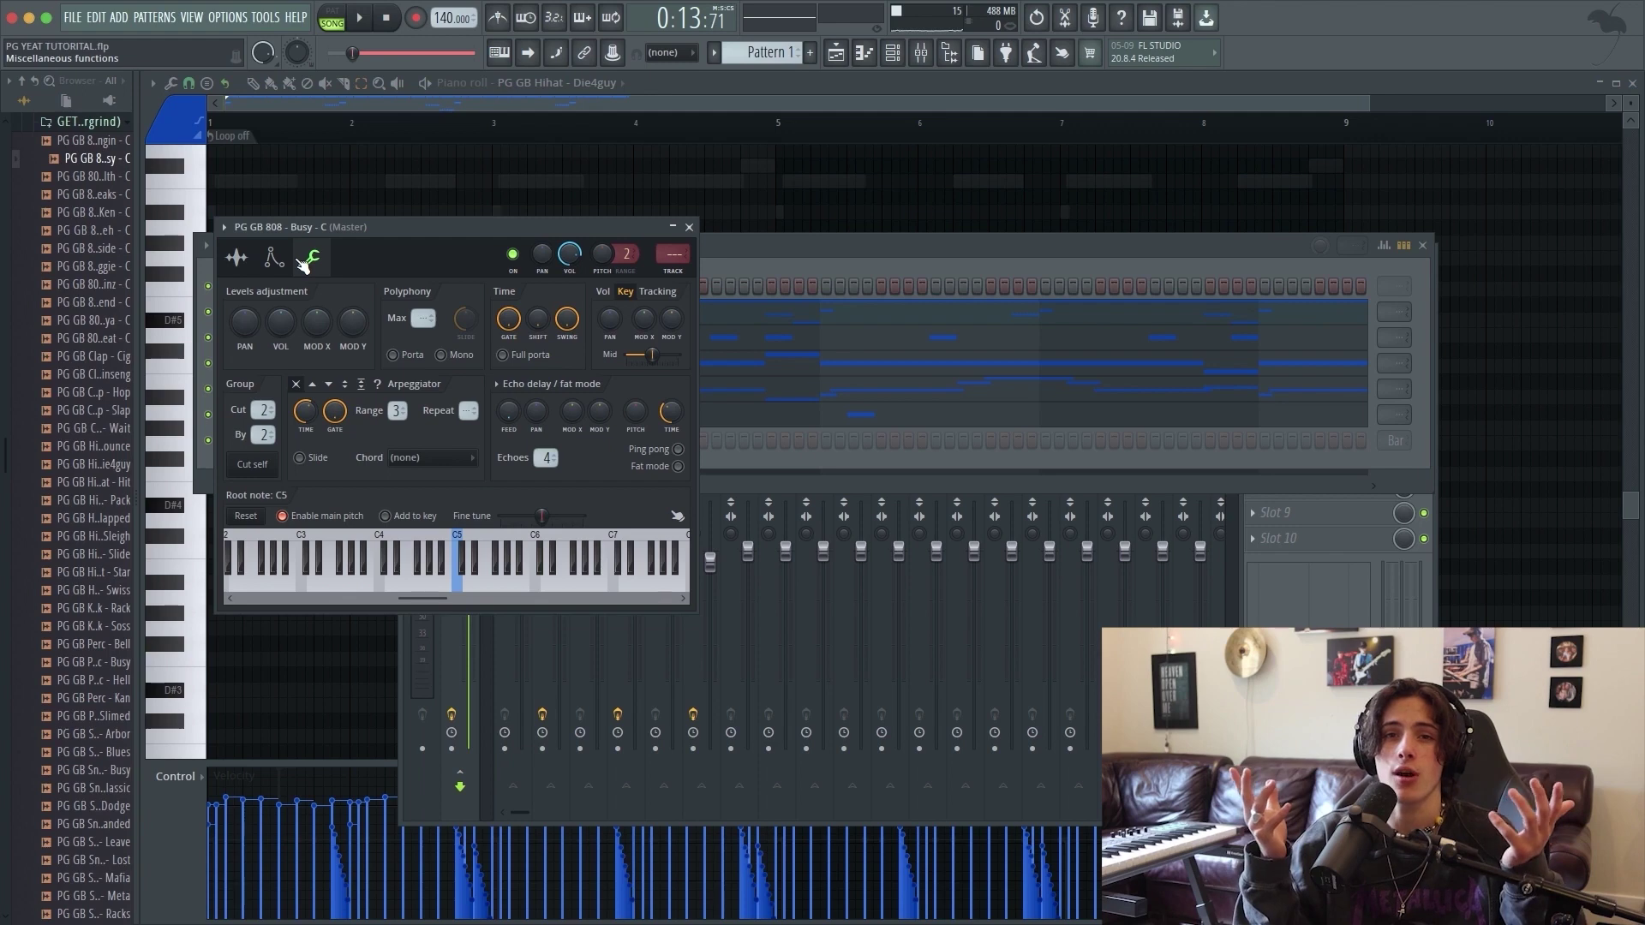
click(273, 257)
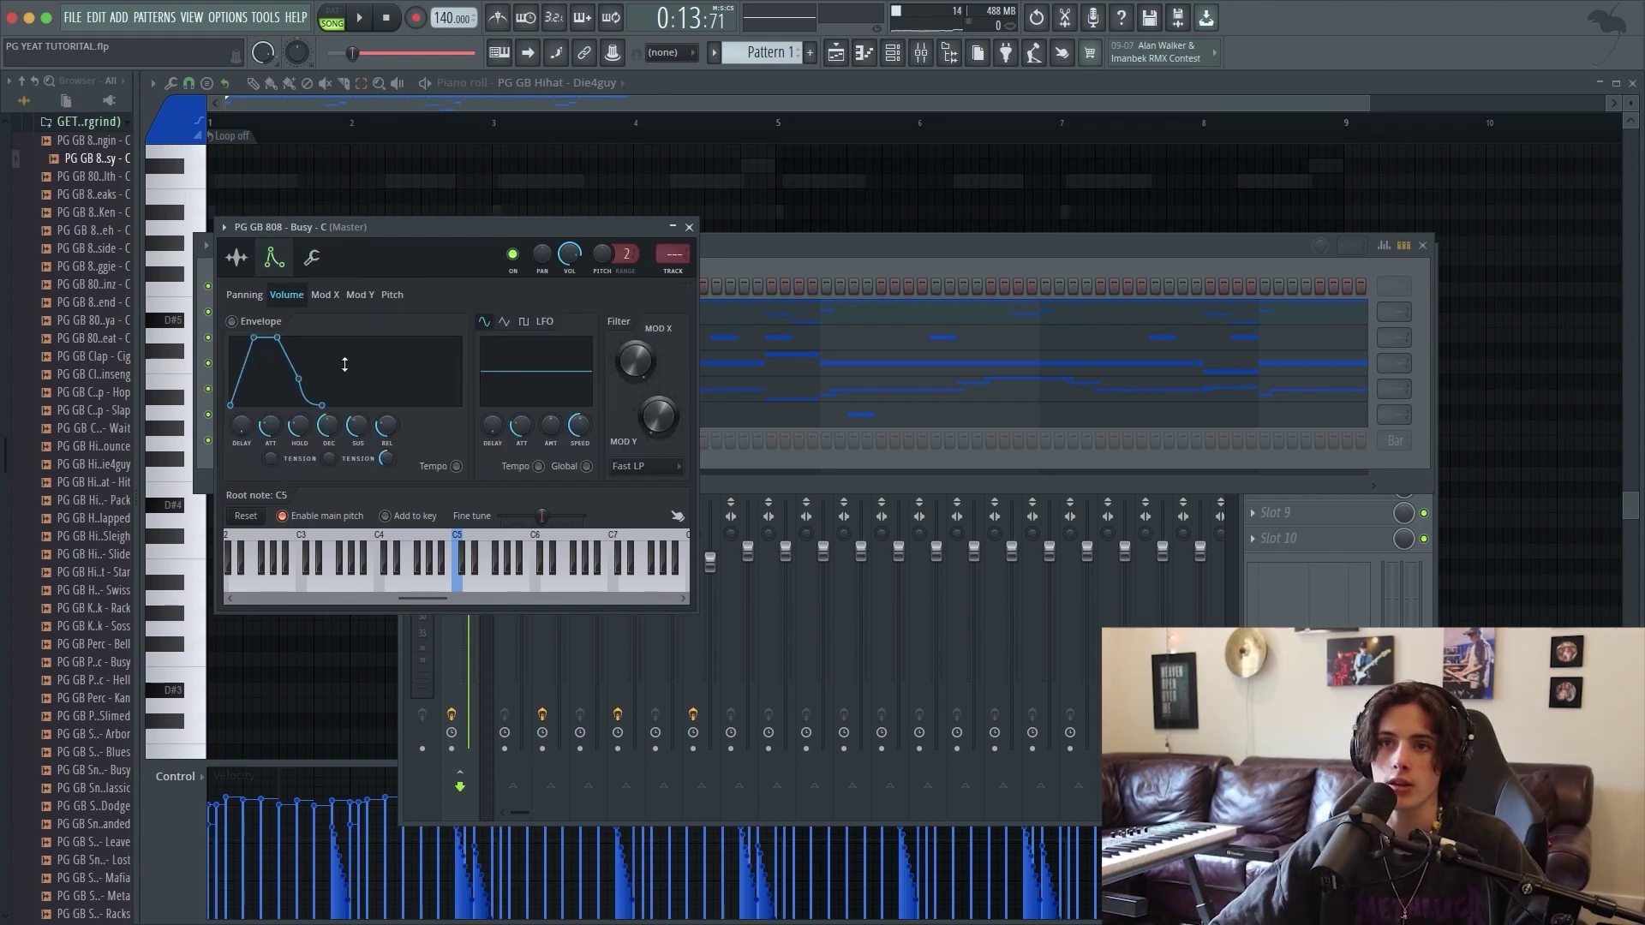
drag(273, 424, 274, 455)
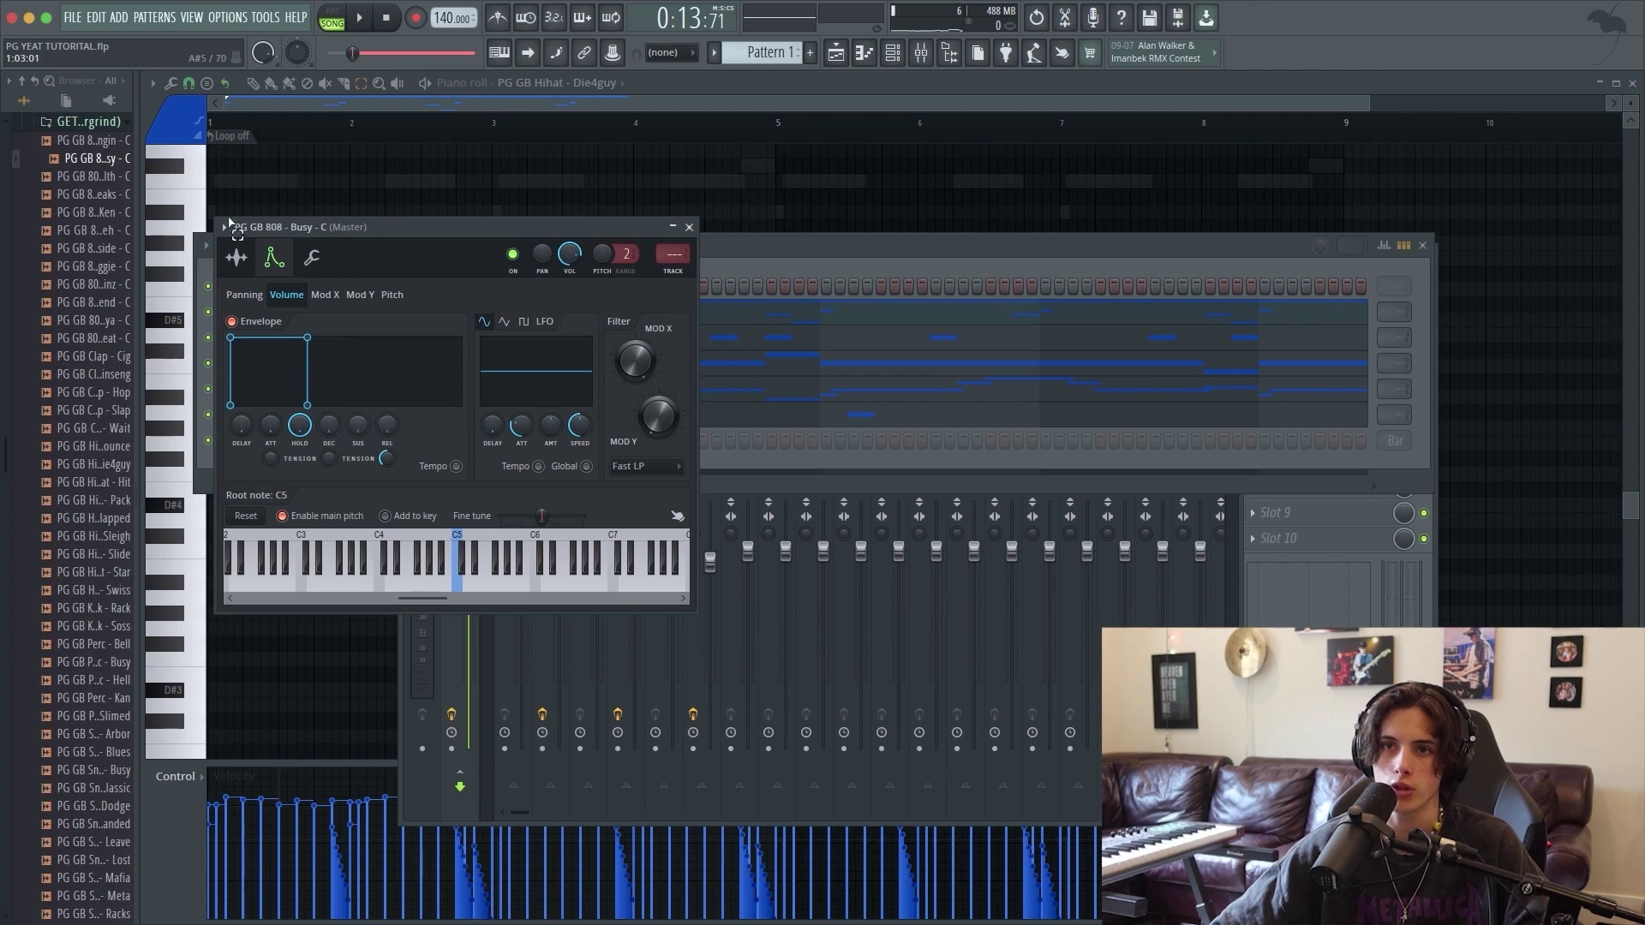
click(237, 257)
click(689, 227)
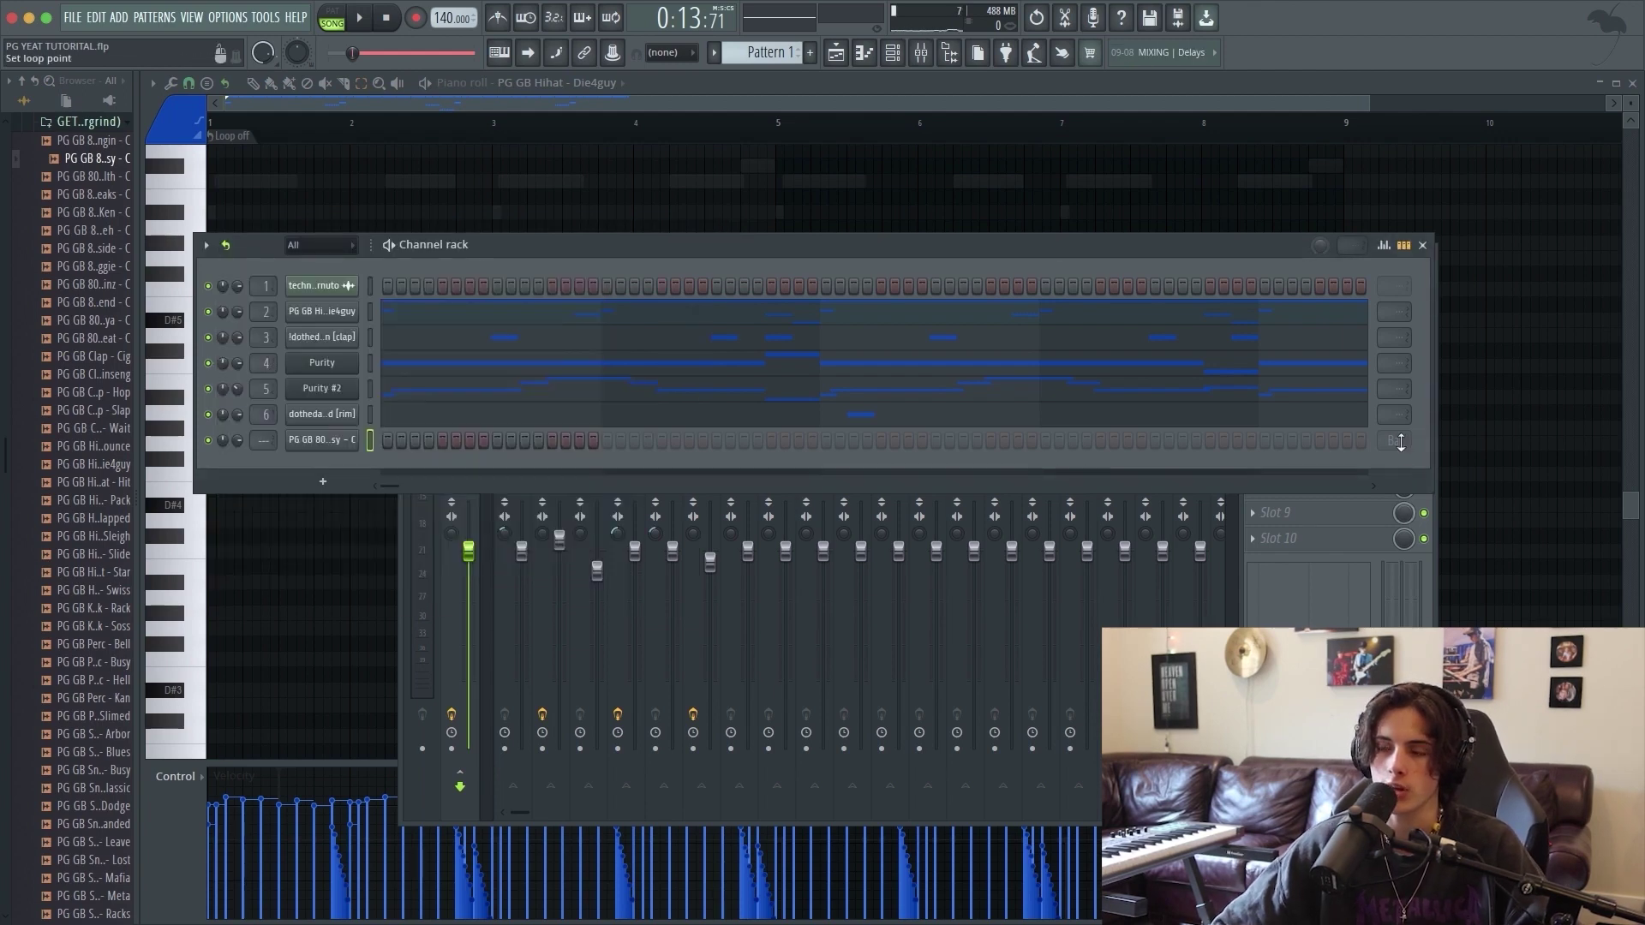
Start the 808 pattern in its piano roll with an F7 note at the start of bar 1 and a G#7 on beat 4.
drag(266, 444, 266, 409)
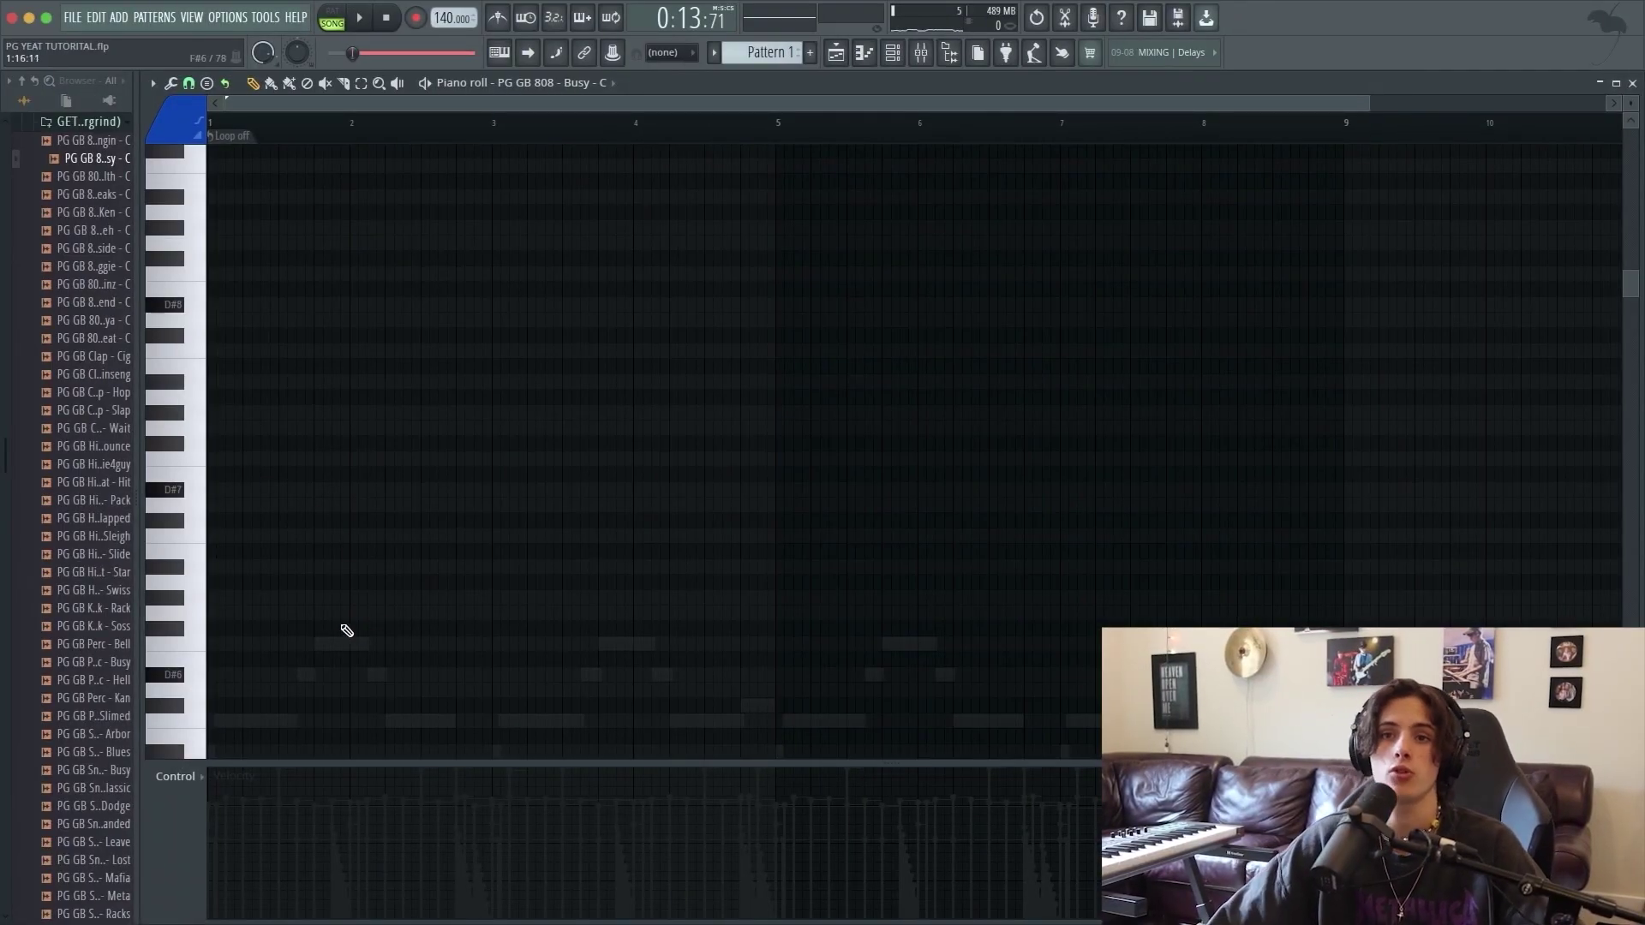
scroll(281, 675, down, 4)
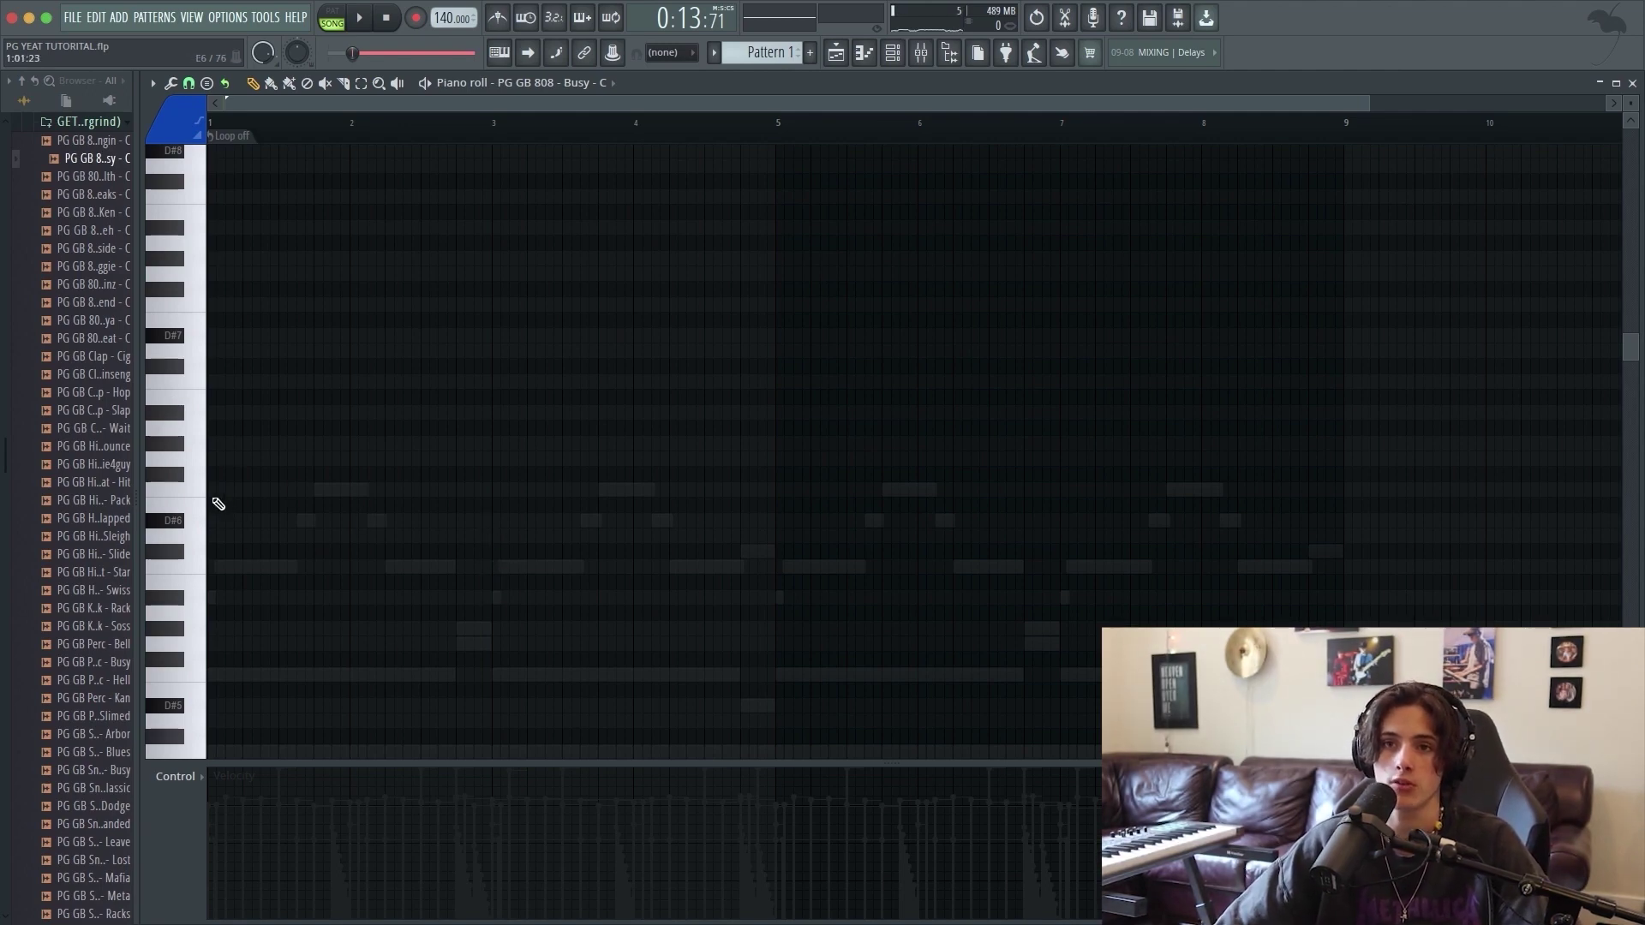
scroll(197, 480, up, 3)
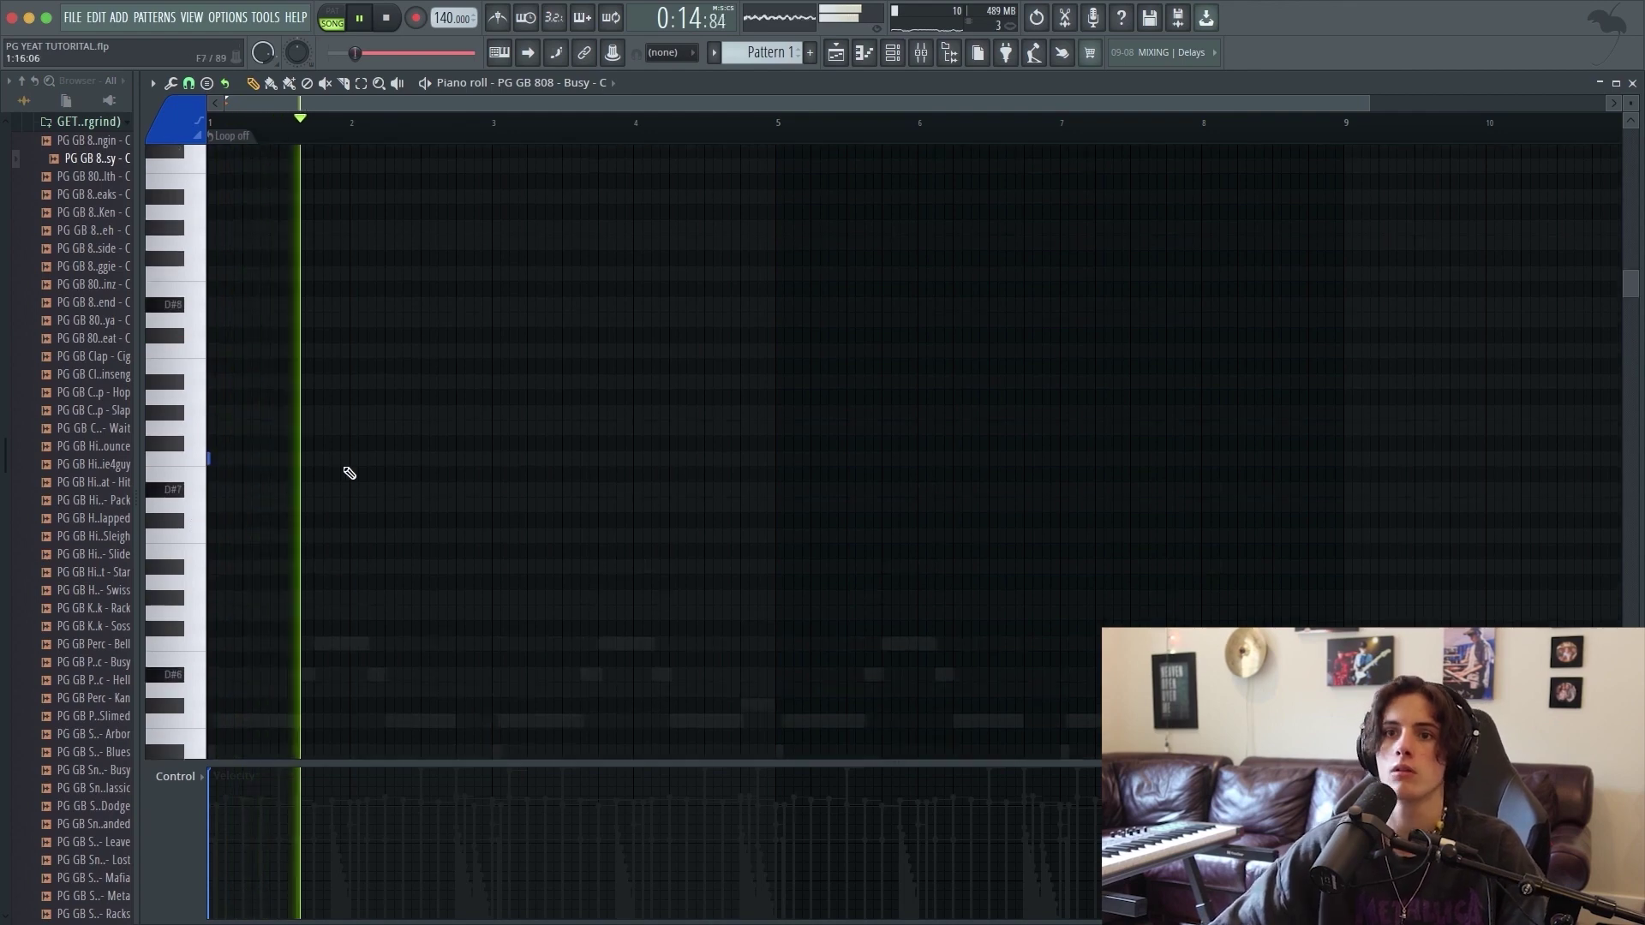
key(space)
click(303, 430)
click(191, 86)
click(205, 126)
key(space)
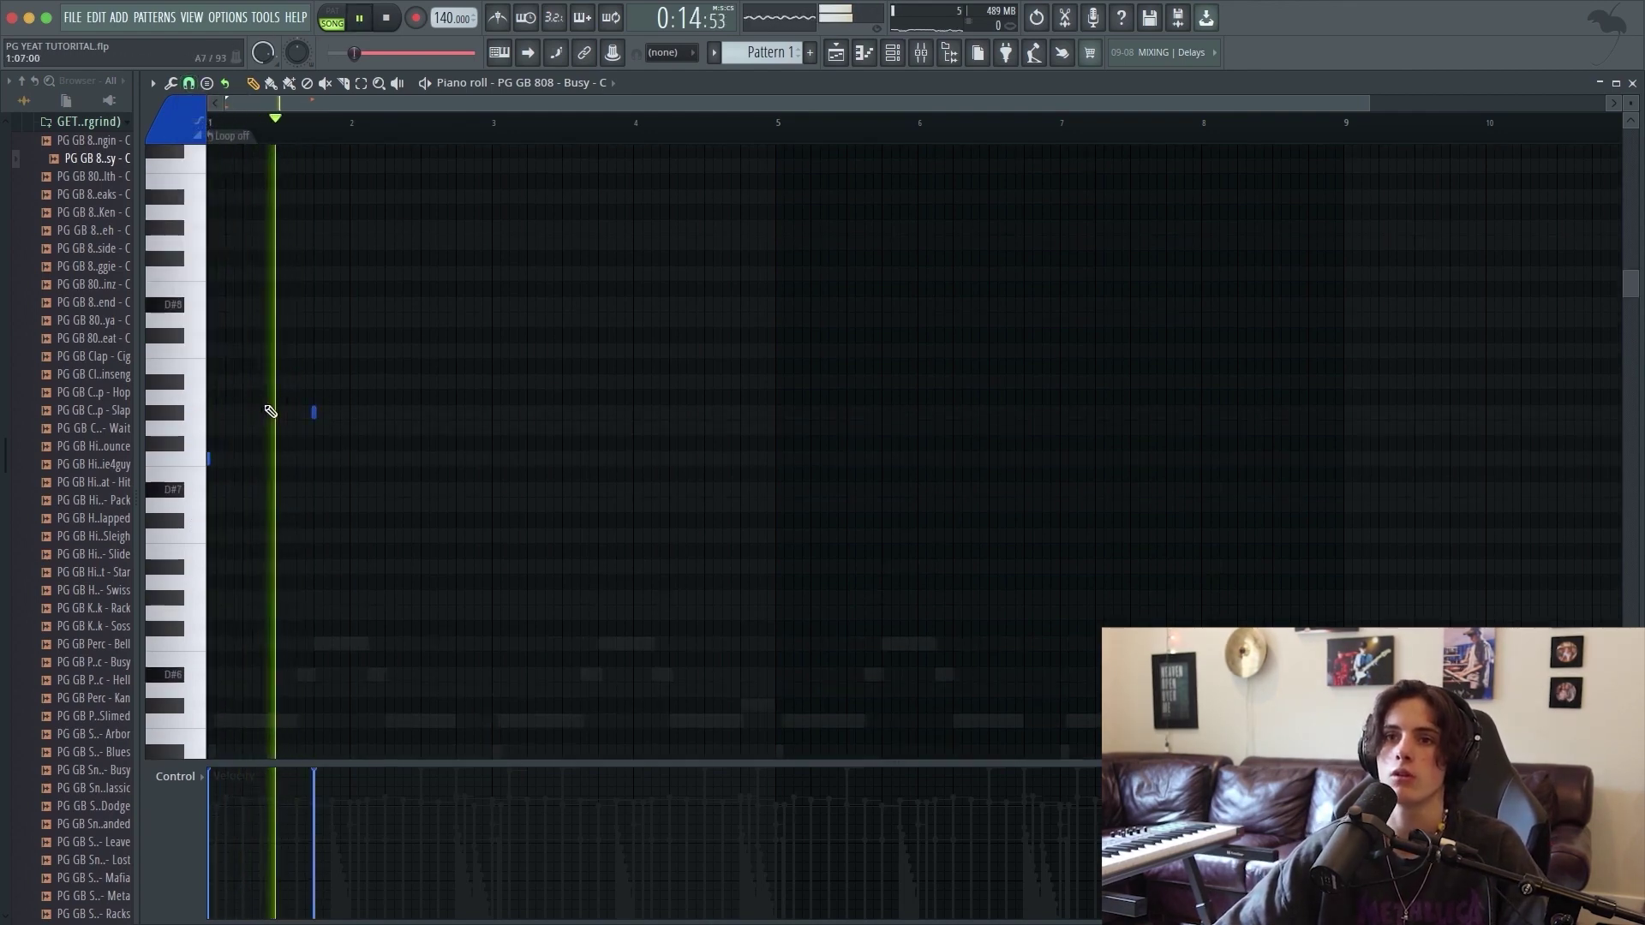
Add short A#7 and C8 notes to the 808 line early in bar 2 and audition them.
click(384, 336)
key(space)
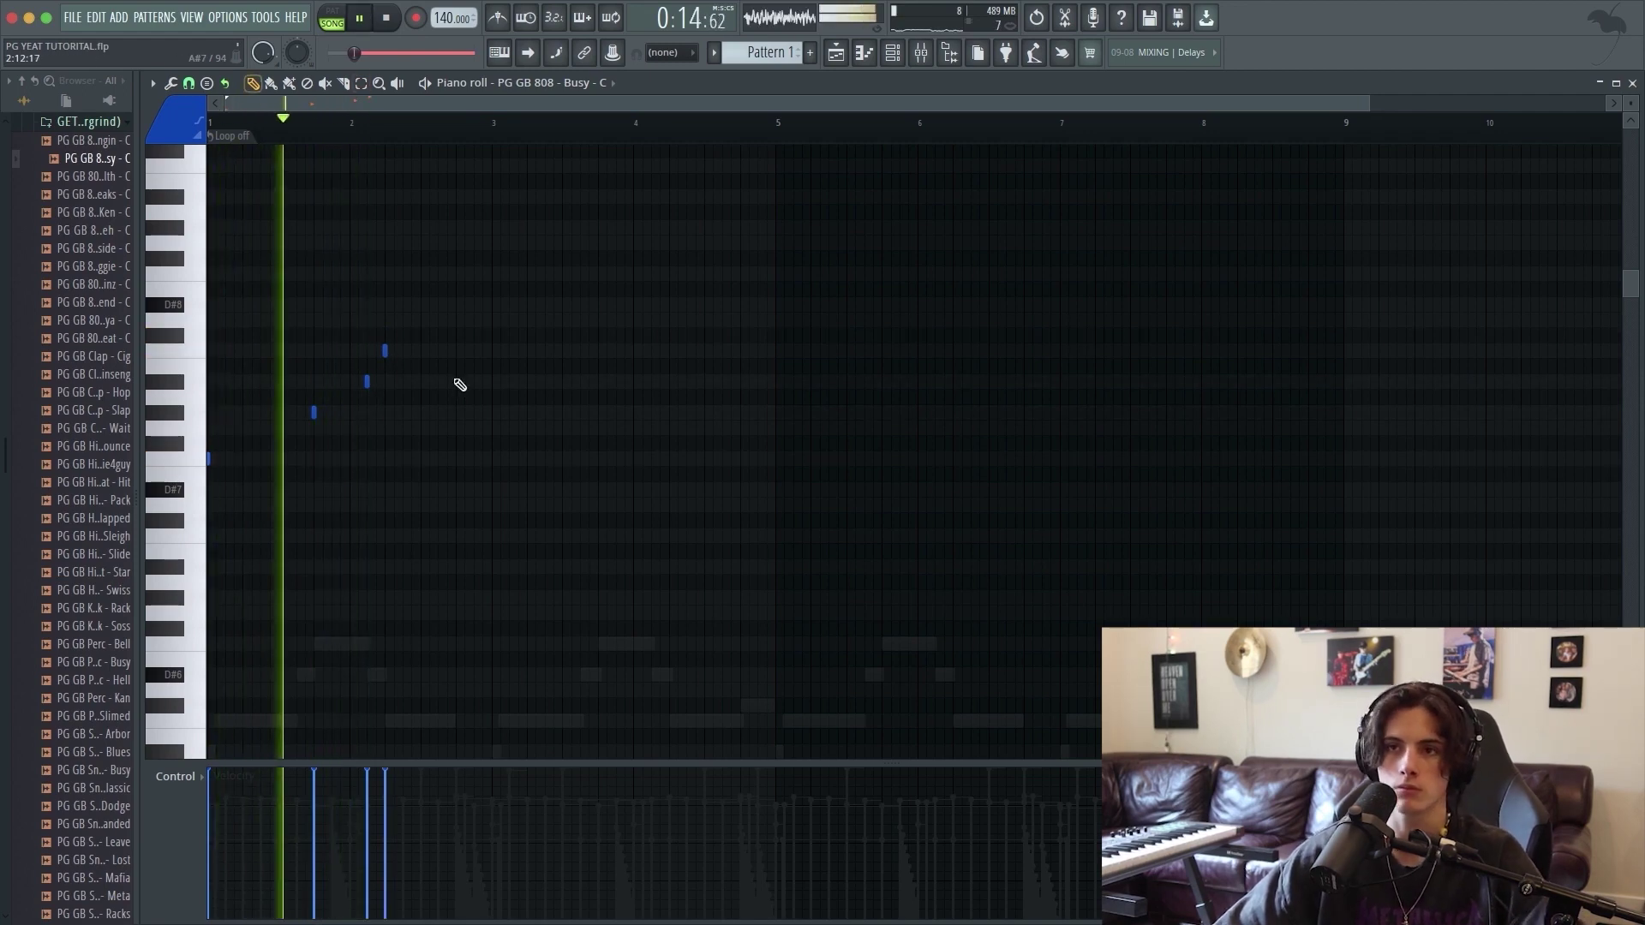
key(space)
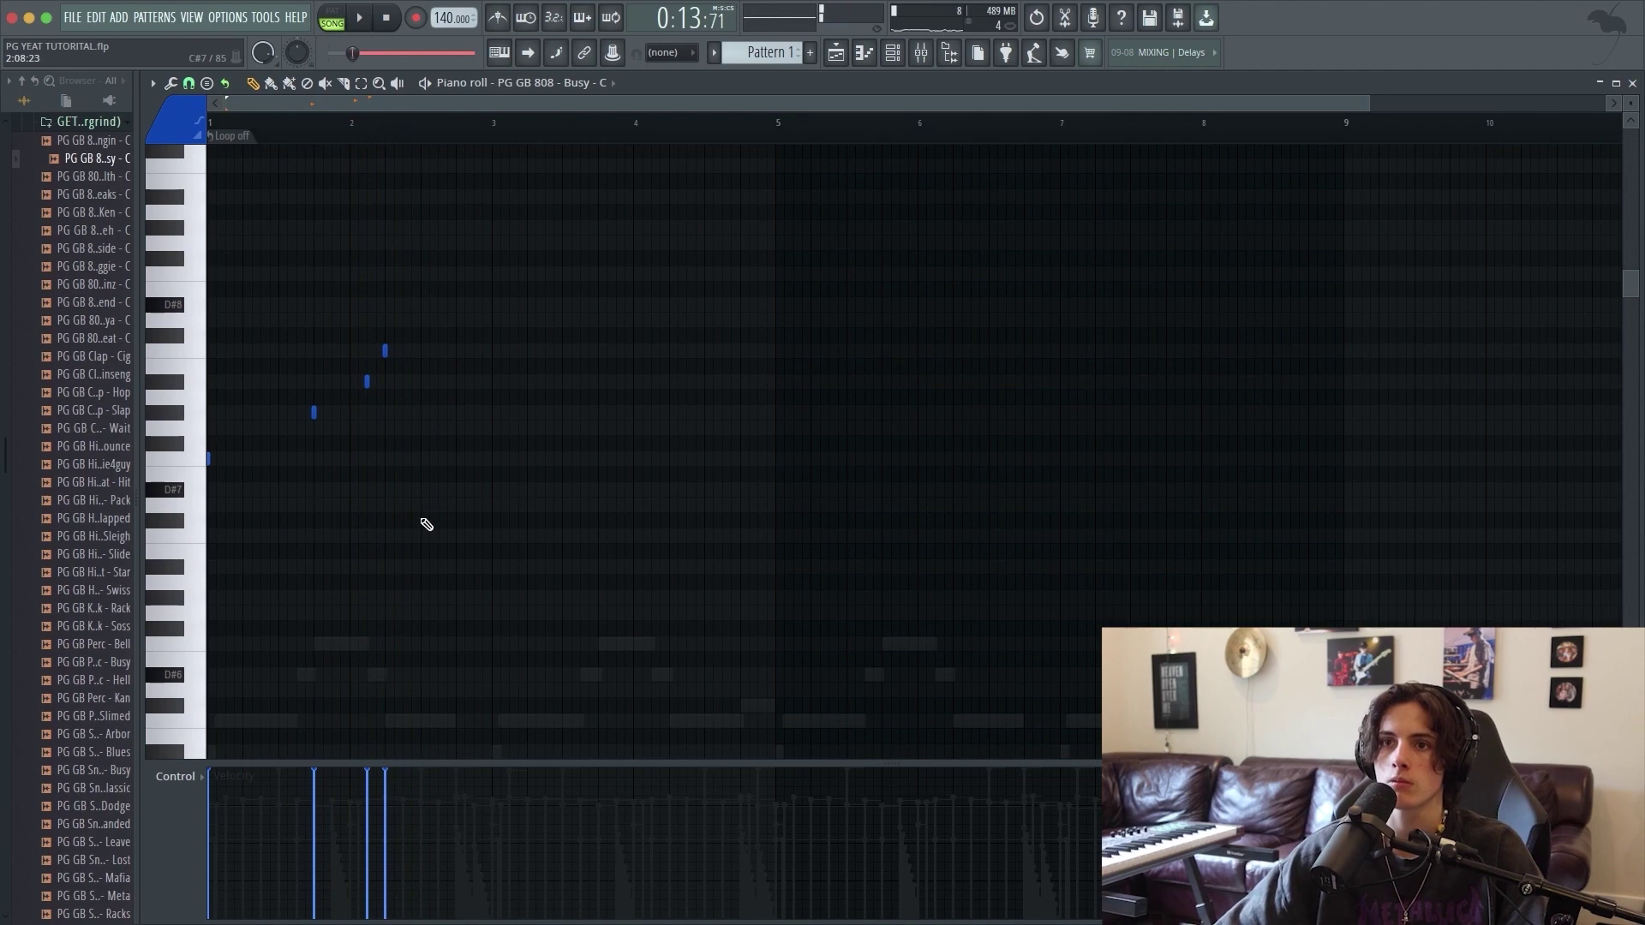
Add an F7 note midway through bar 1's second beat and a C7 on bar 2's third beat, and audition the line.
key(space)
key(space)
key(space)
click(261, 460)
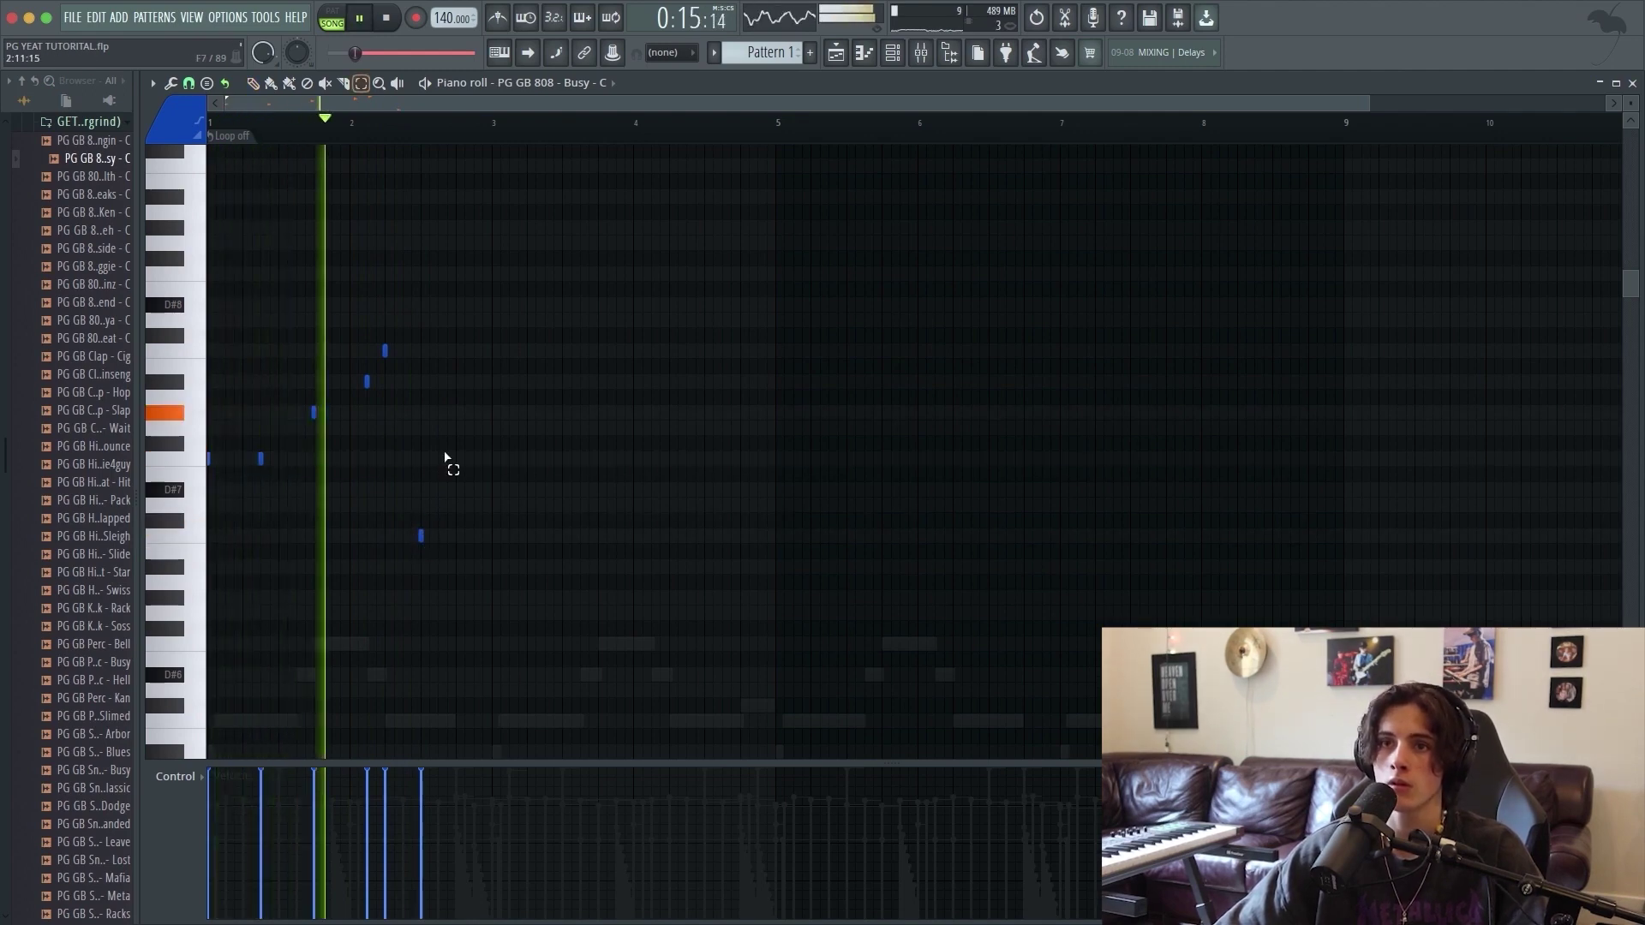
key(space)
key(space)
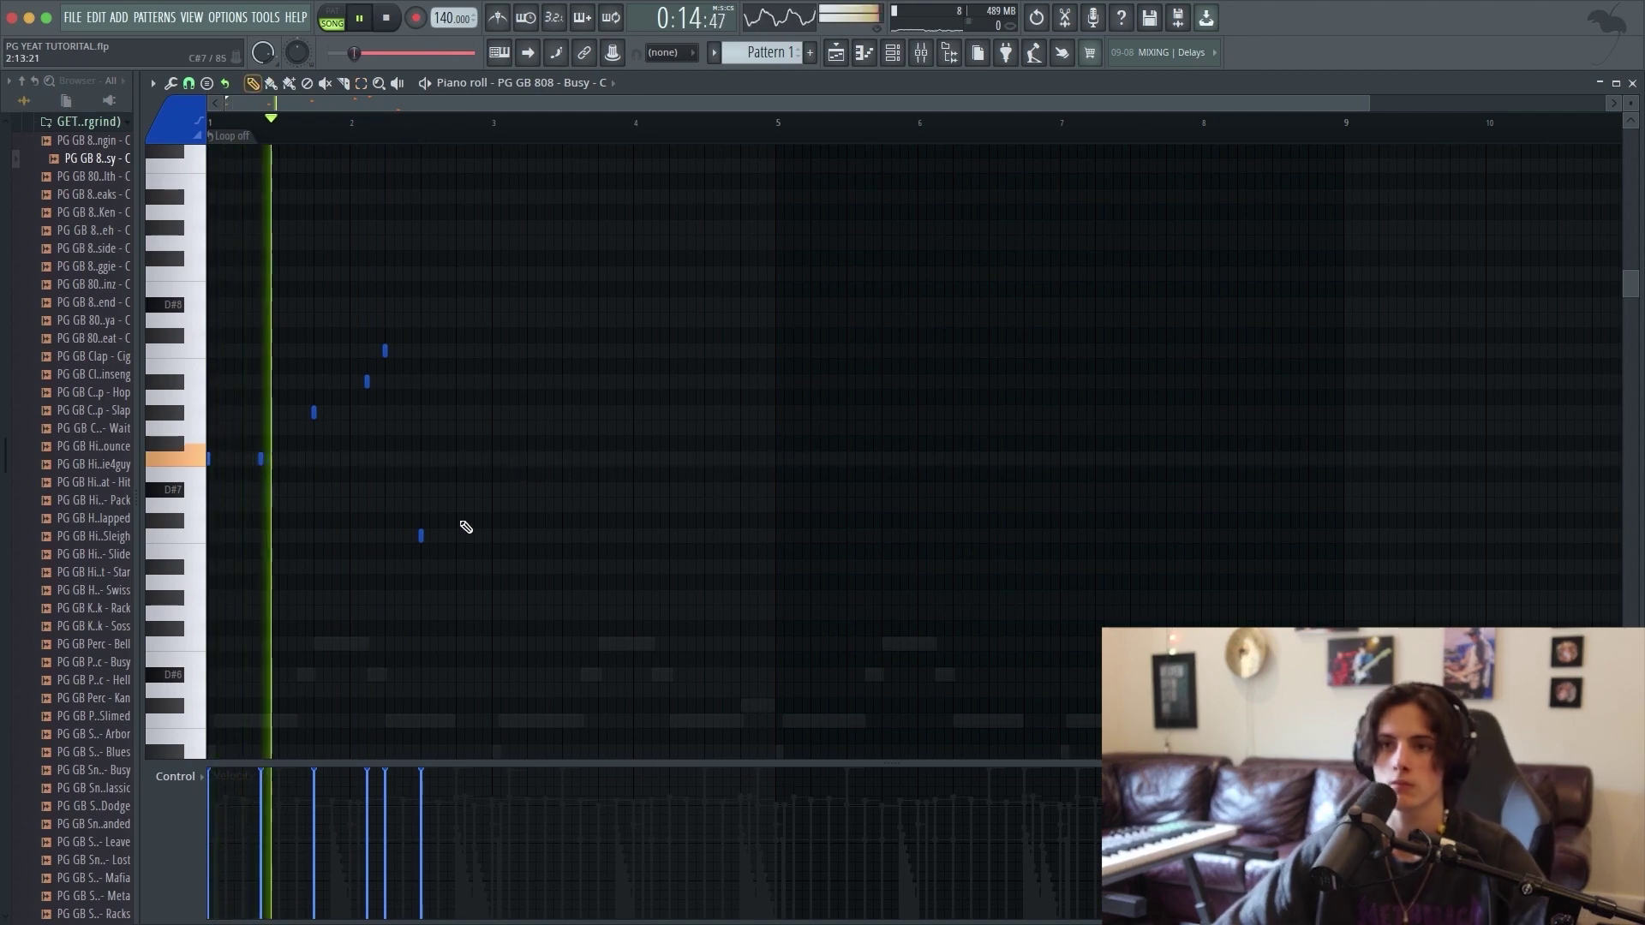
Move bar 2's lowest C half a beat later and add two C# notes in bar 3, one at its start.
drag(420, 537, 443, 541)
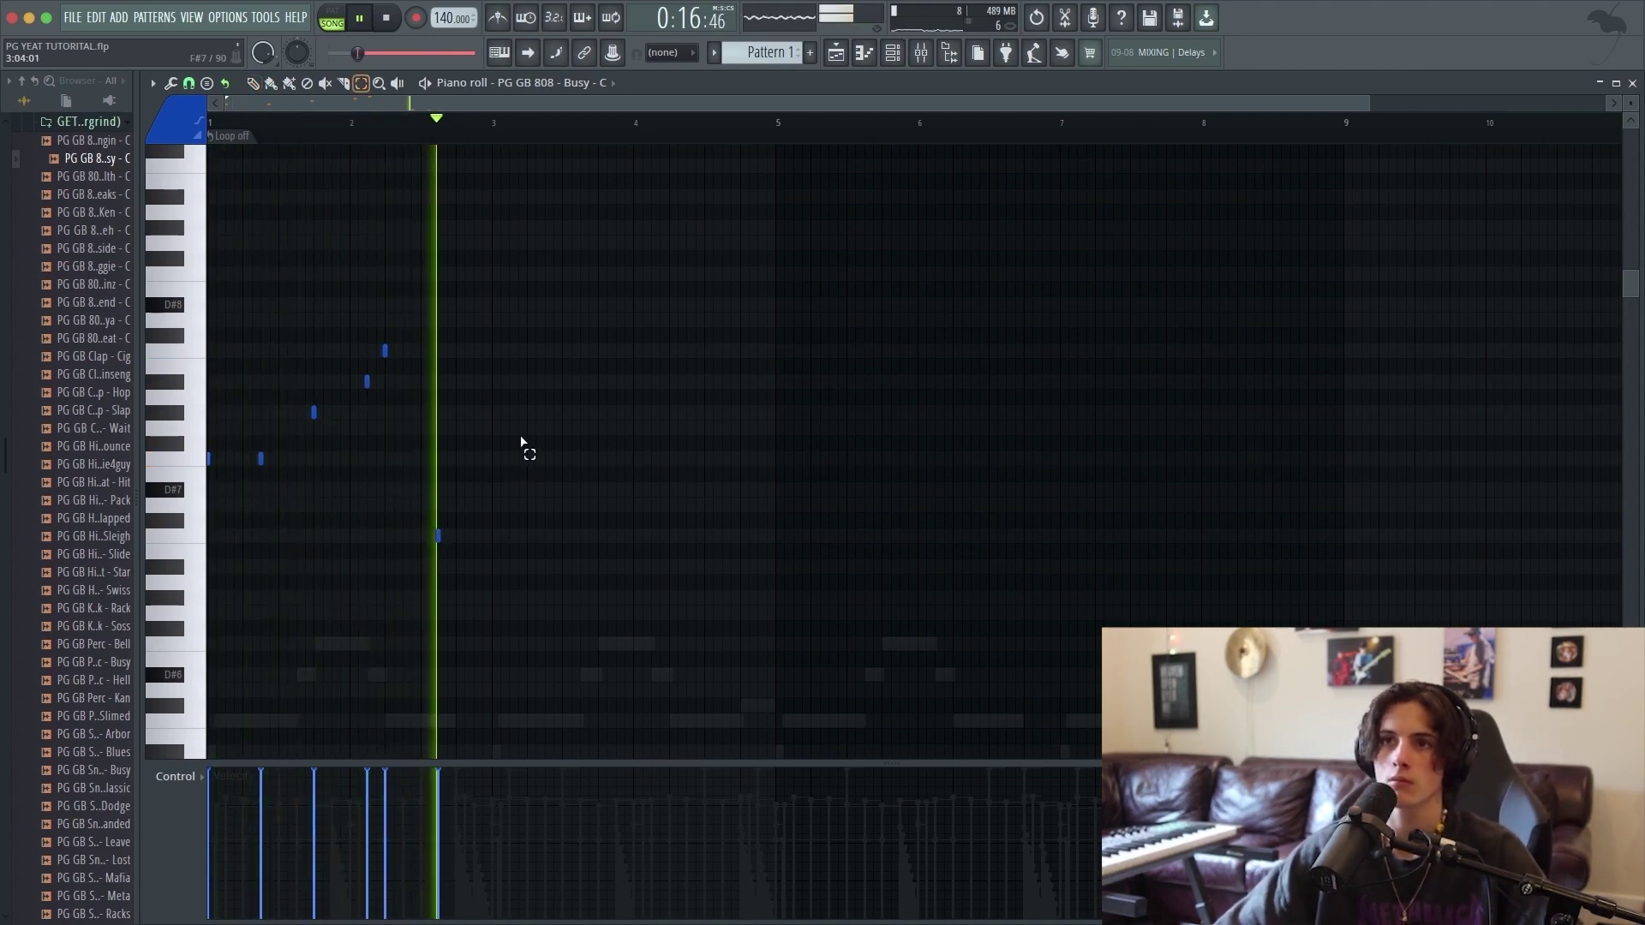
drag(491, 449, 489, 497)
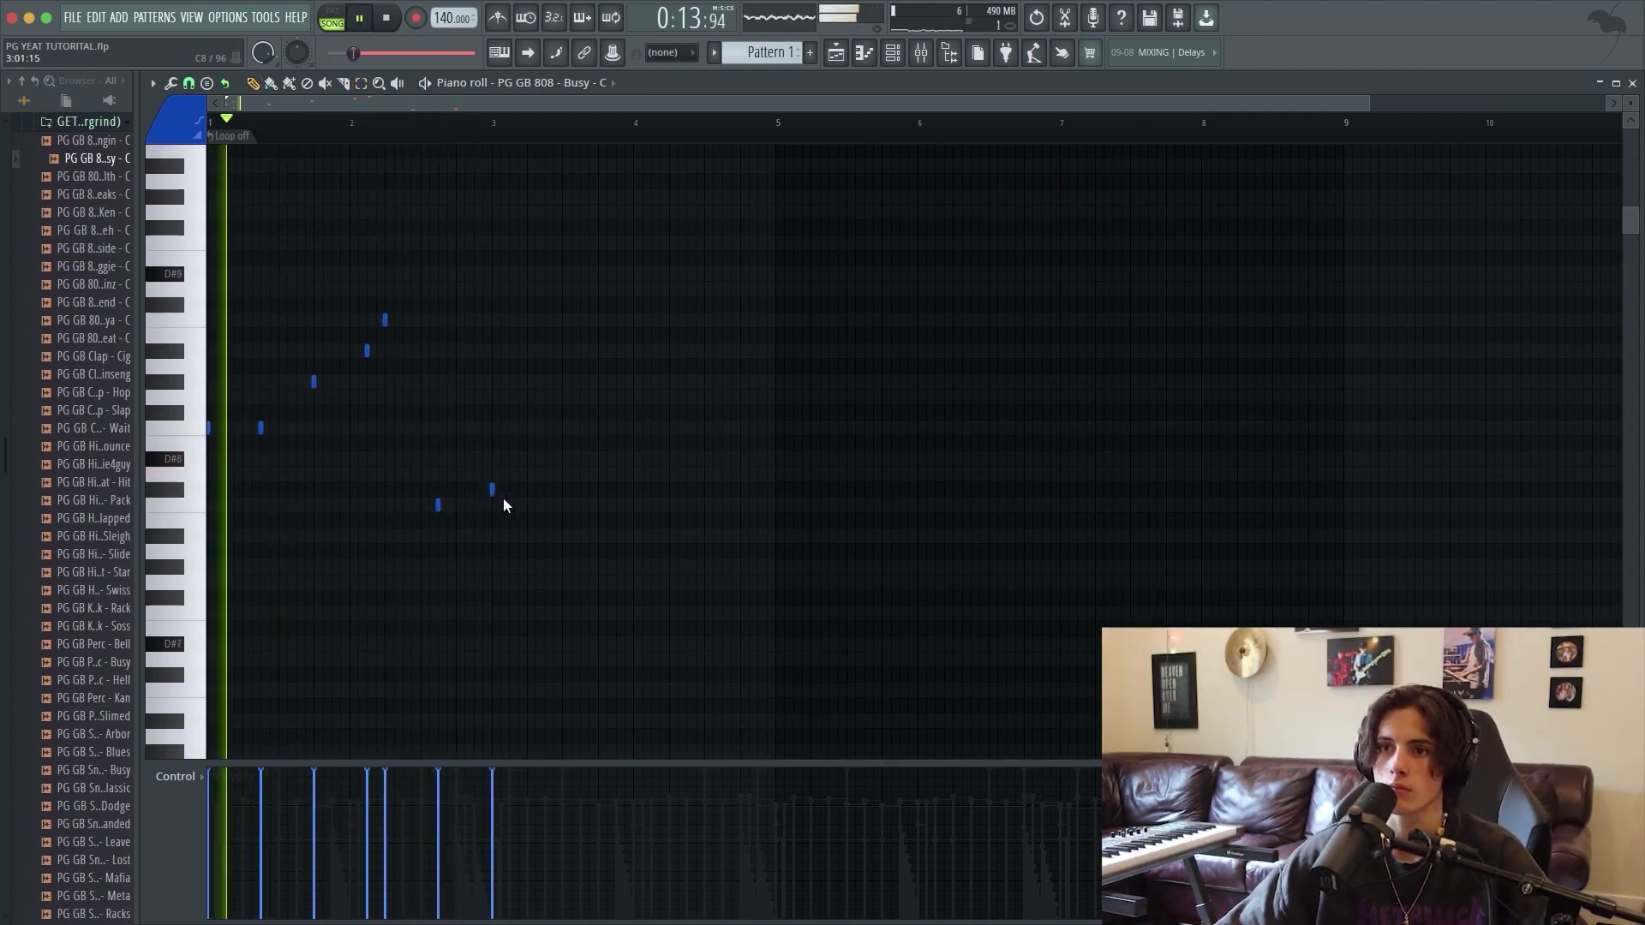
click(544, 490)
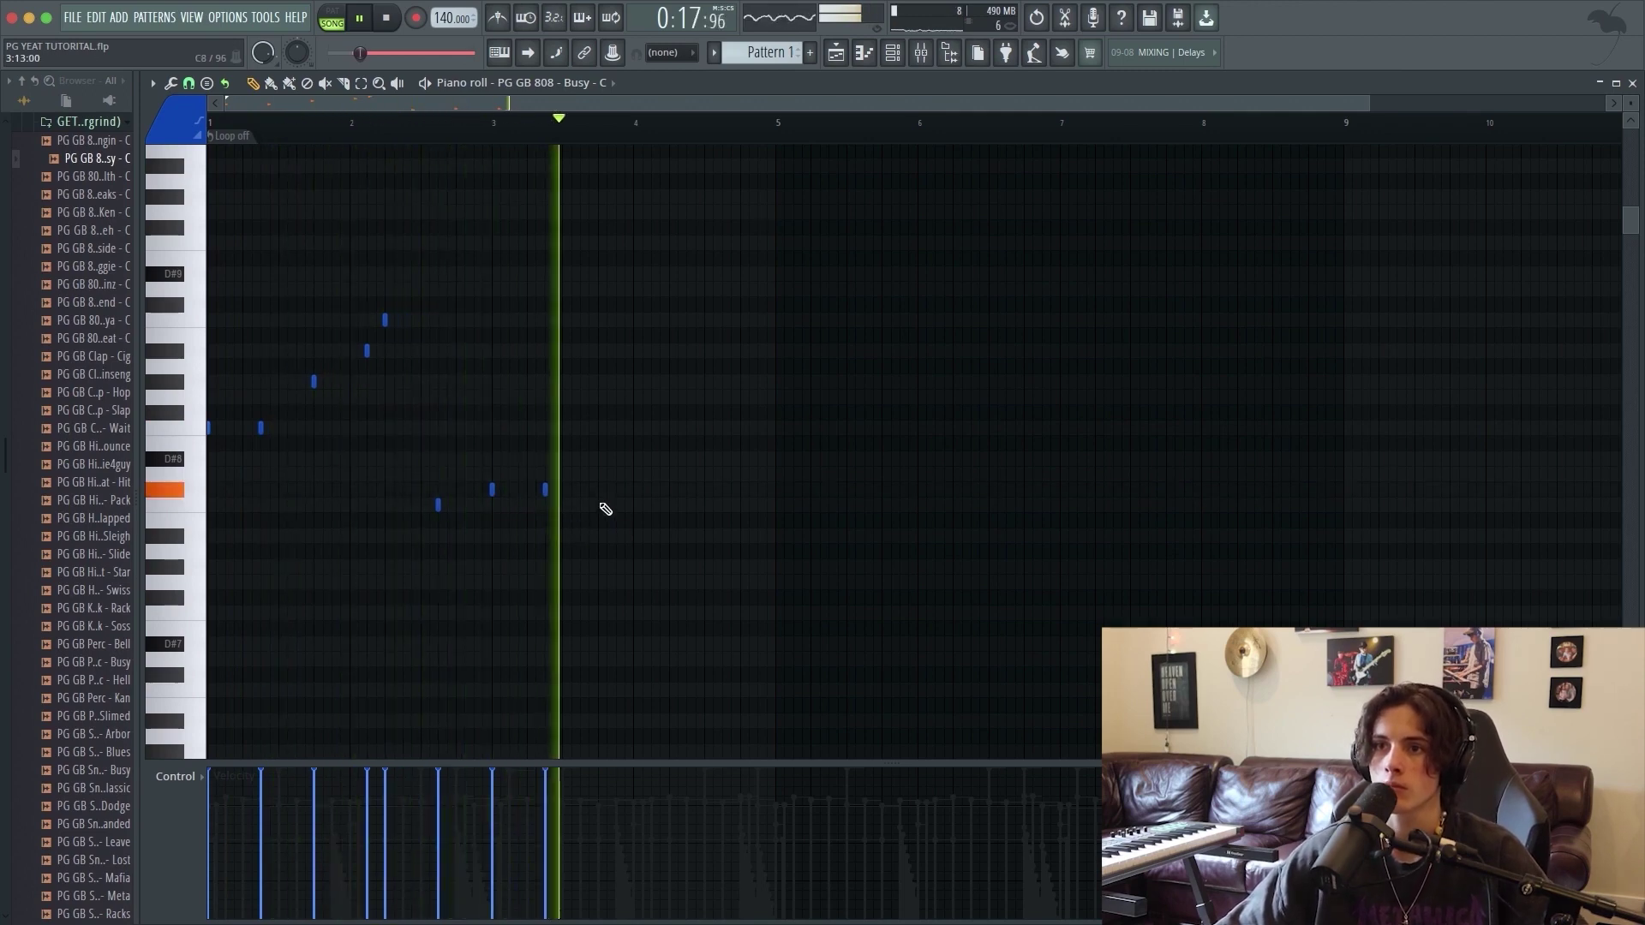
Move bar 2's high C to beat 3 and its low C to beat 4, and delete the second F and second C# notes.
scroll(316, 647, up, 5)
drag(385, 568, 455, 558)
scroll(458, 532, down, 4)
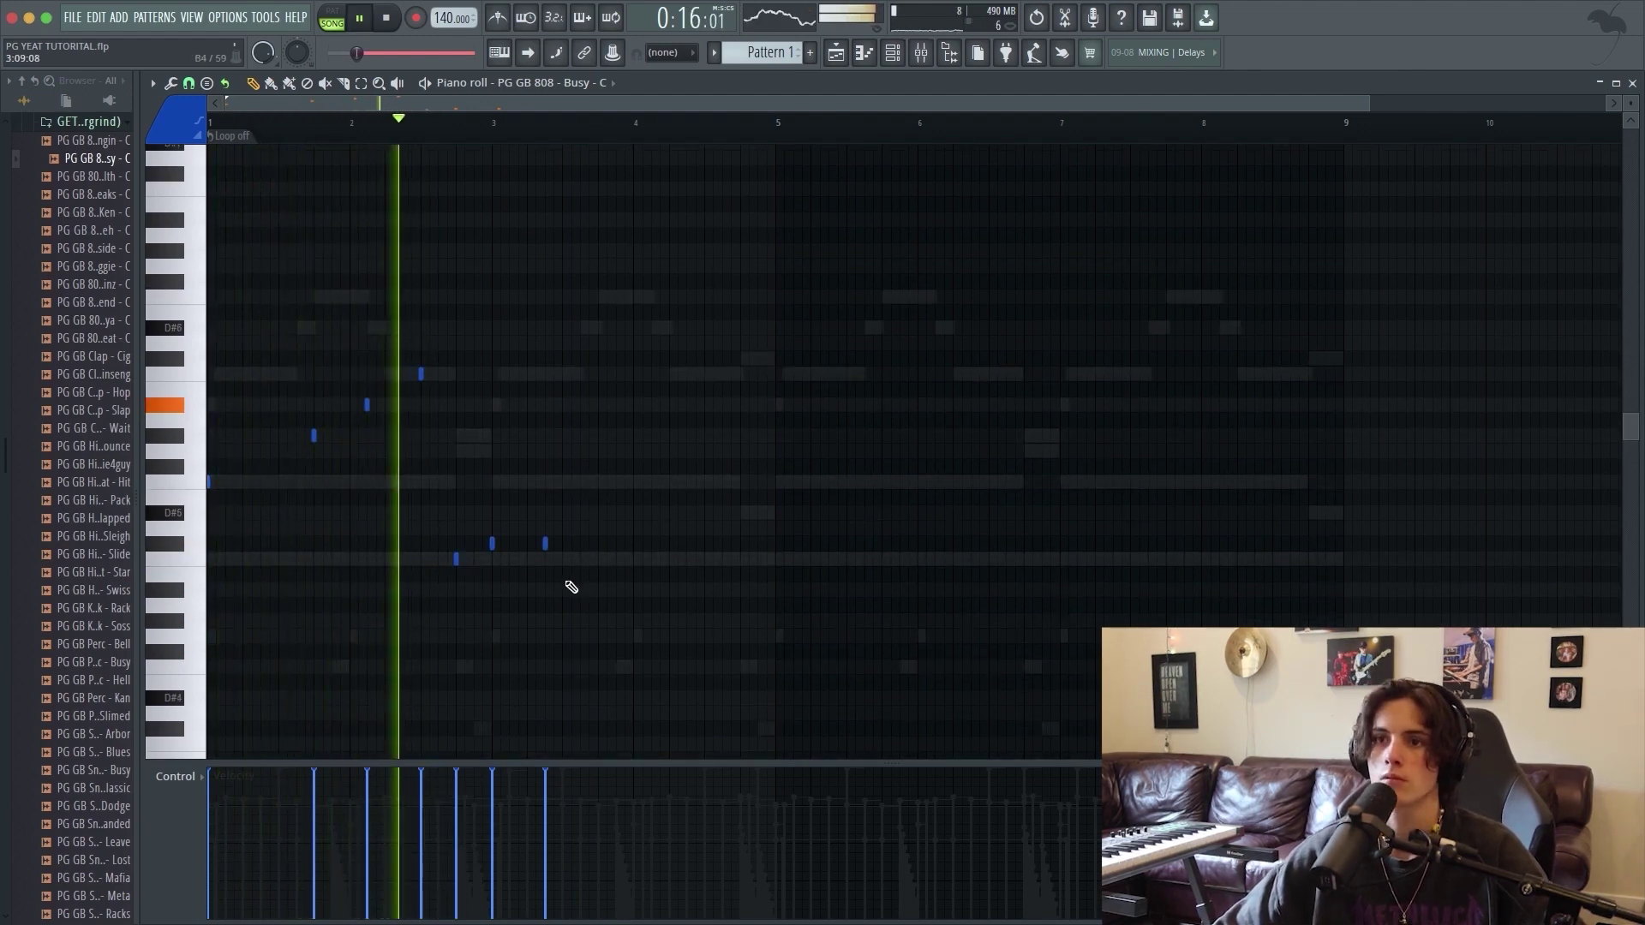
right_click(545, 543)
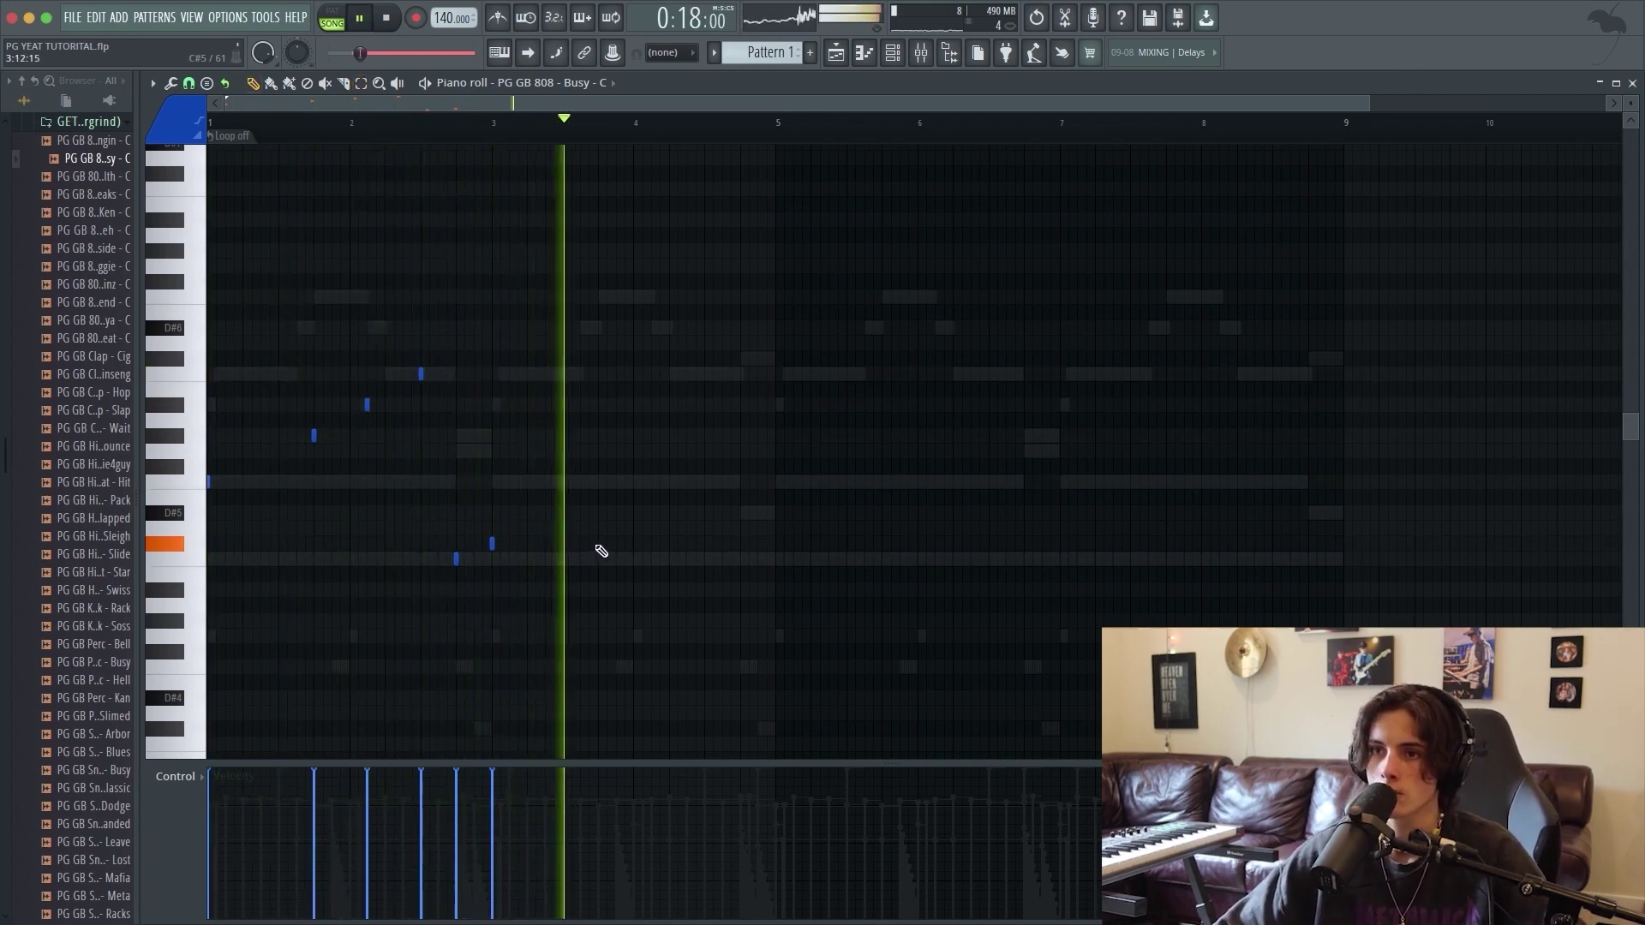
Add C# notes on bar 3's last beat and early in bar 4, and end bar 4 with three short D# and three C notes.
click(598, 543)
click(649, 543)
drag(1147, 559, 1151, 609)
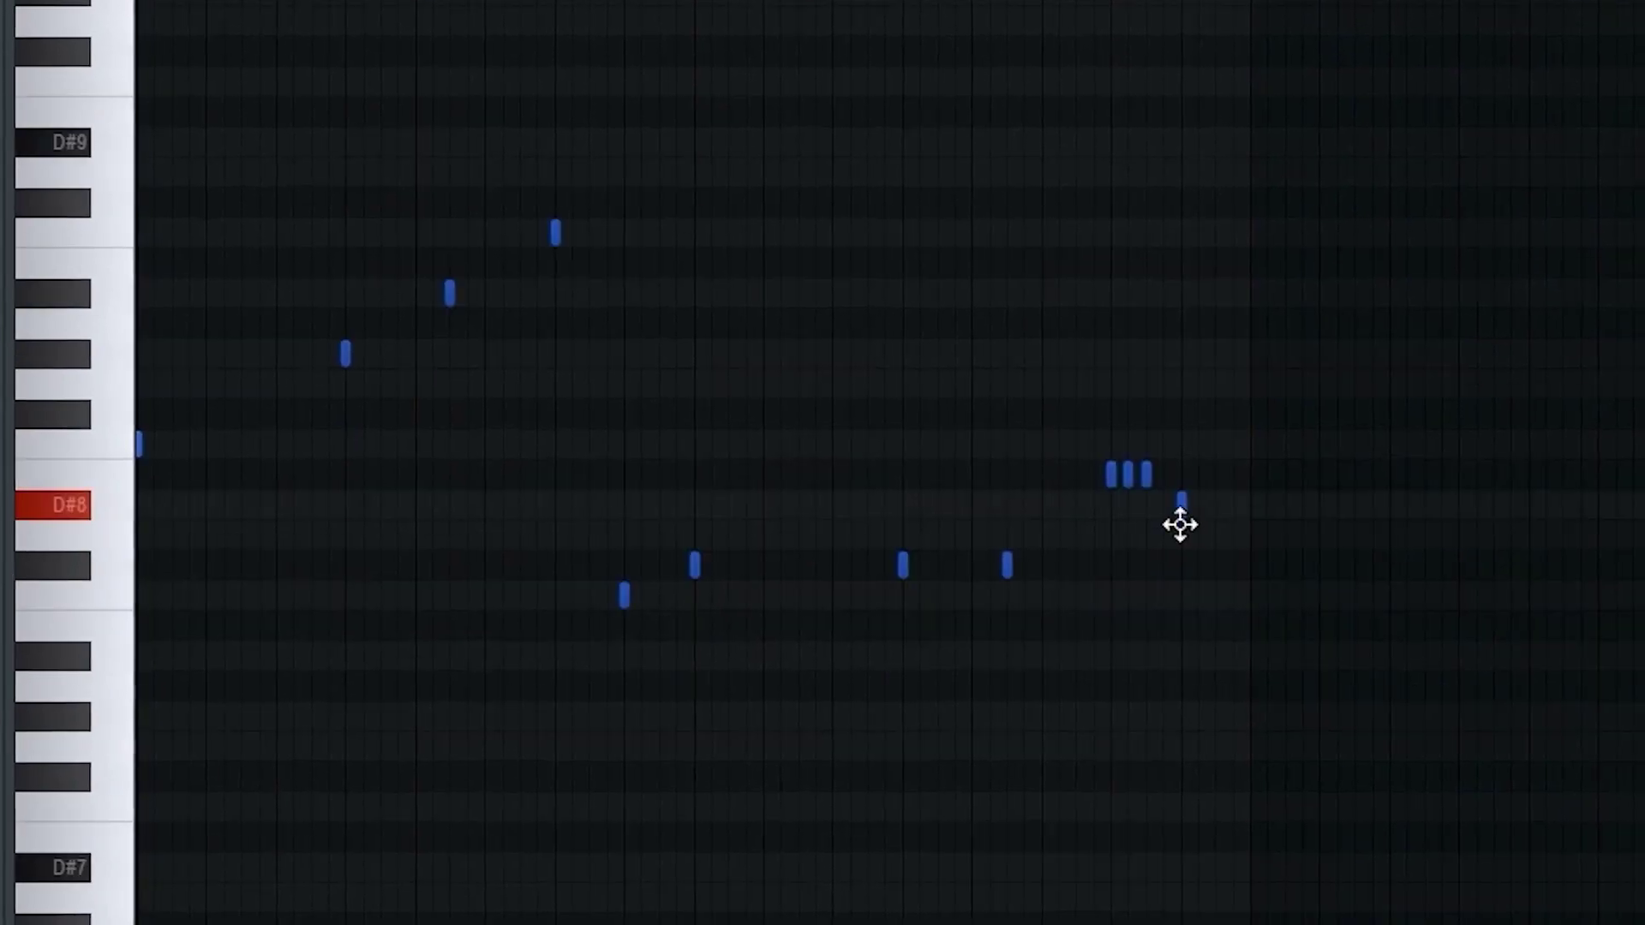
drag(1179, 525, 1172, 609)
click(1189, 595)
click(1205, 595)
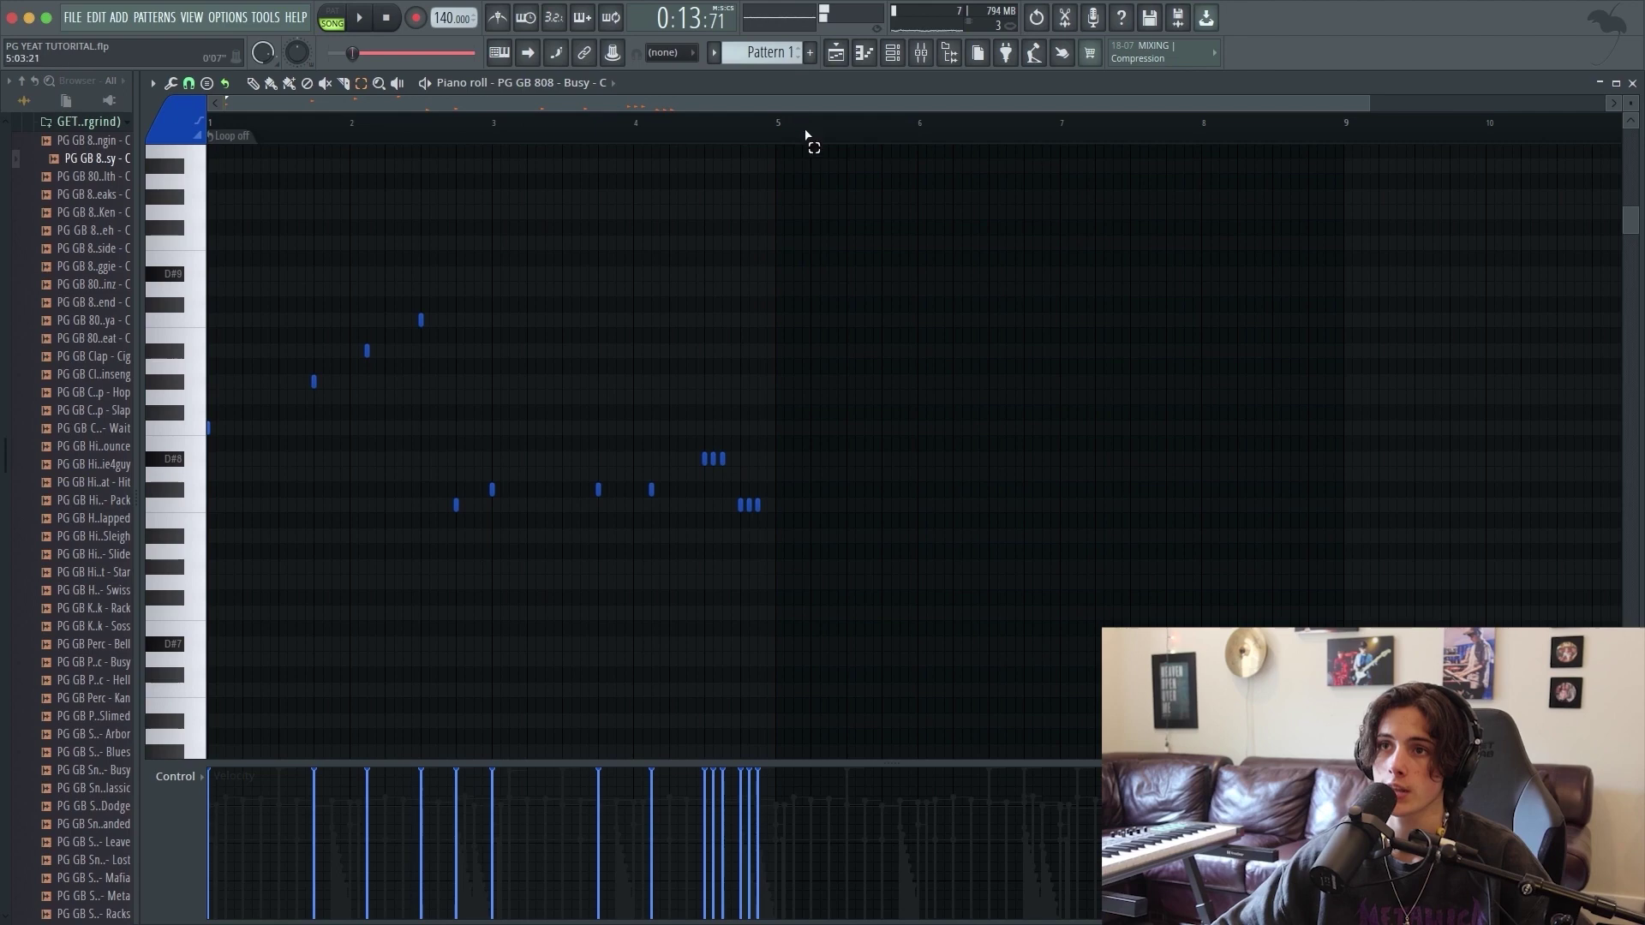
Duplicate the entire four-bar 808 pattern into bars 5 to 8 and clear the selection.
key(ctrl+a)
key(ctrl+b)
click(994, 134)
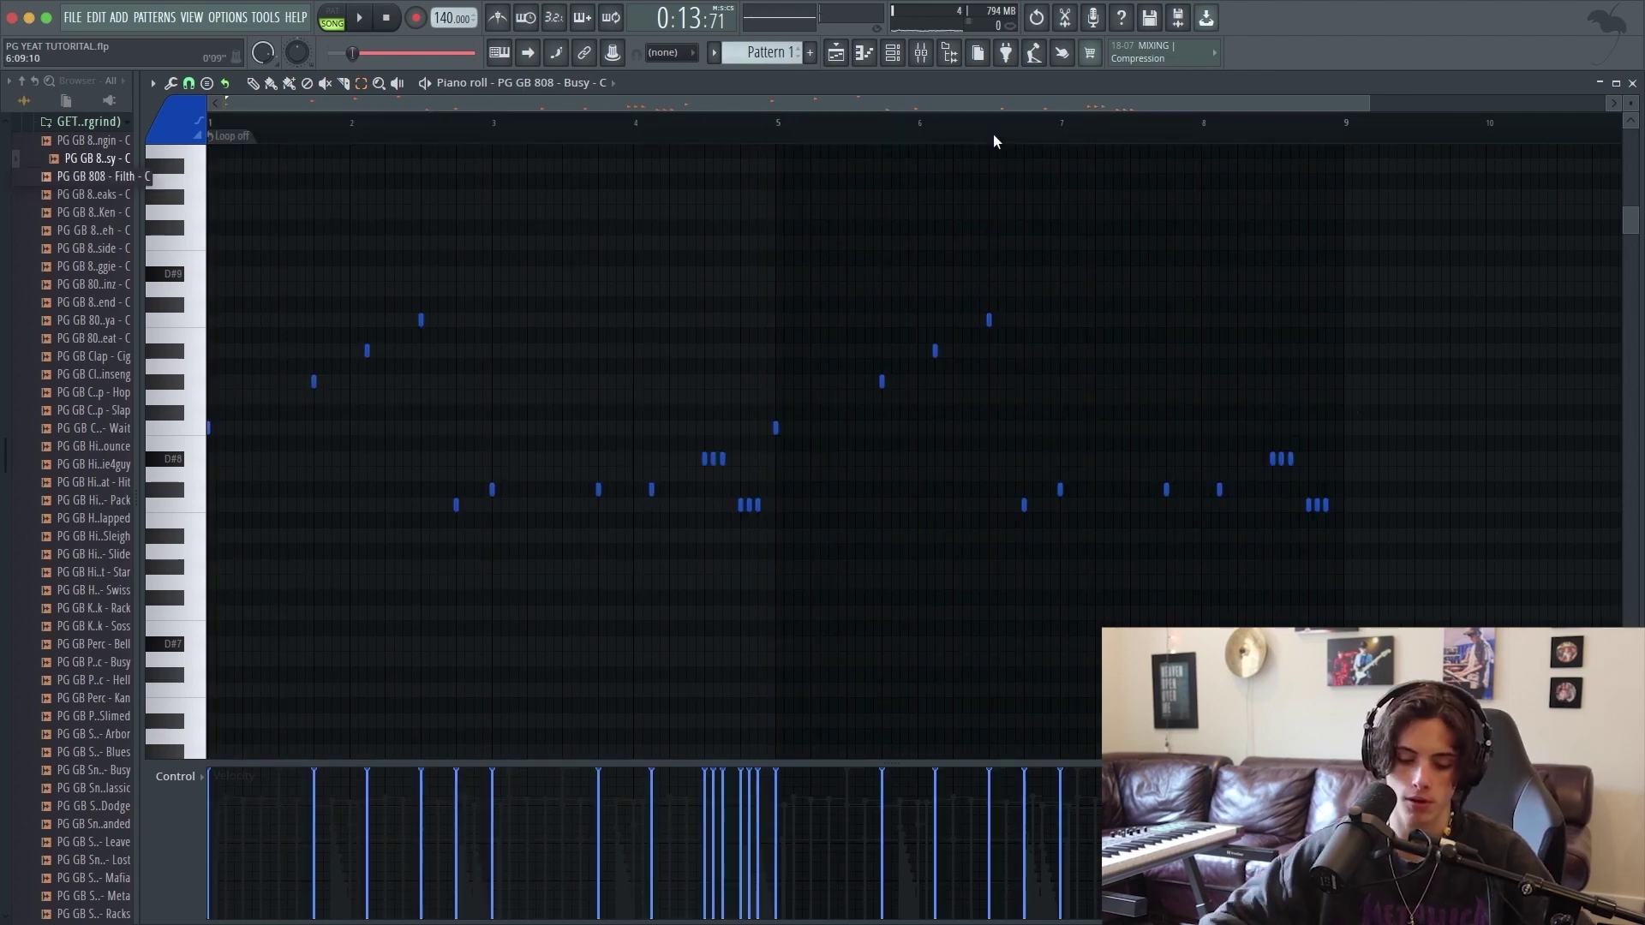
Transpose all the 808 notes down three octaves so the line starts on F5.
key(ctrl+Down)
key(ctrl+Down)
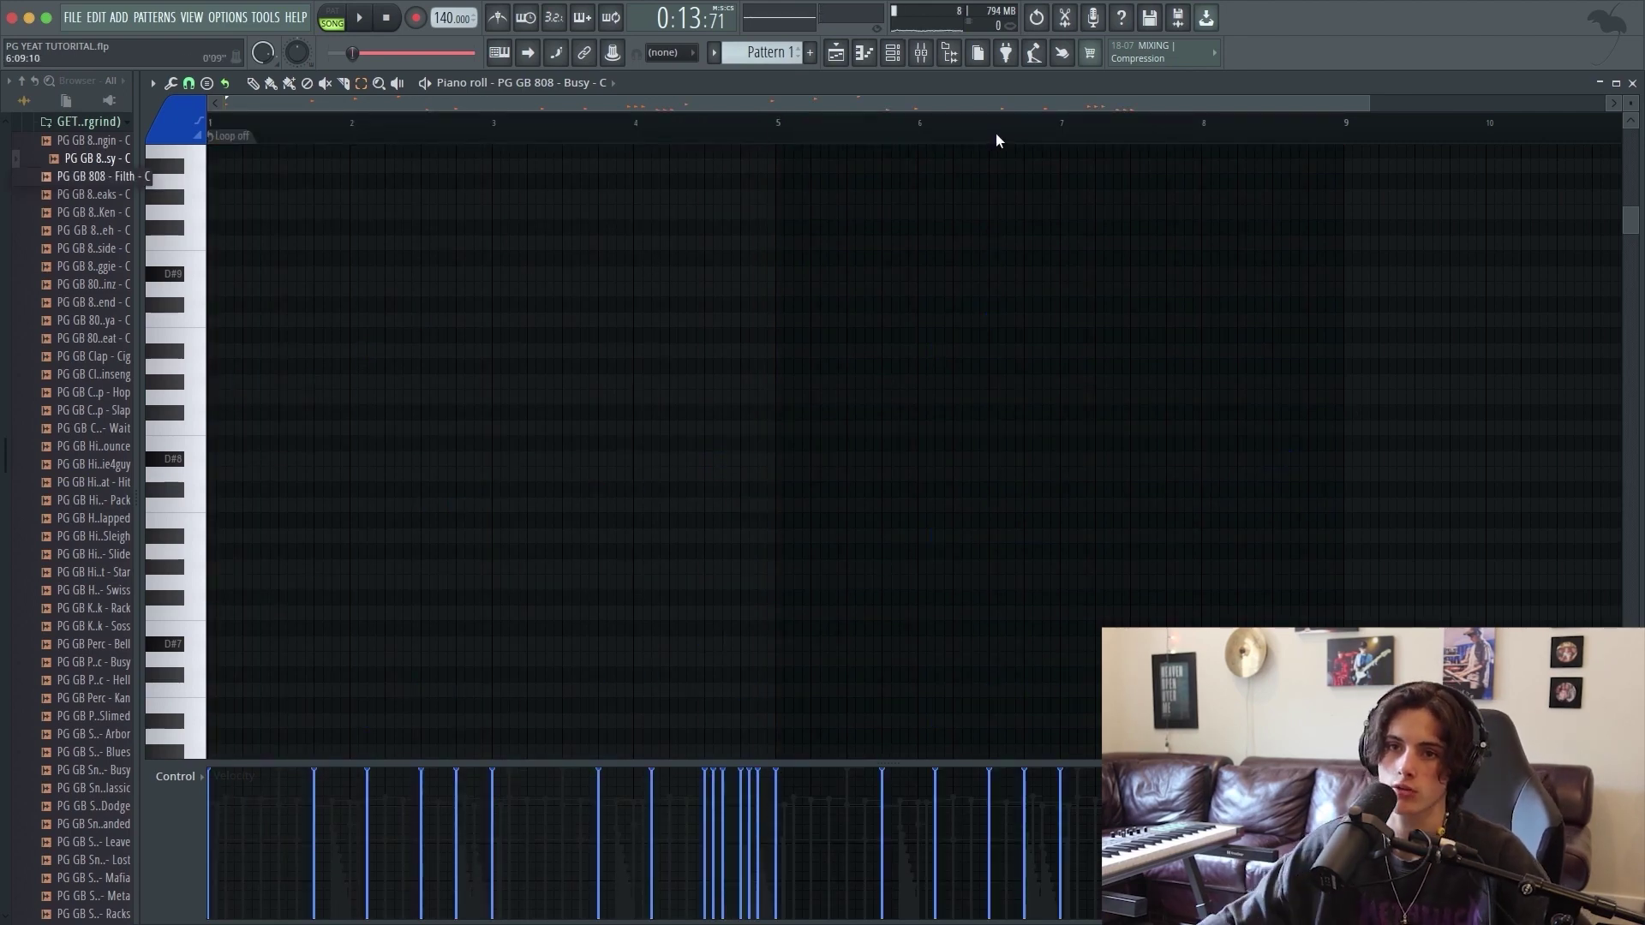
scroll(1050, 540, down, 10)
Apply quick legato to the 808 notes during playback and extend the last C5 to the end of bar 8.
key(space)
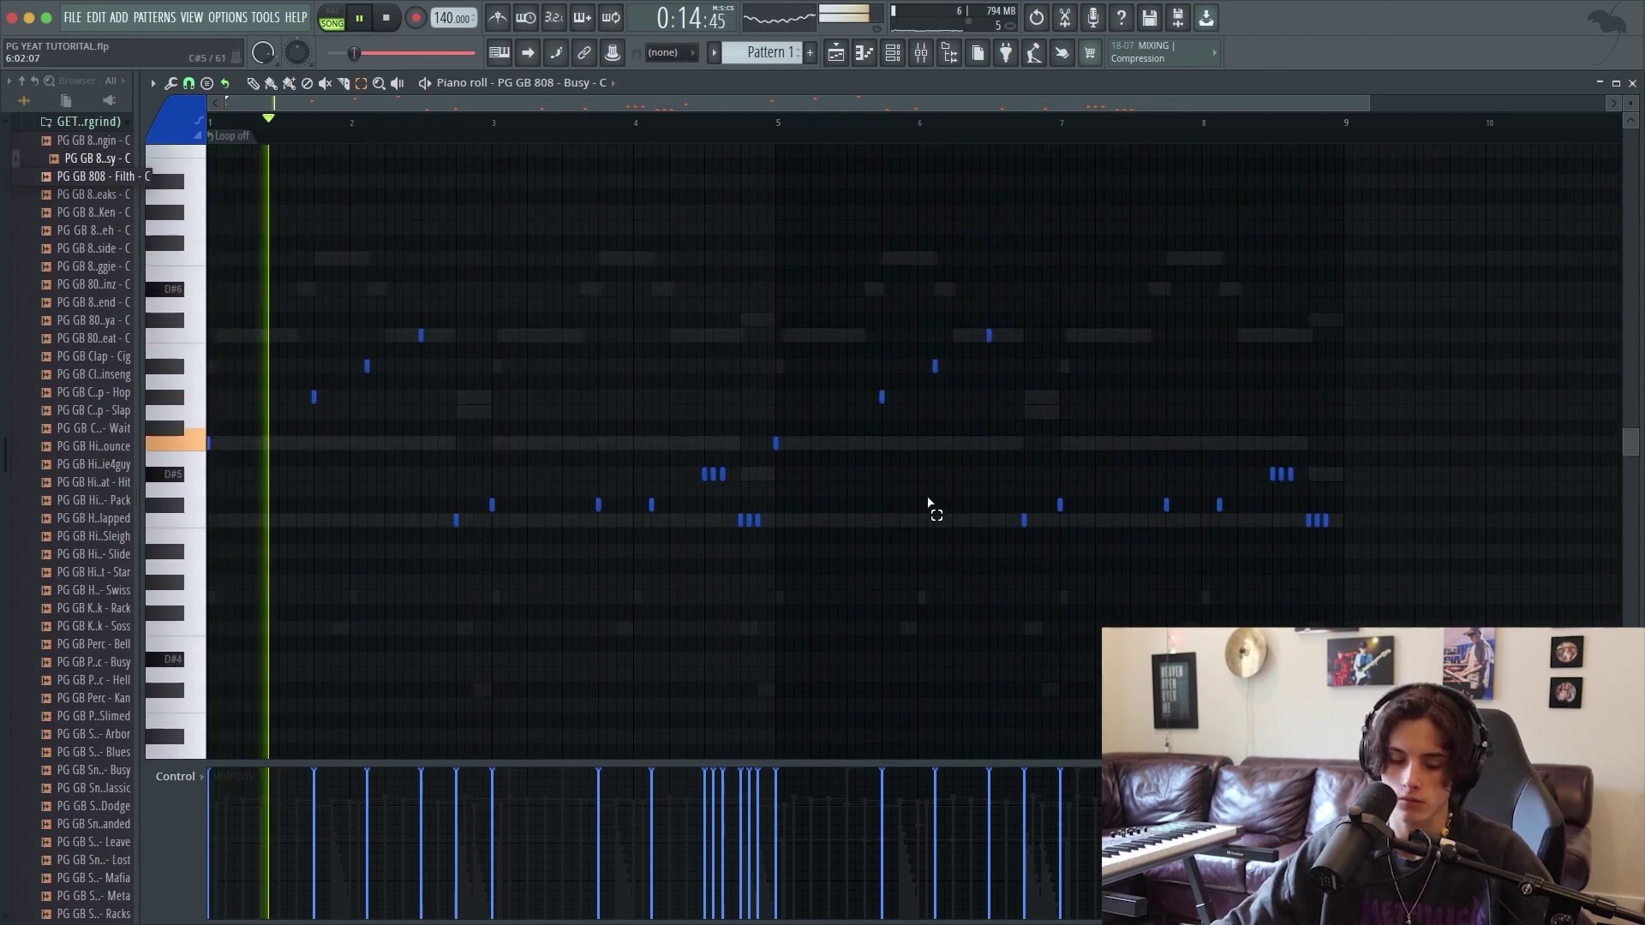
key(ctrl+l)
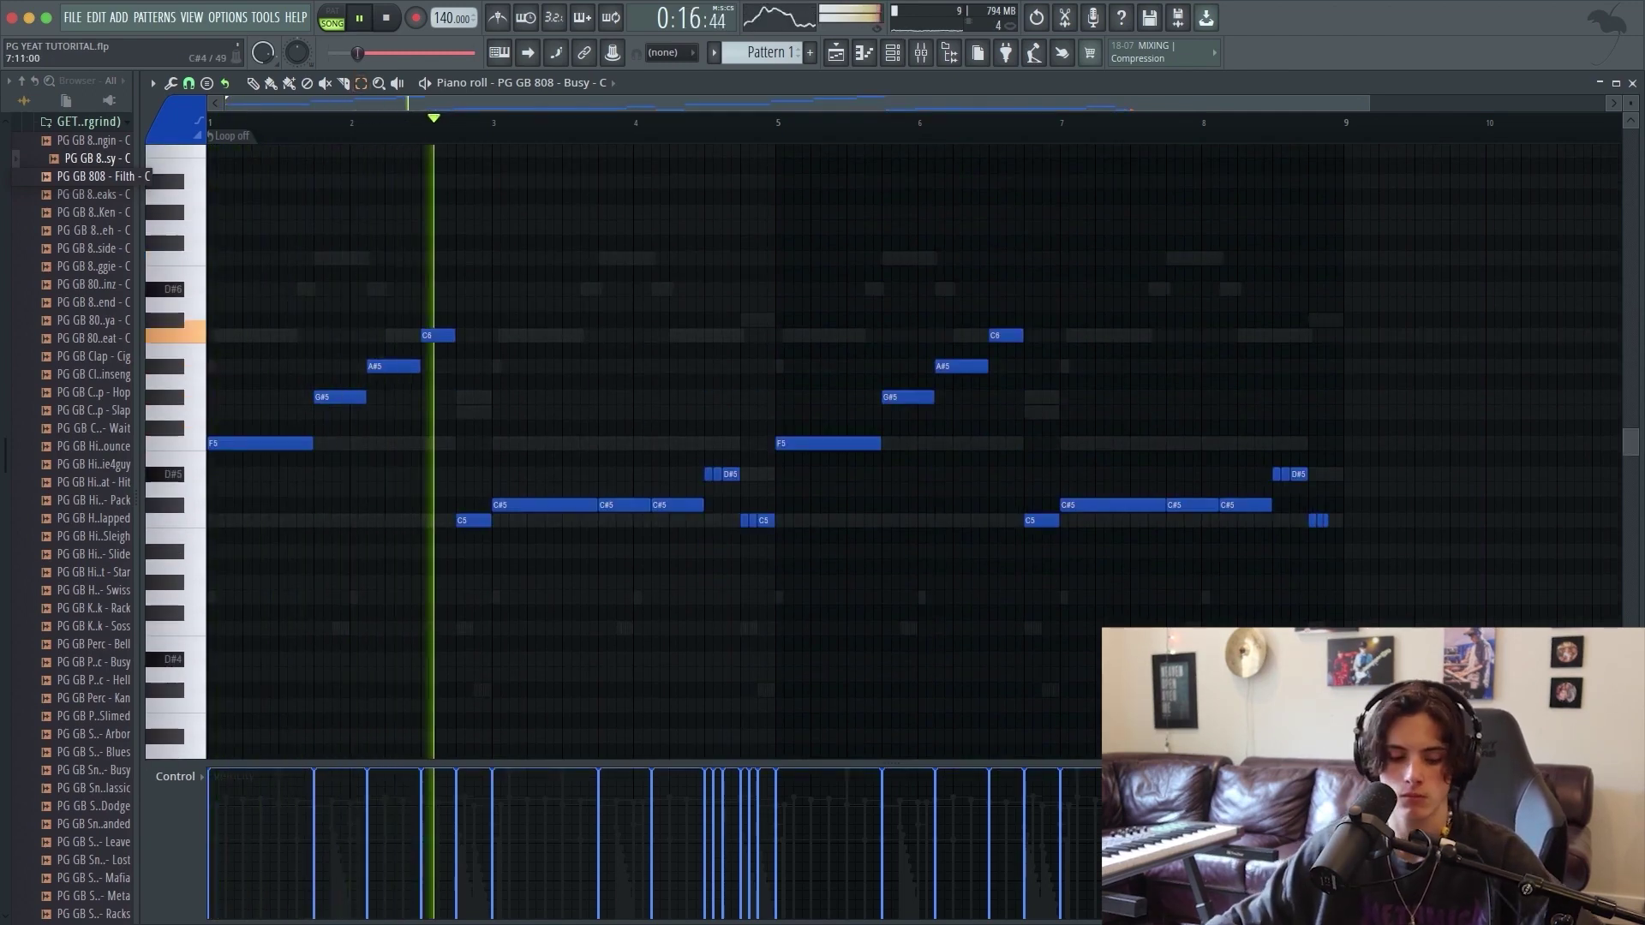
drag(1330, 524, 1343, 523)
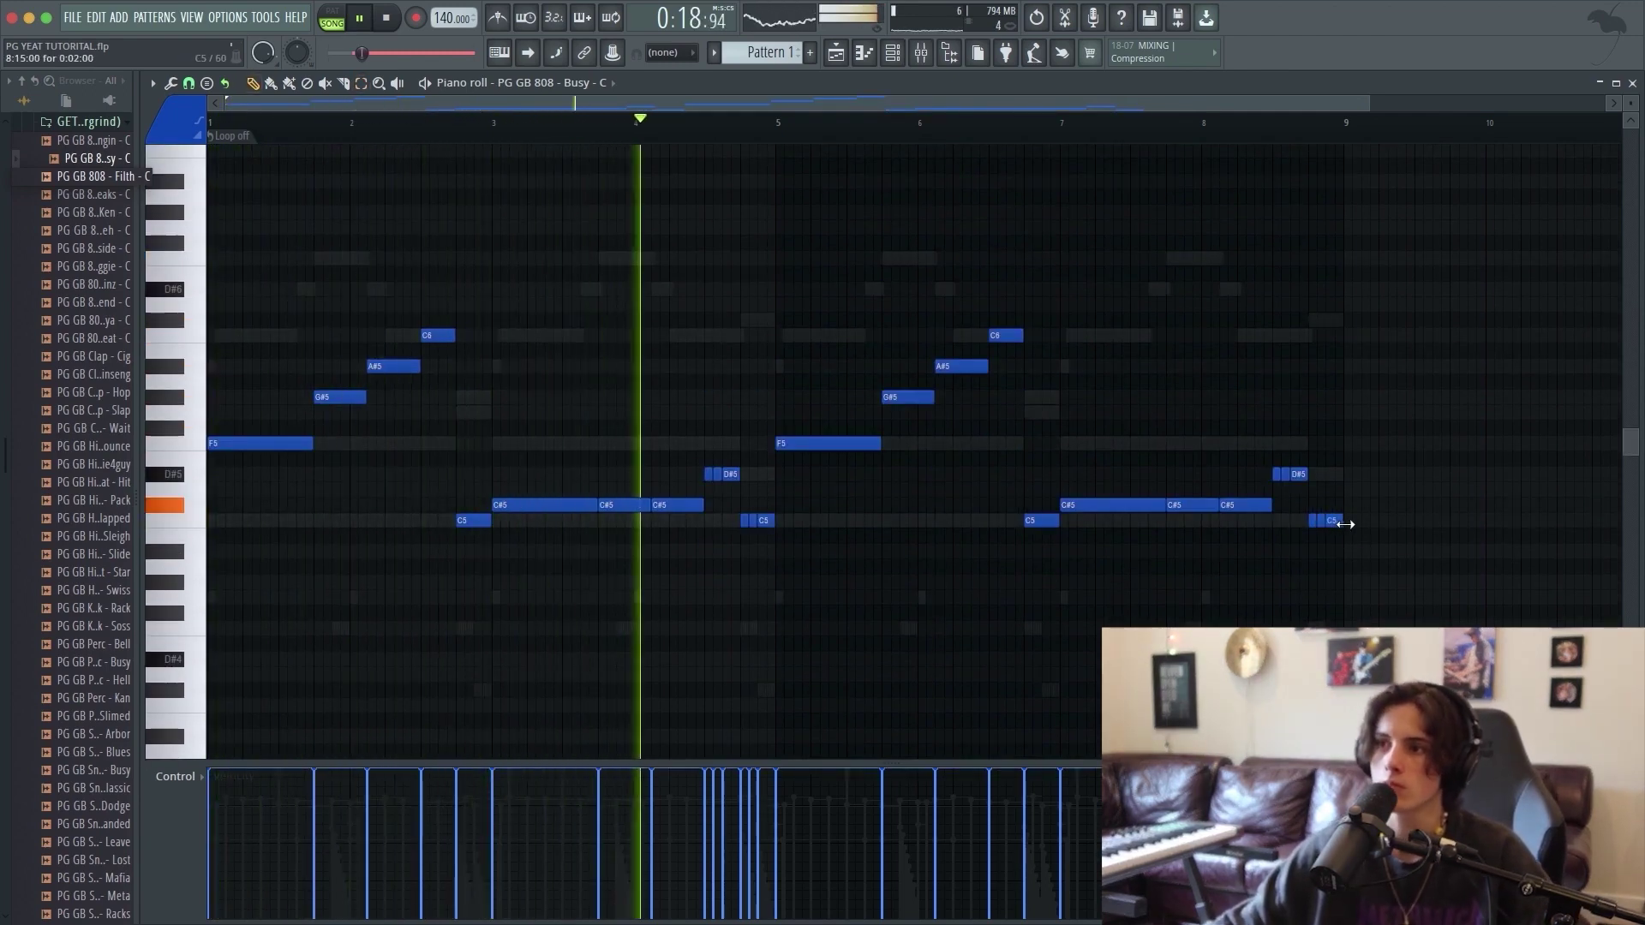
Raise the 808 mixer track's volume to about 105%, check the master track, and close the mixer.
click(919, 54)
drag(746, 551, 747, 537)
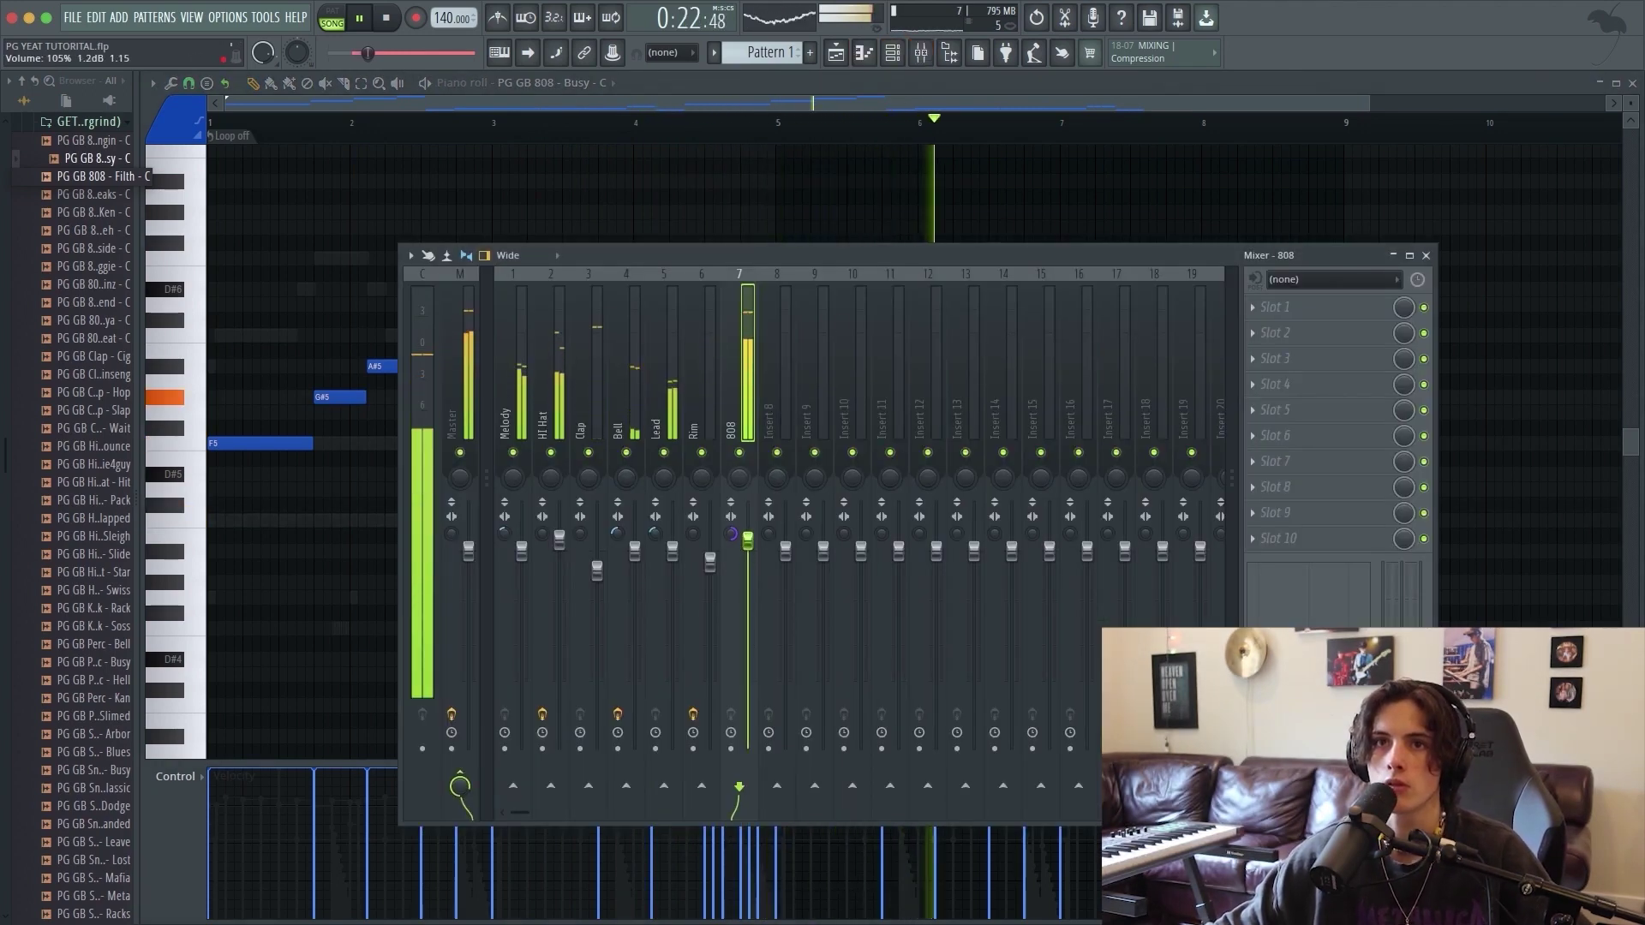
click(471, 390)
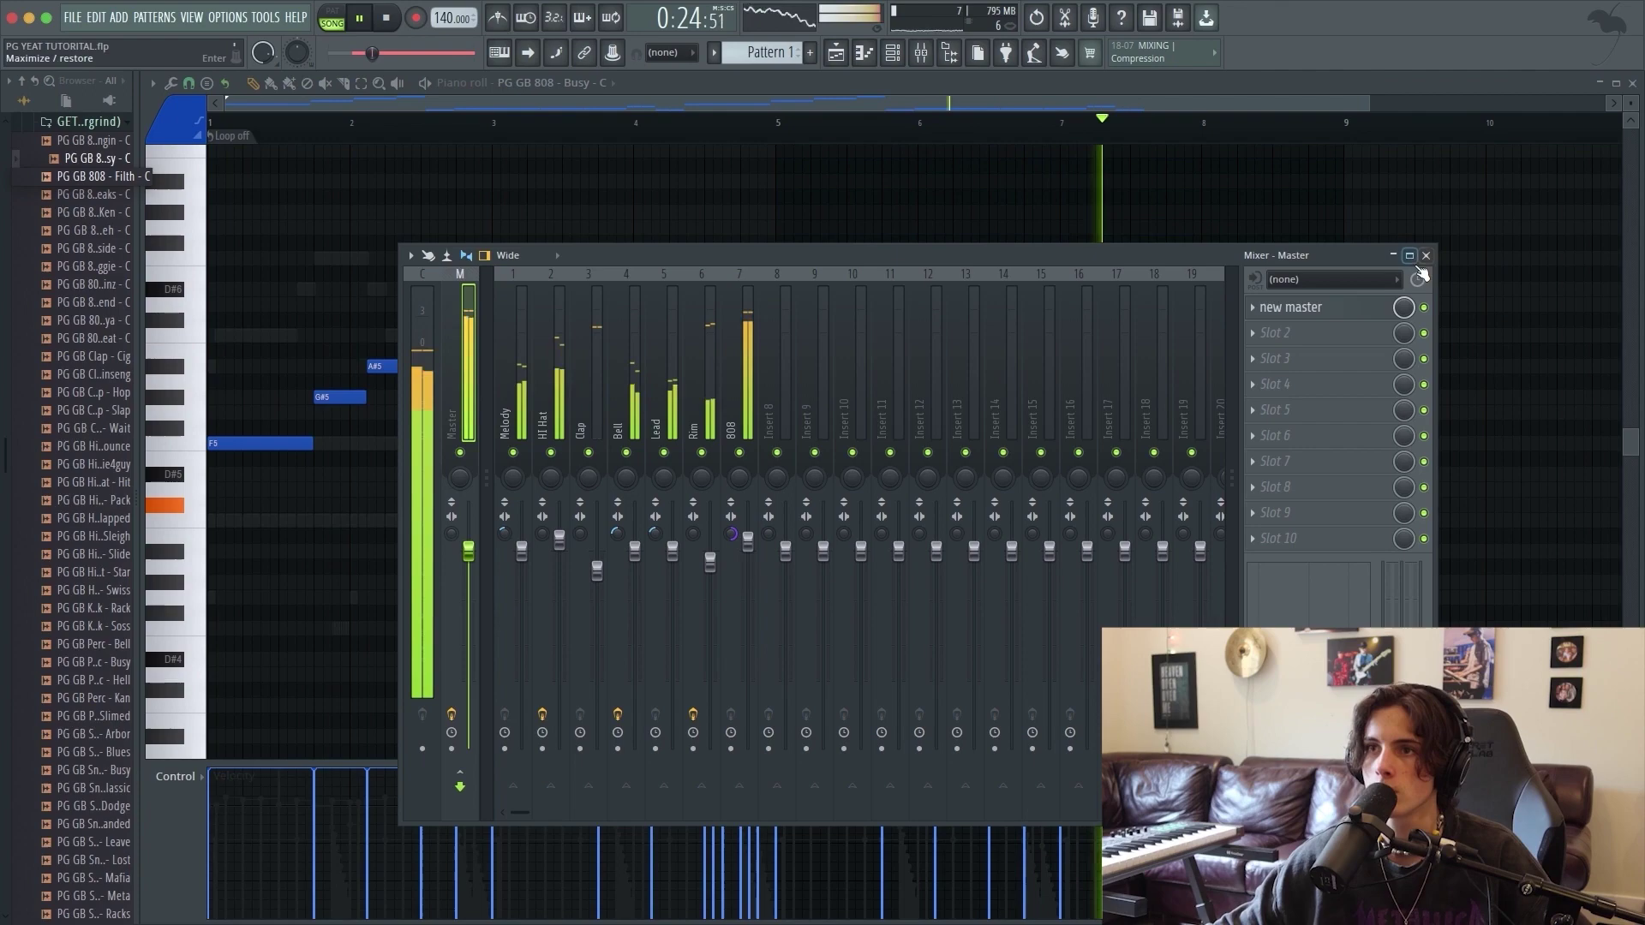
click(1426, 256)
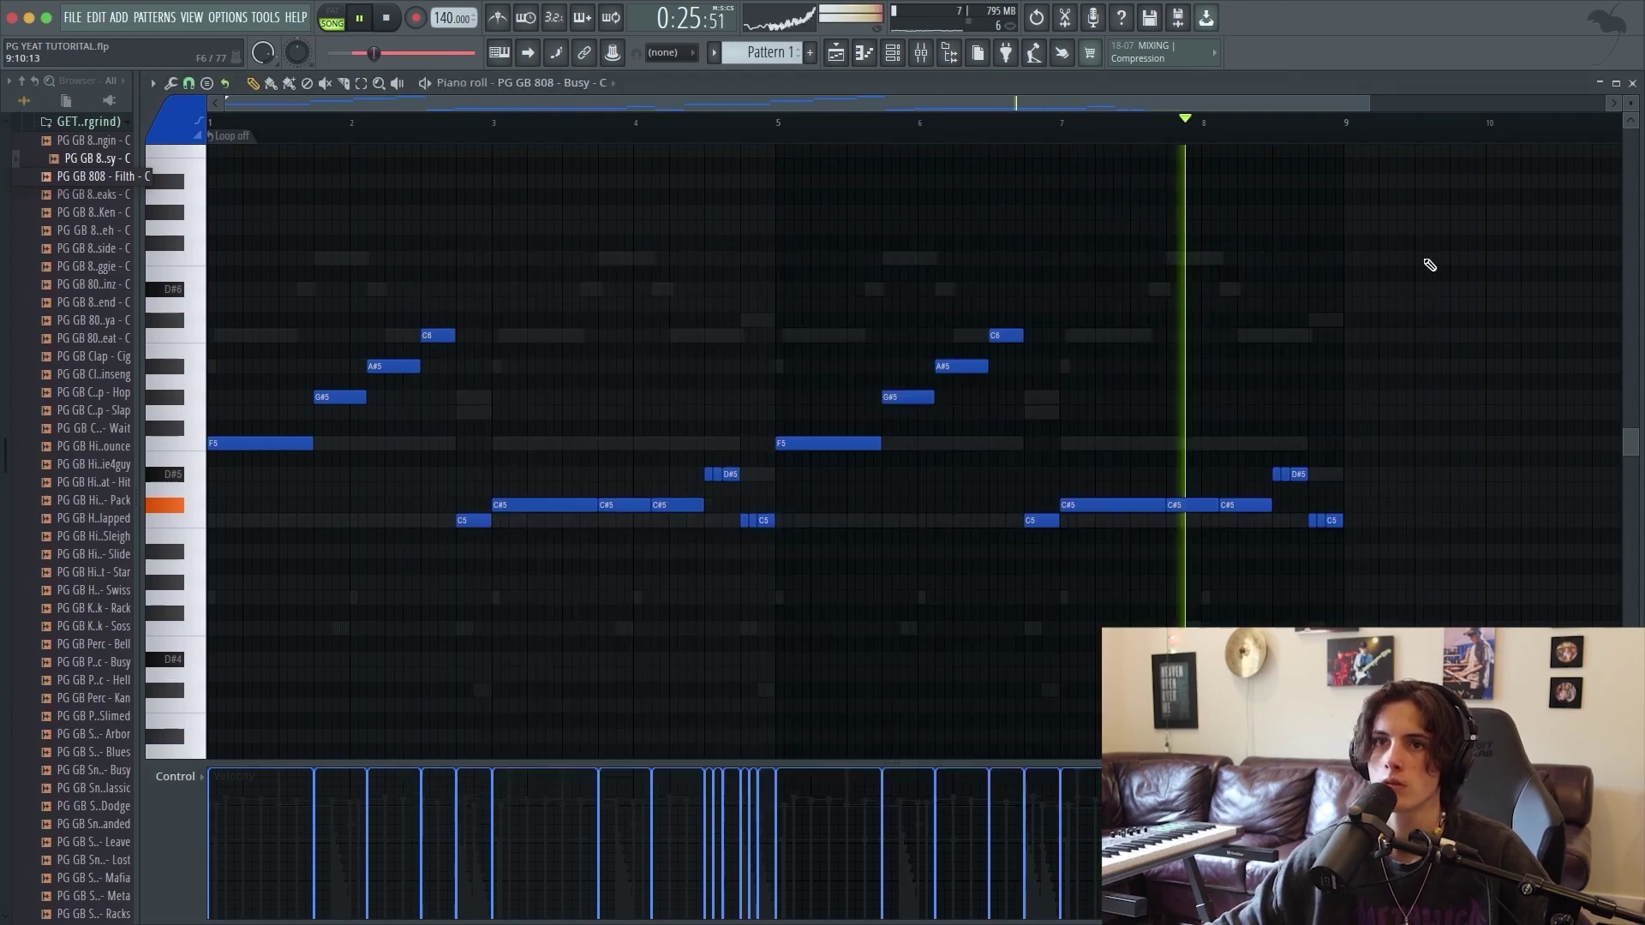
click(36, 82)
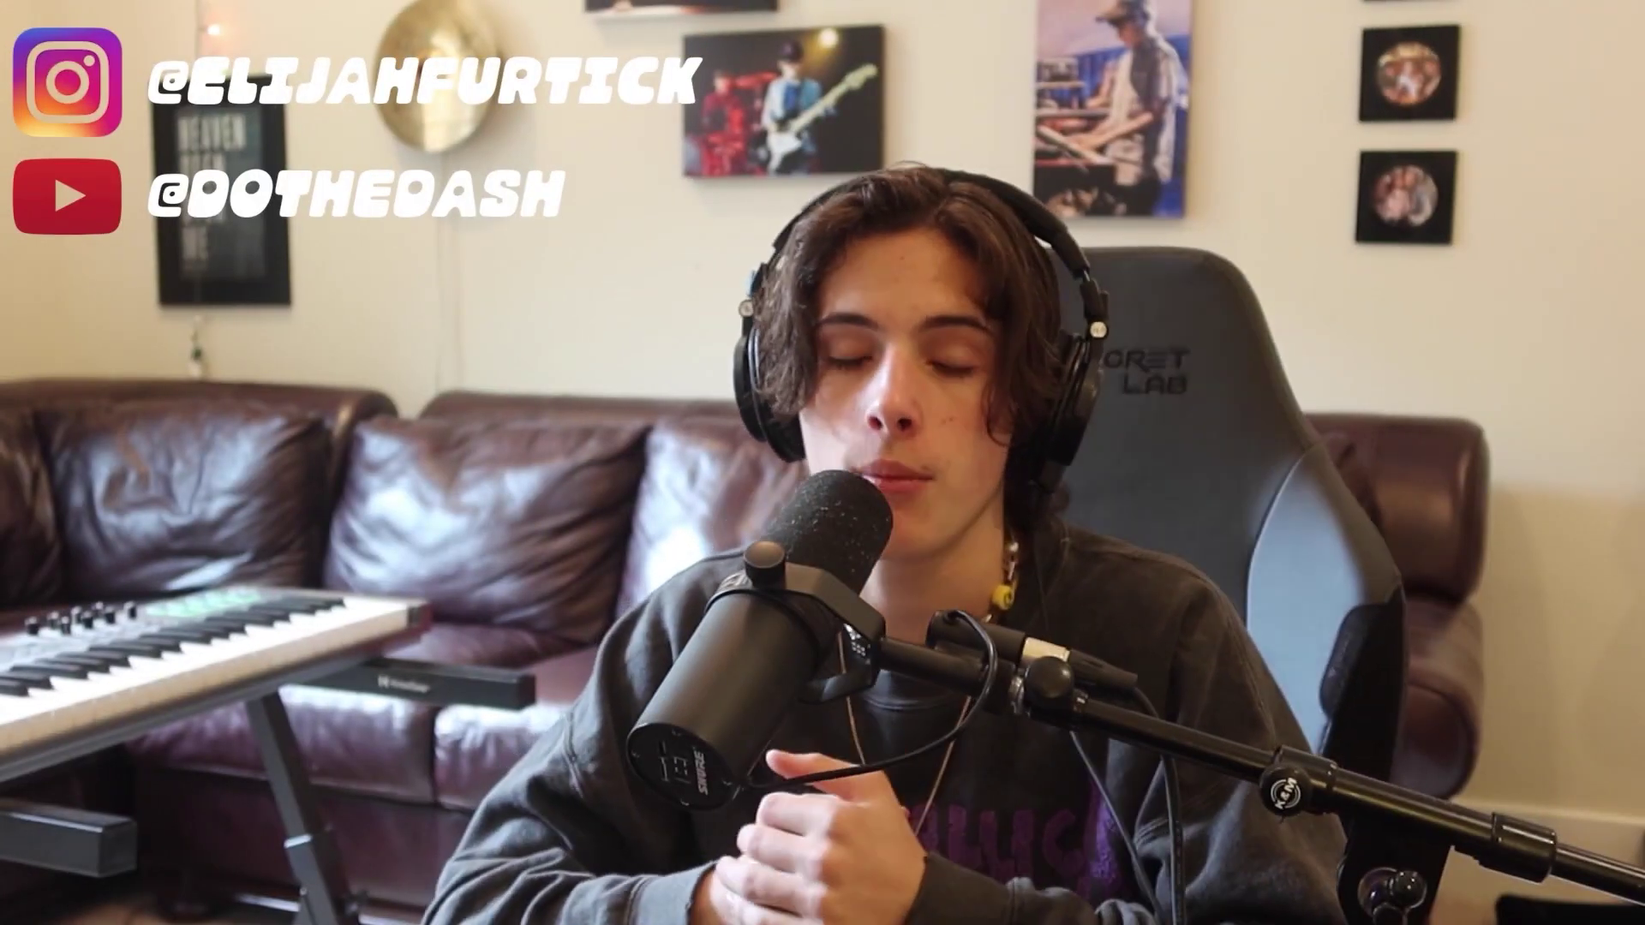